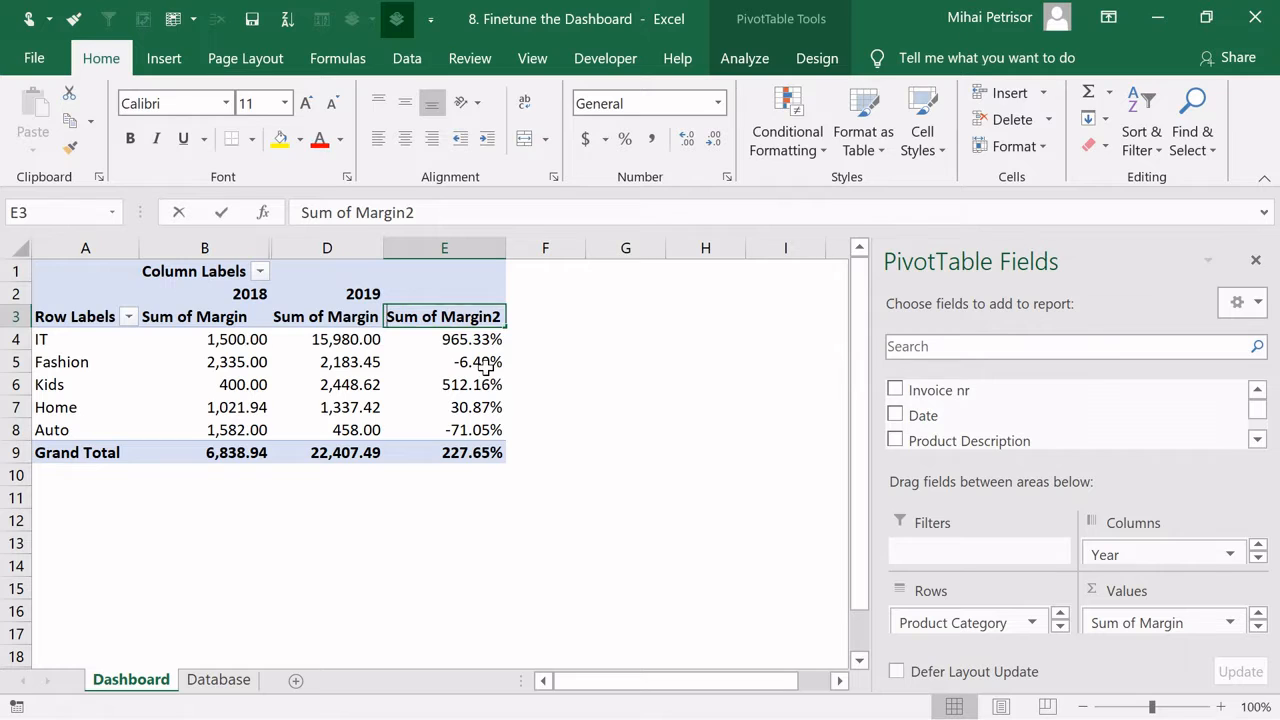
# Rename the Sum of Margin2 heading in the pivot table to Variance
pyautogui.click(420, 316)
pyautogui.write('a')
pyautogui.click(545, 540)
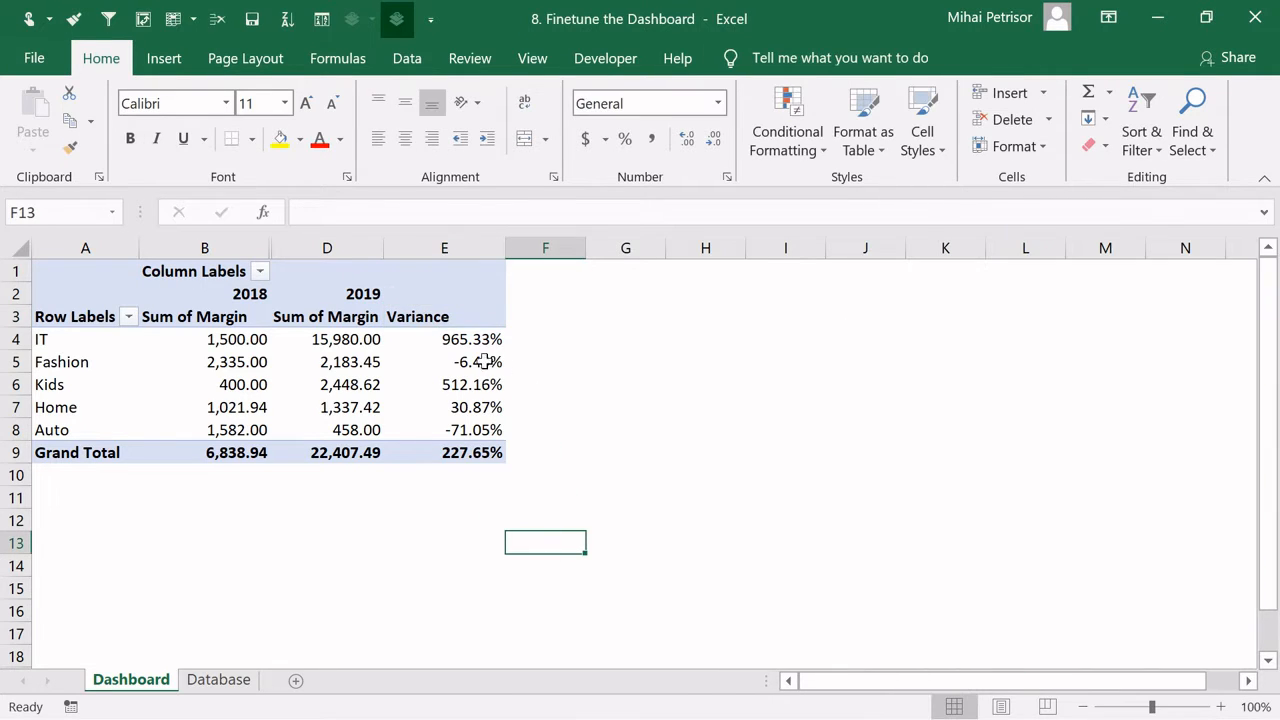
# Rearrange the pivot table so Product Description forms the rows and Product Category is a report filter
pyautogui.click(428, 341)
pyautogui.click(439, 390)
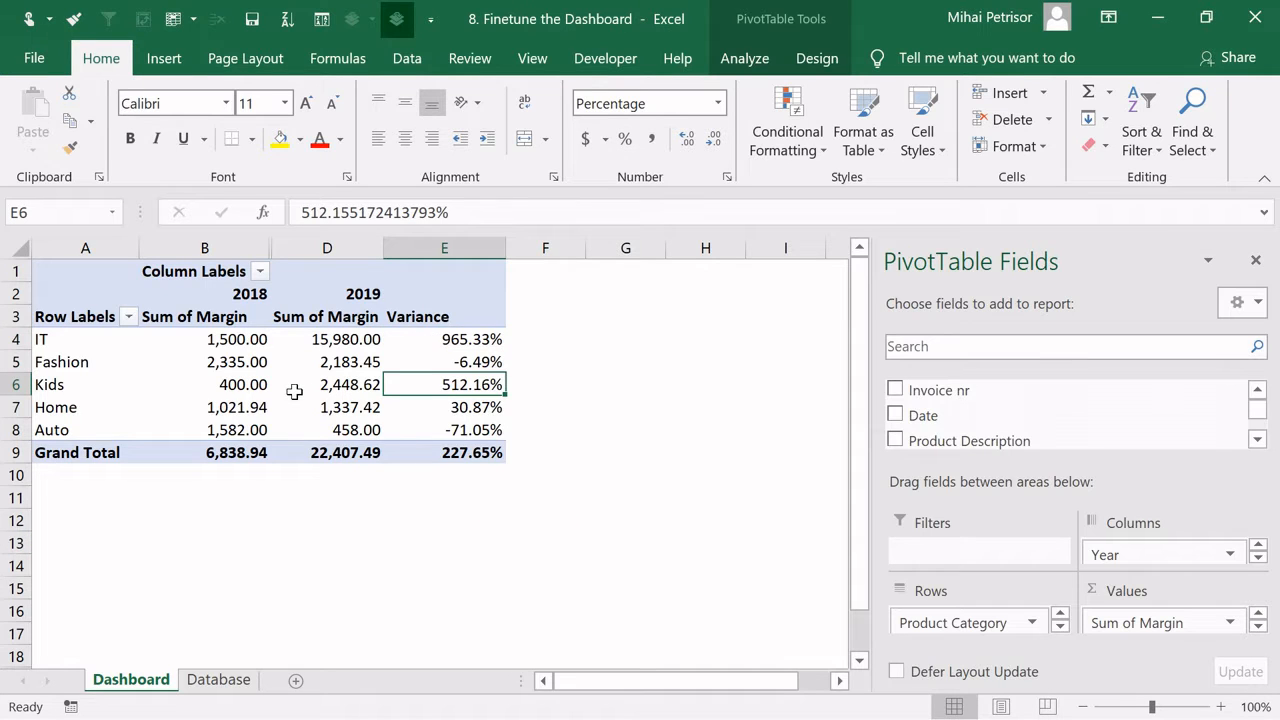
pyautogui.click(294, 392)
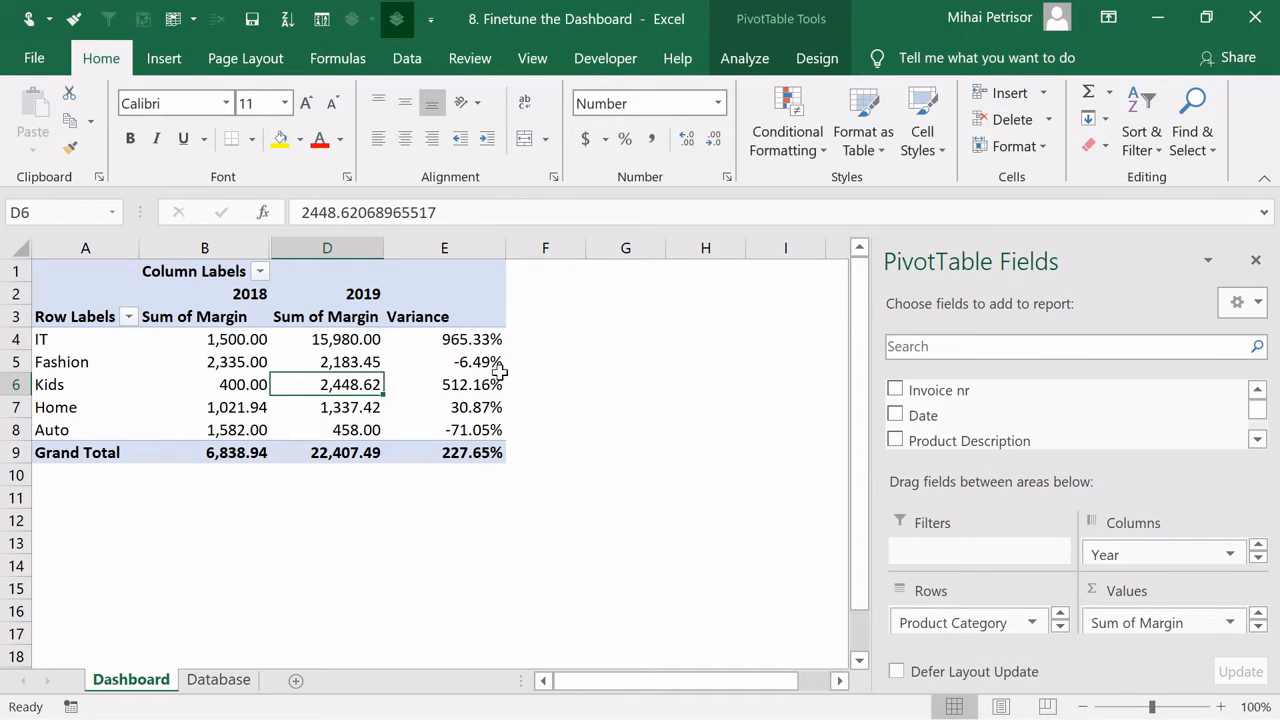
pyautogui.click(1258, 441)
pyautogui.click(1258, 441)
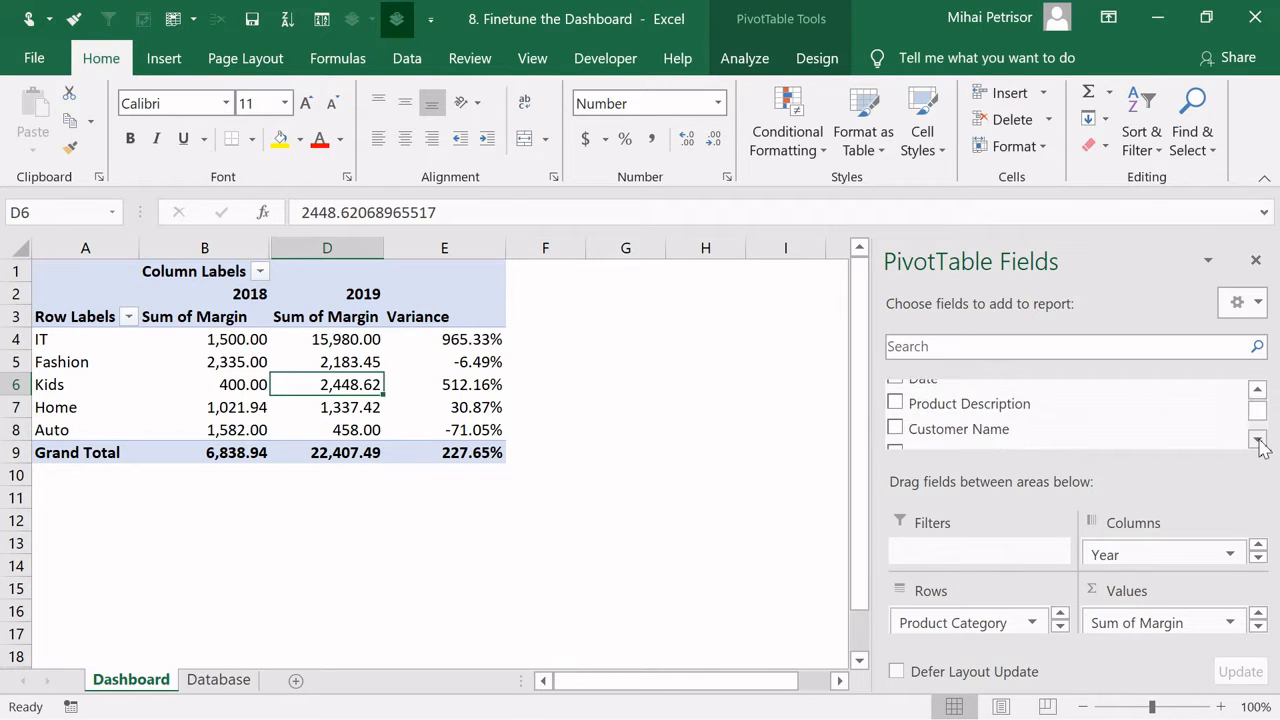
pyautogui.moveTo(955, 404); pyautogui.dragTo(965, 555)
pyautogui.click(1060, 628)
pyautogui.click(1060, 628)
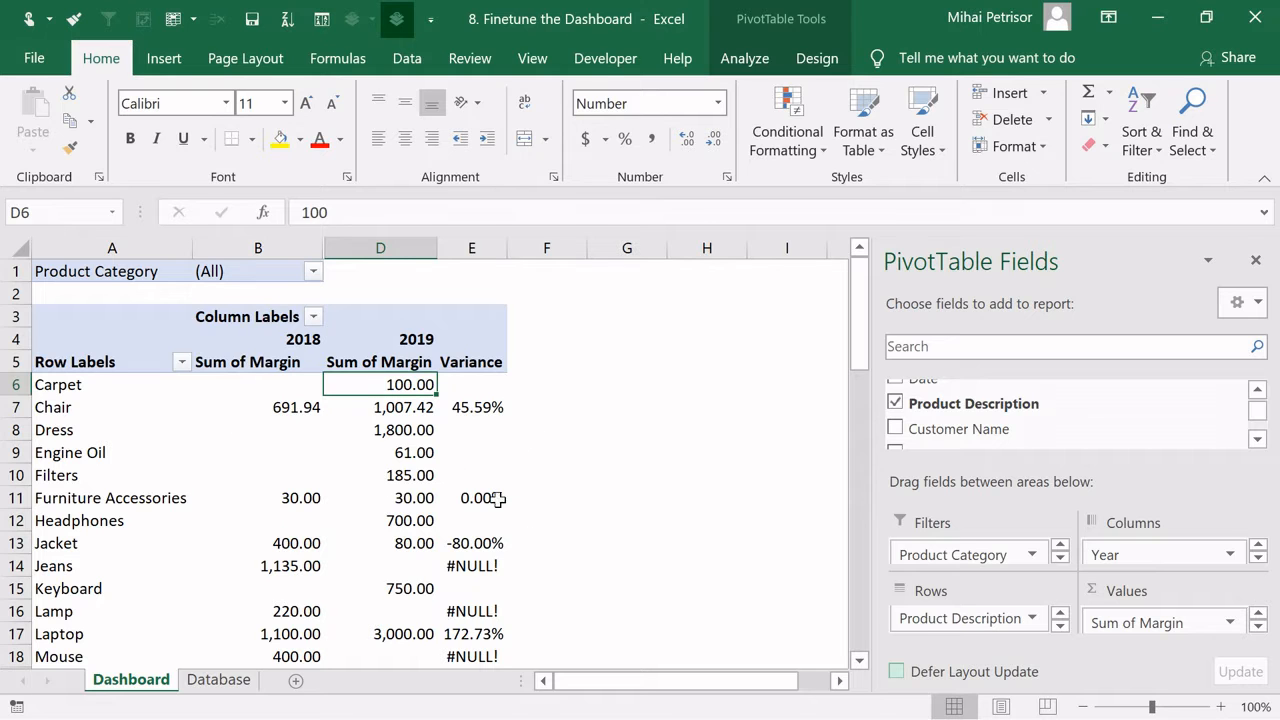
# Examine the Variance column for blank cells and errors, comparing each product's 2018 and 2019 margins
pyautogui.scroll(-8, 385, 430)
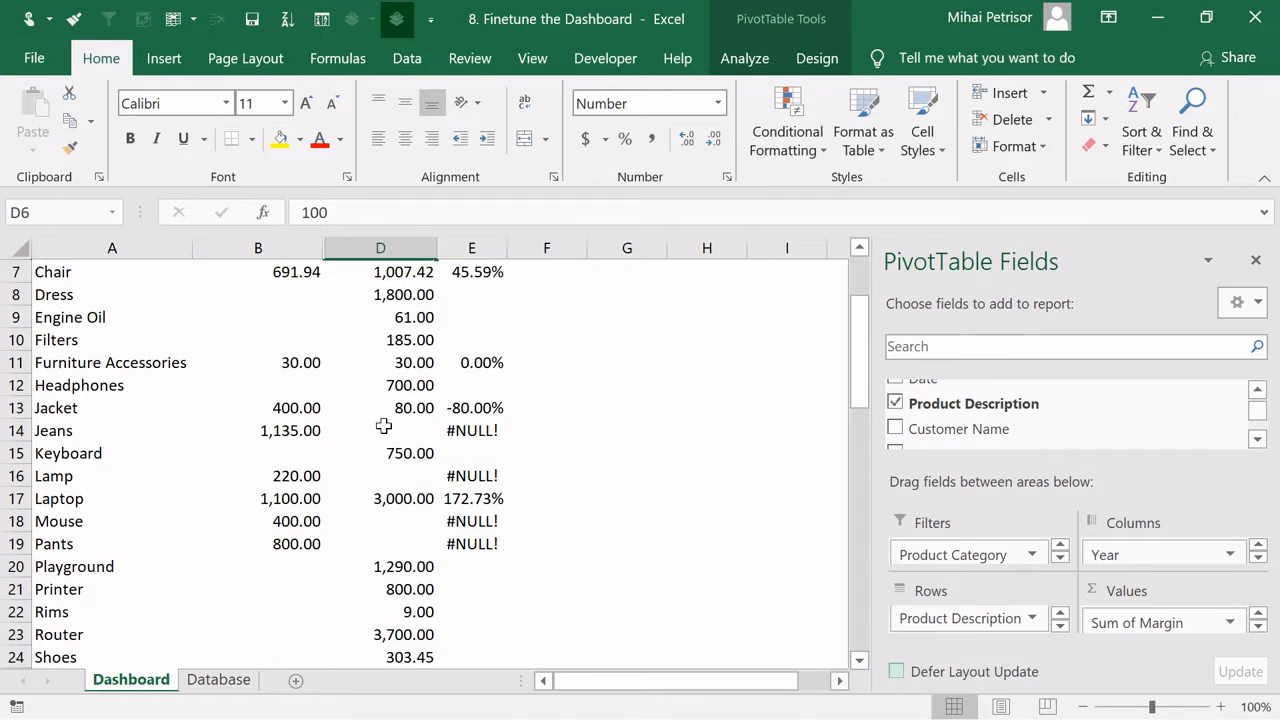
pyautogui.scroll(8, 385, 430)
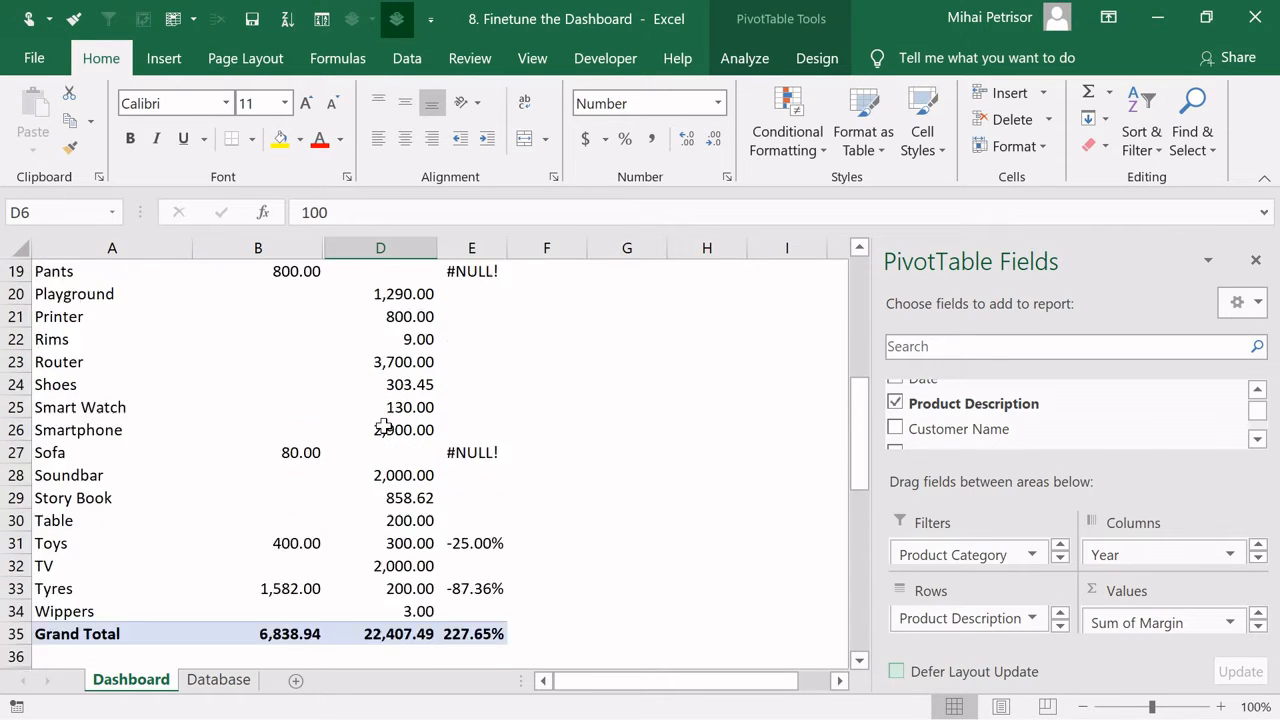
pyautogui.scroll(-4, 384, 427)
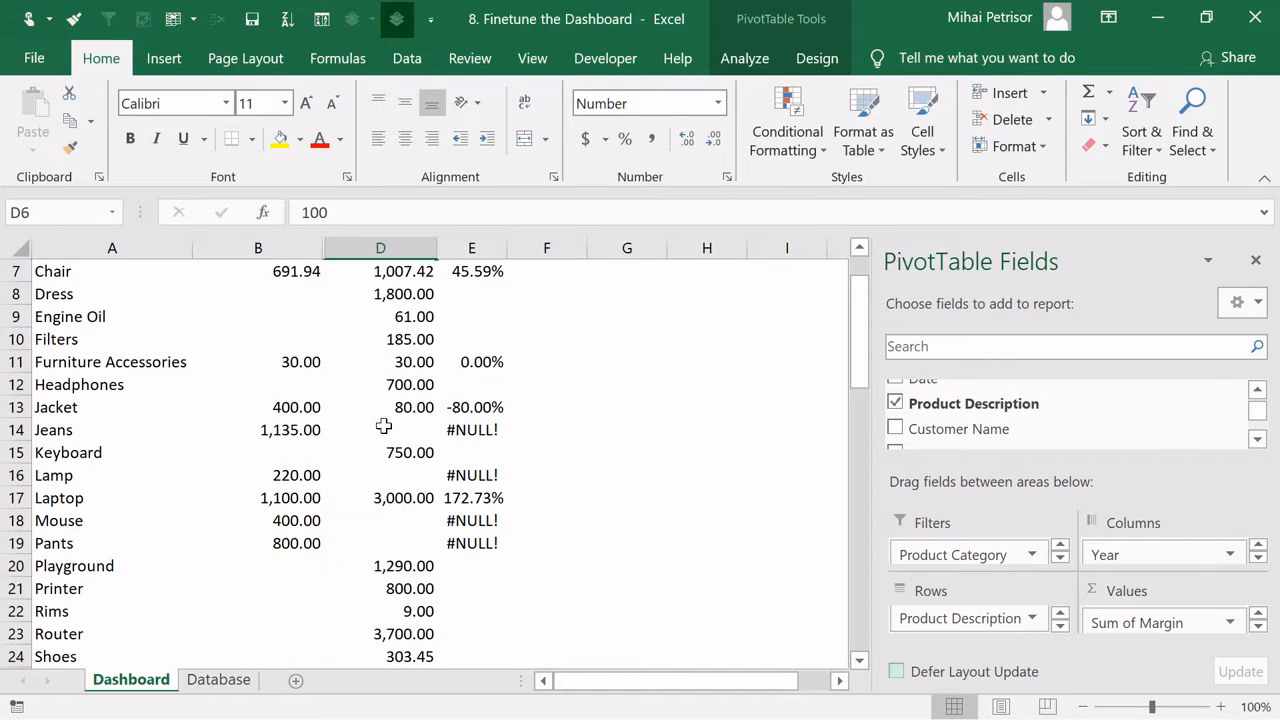
pyautogui.click(477, 297)
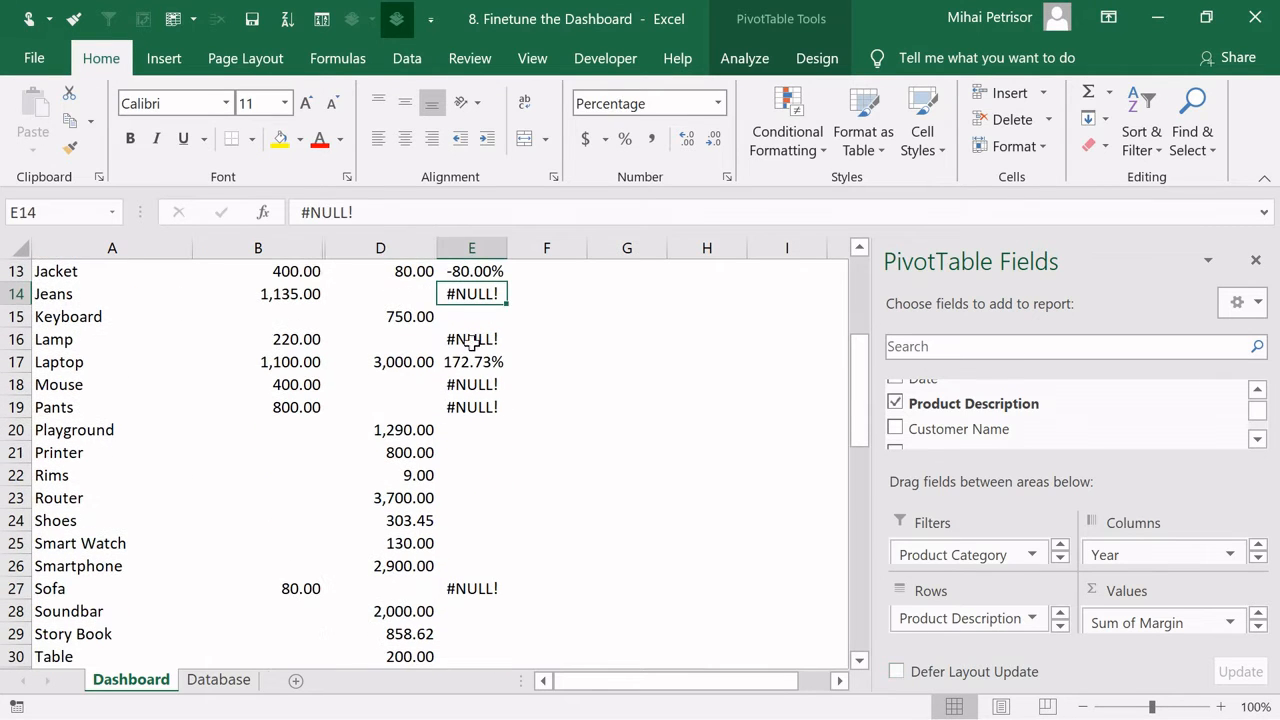
pyautogui.scroll(4, 482, 410)
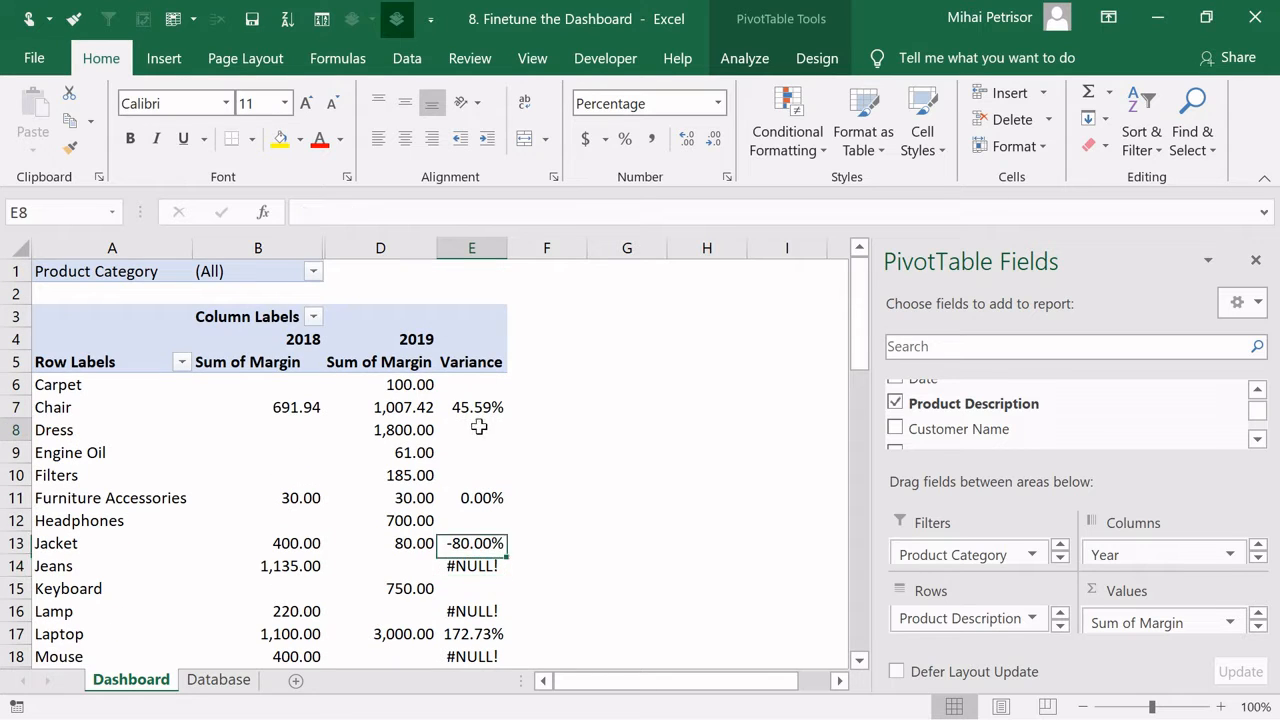
pyautogui.click(480, 428)
pyautogui.scroll(-2, 481, 450)
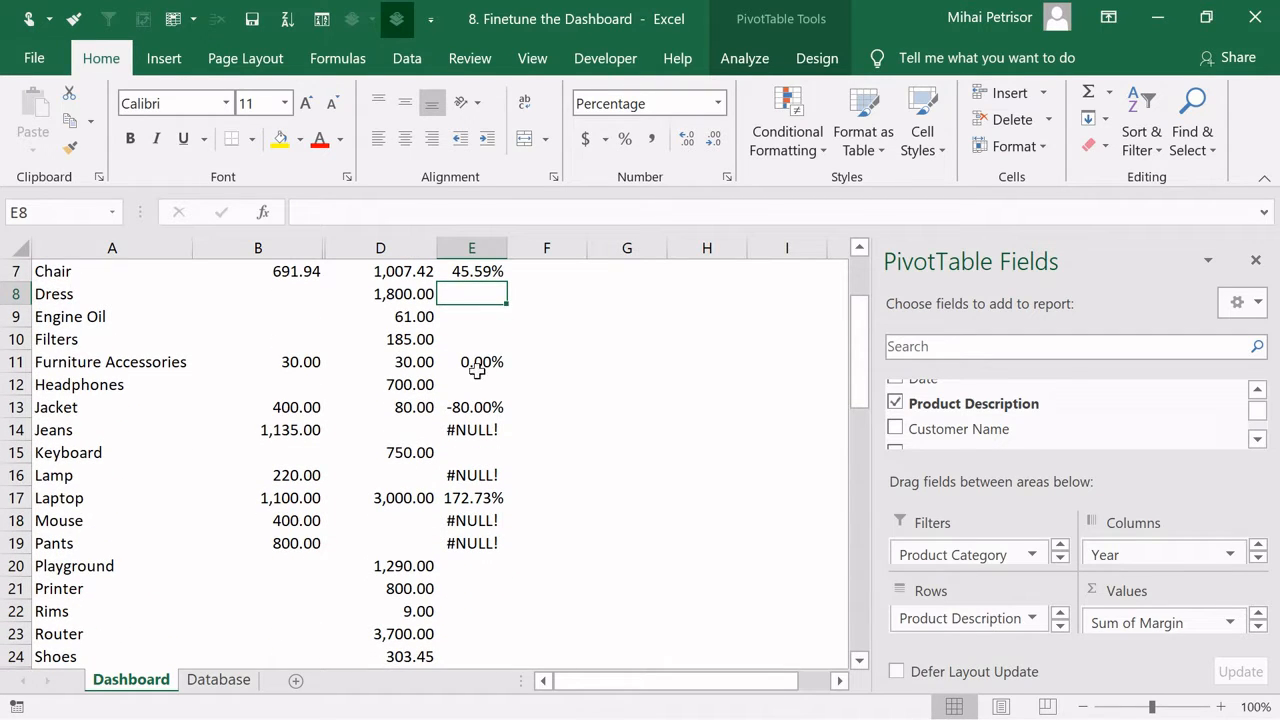
pyautogui.click(475, 428)
pyautogui.moveTo(364, 454)
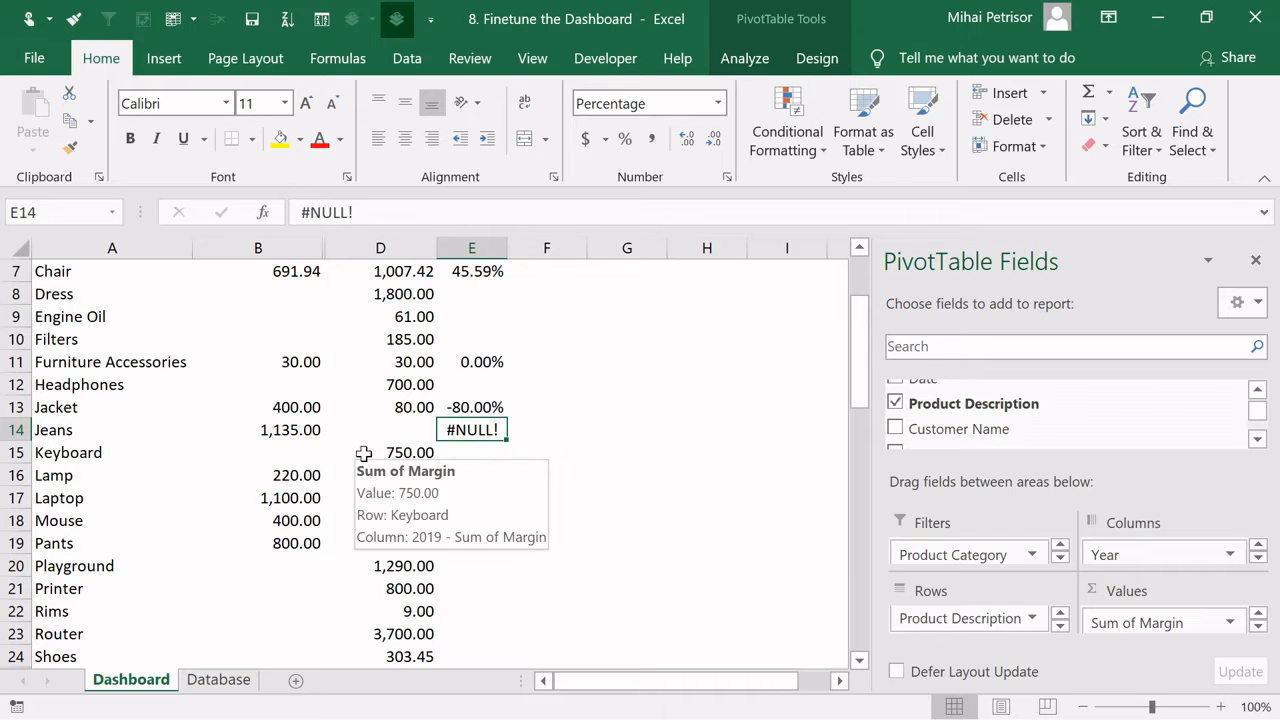
pyautogui.scroll(2, 395, 432)
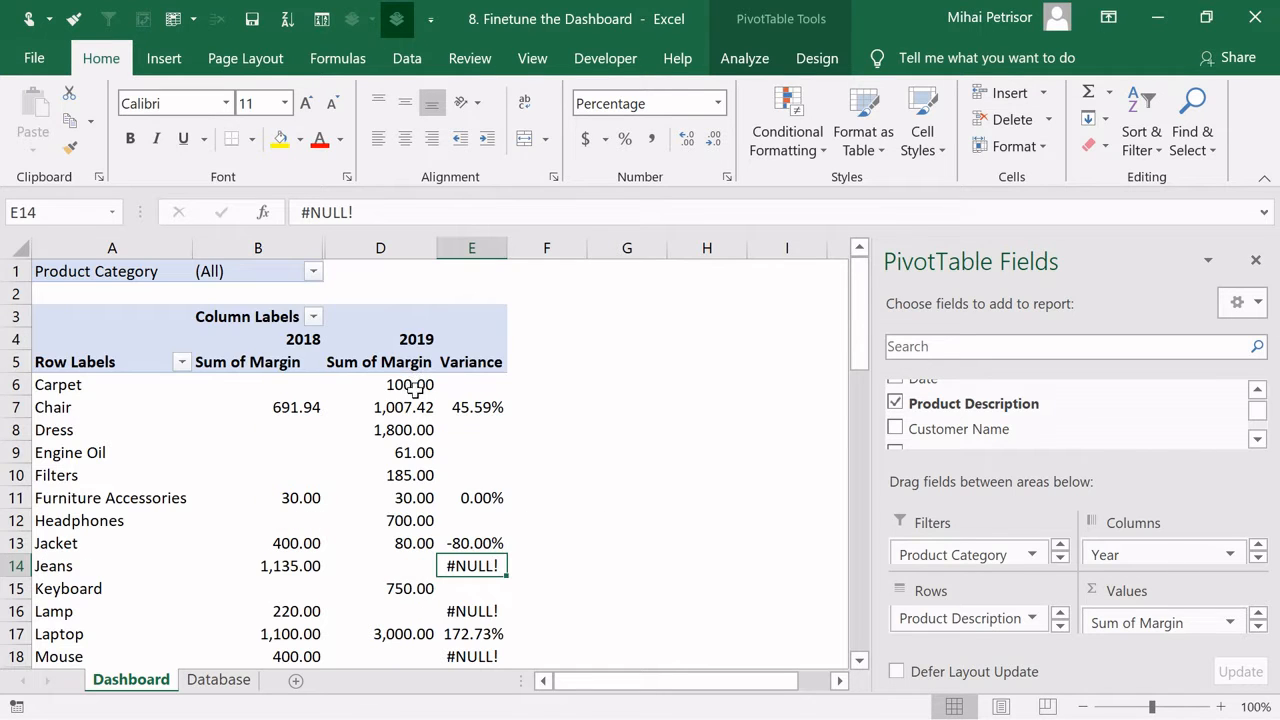
pyautogui.scroll(-1, 410, 412)
pyautogui.scroll(-5, 410, 412)
pyautogui.scroll(3, 414, 411)
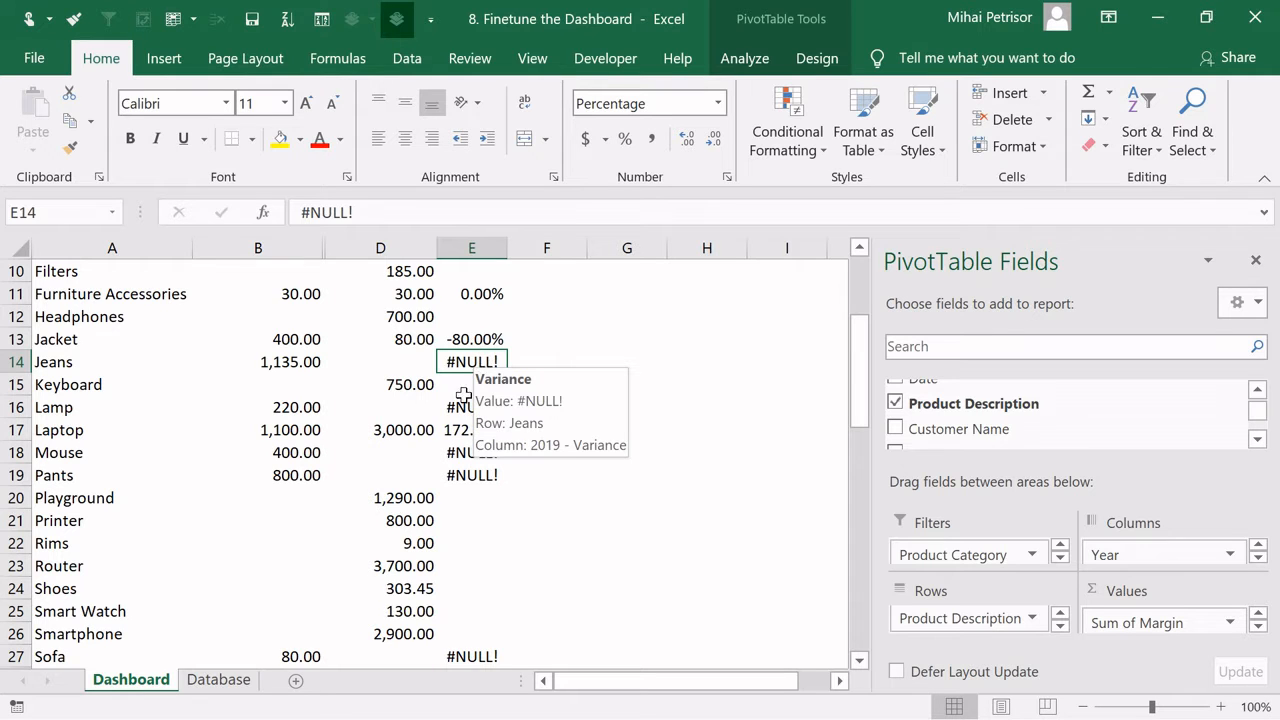
pyautogui.scroll(3, 470, 395)
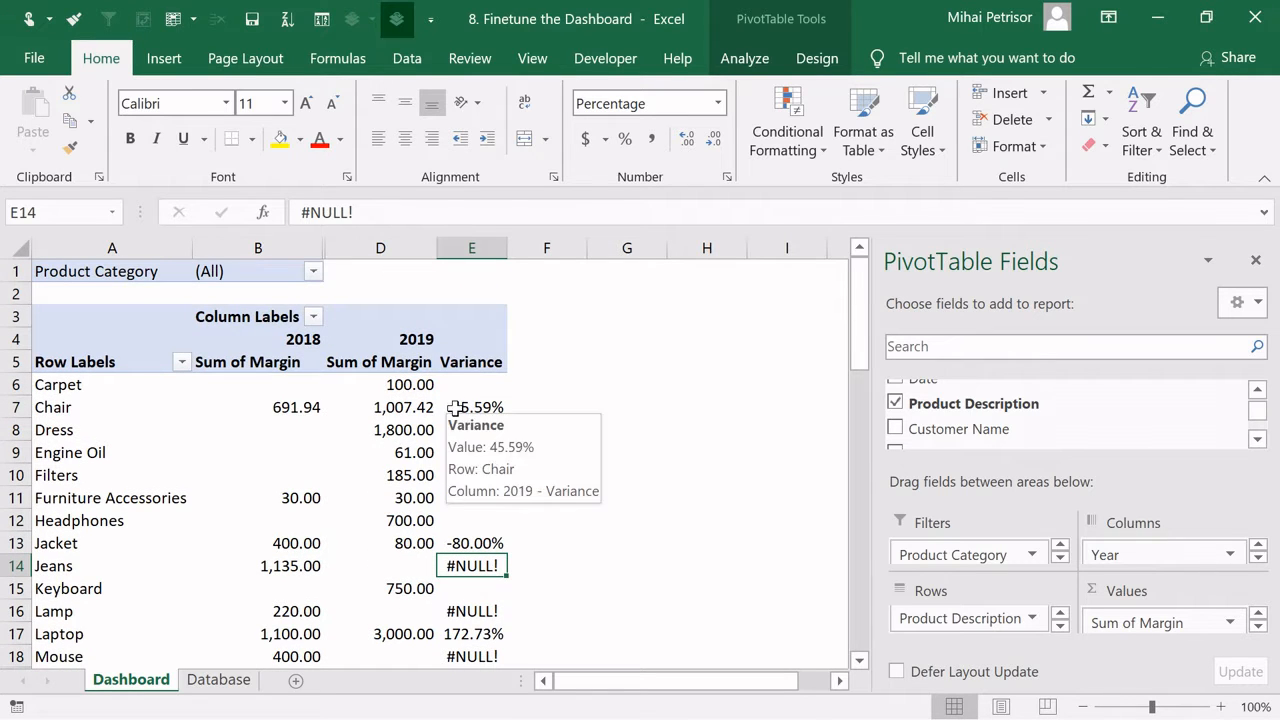
pyautogui.scroll(-2, 470, 385)
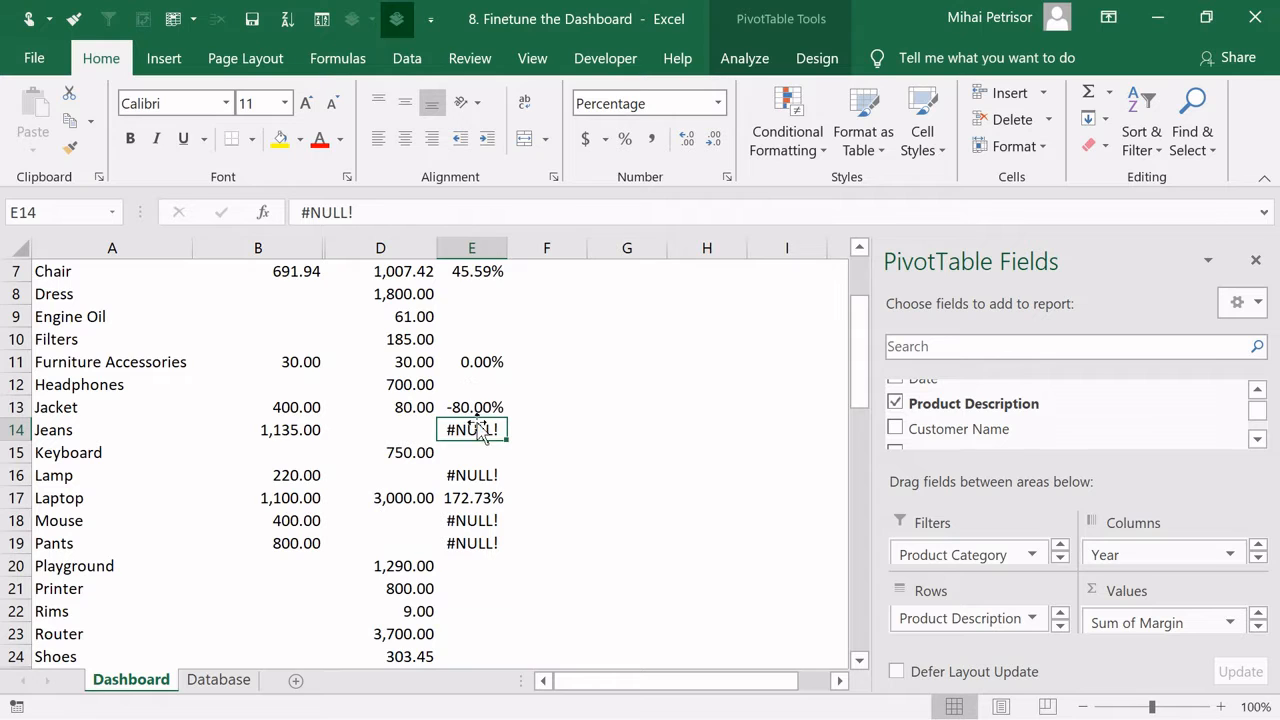
pyautogui.moveTo(400, 407)
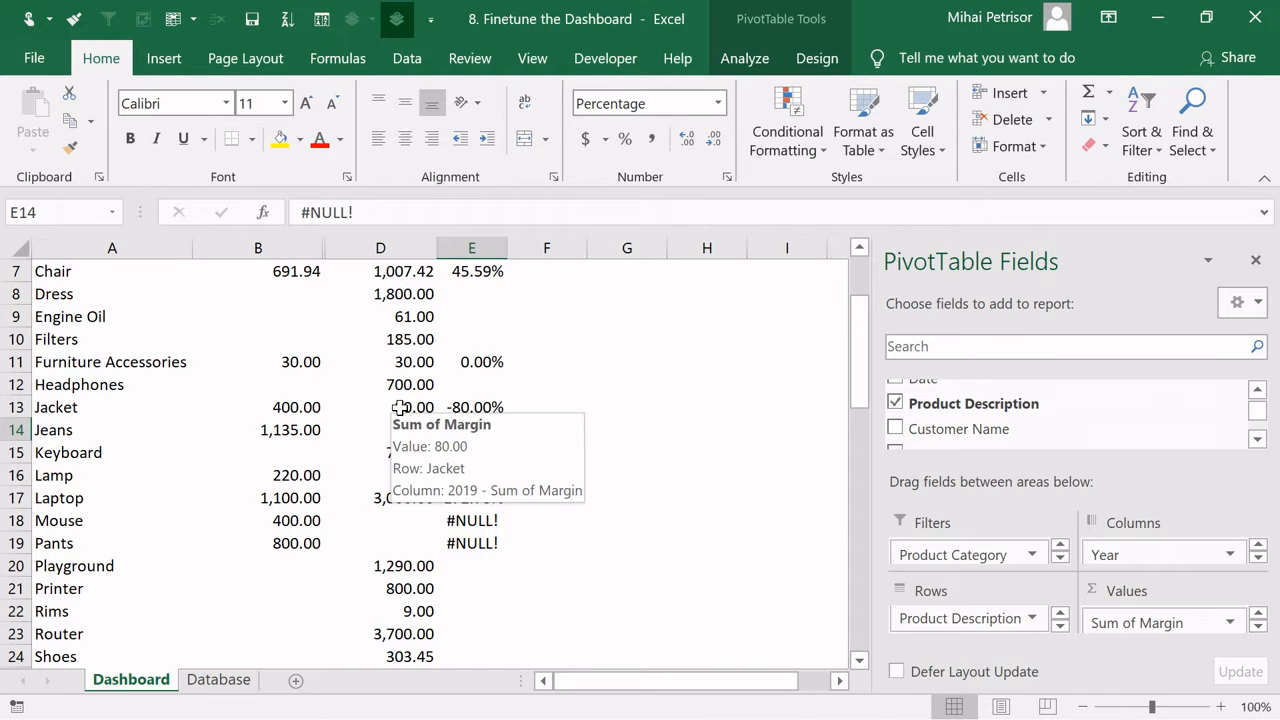
# Set the pivot table options to show error values as blank, and check the Variance column
pyautogui.rightClick(393, 362)
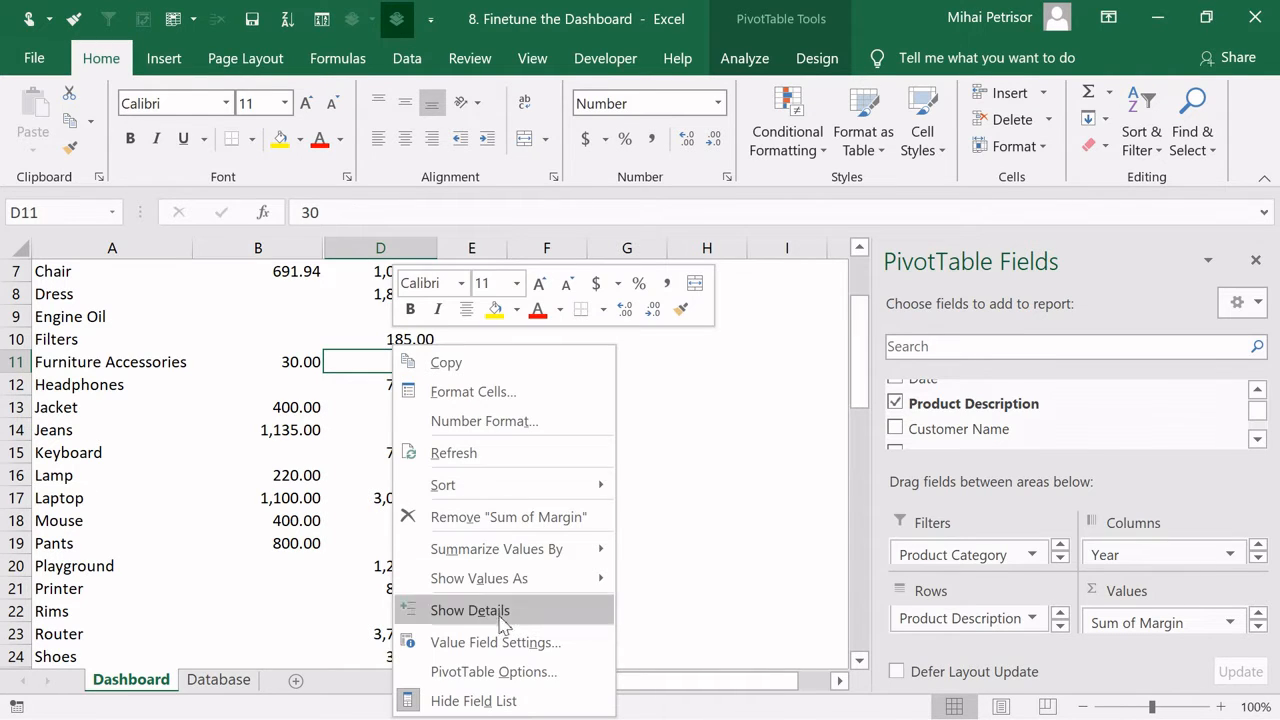
pyautogui.click(507, 683)
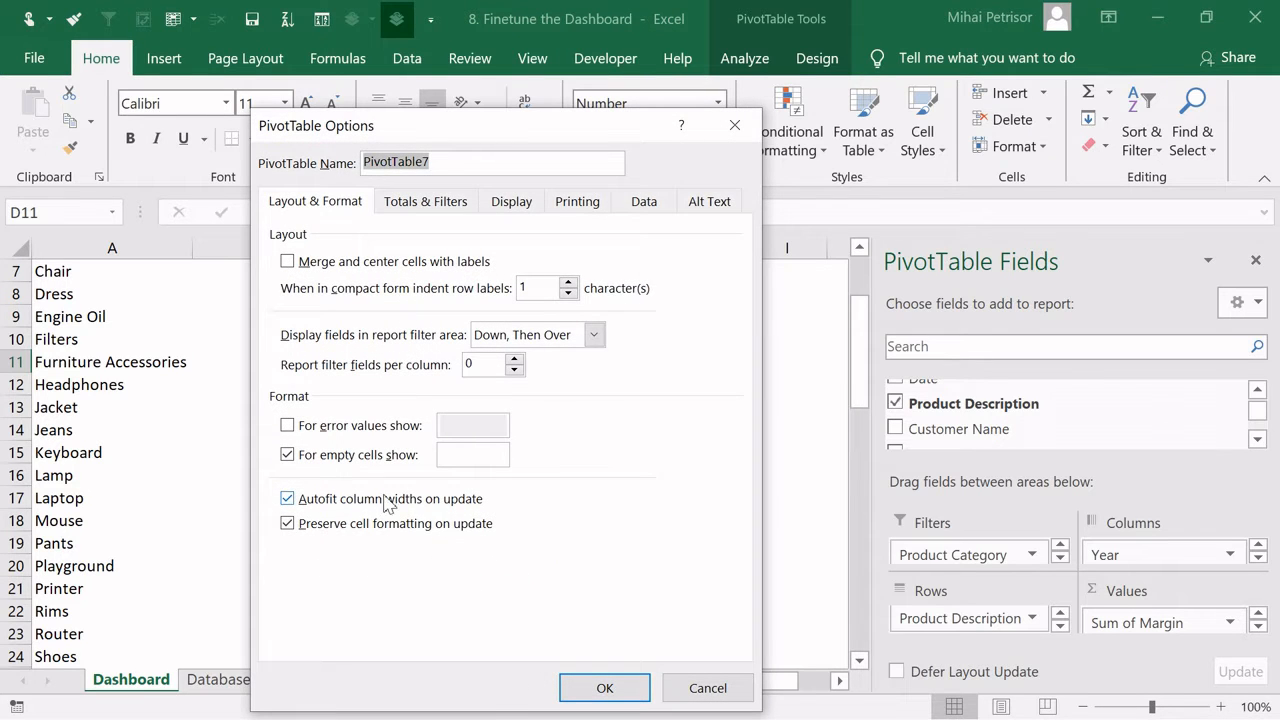
pyautogui.click(288, 427)
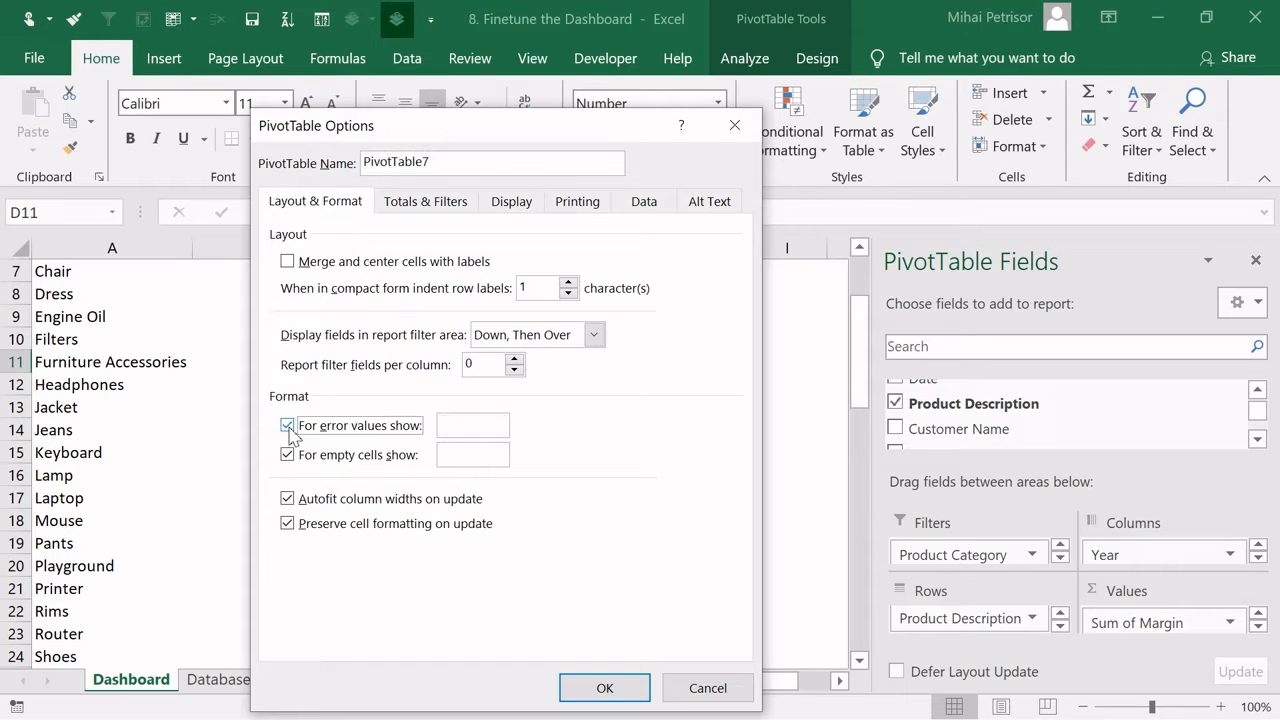
pyautogui.click(470, 427)
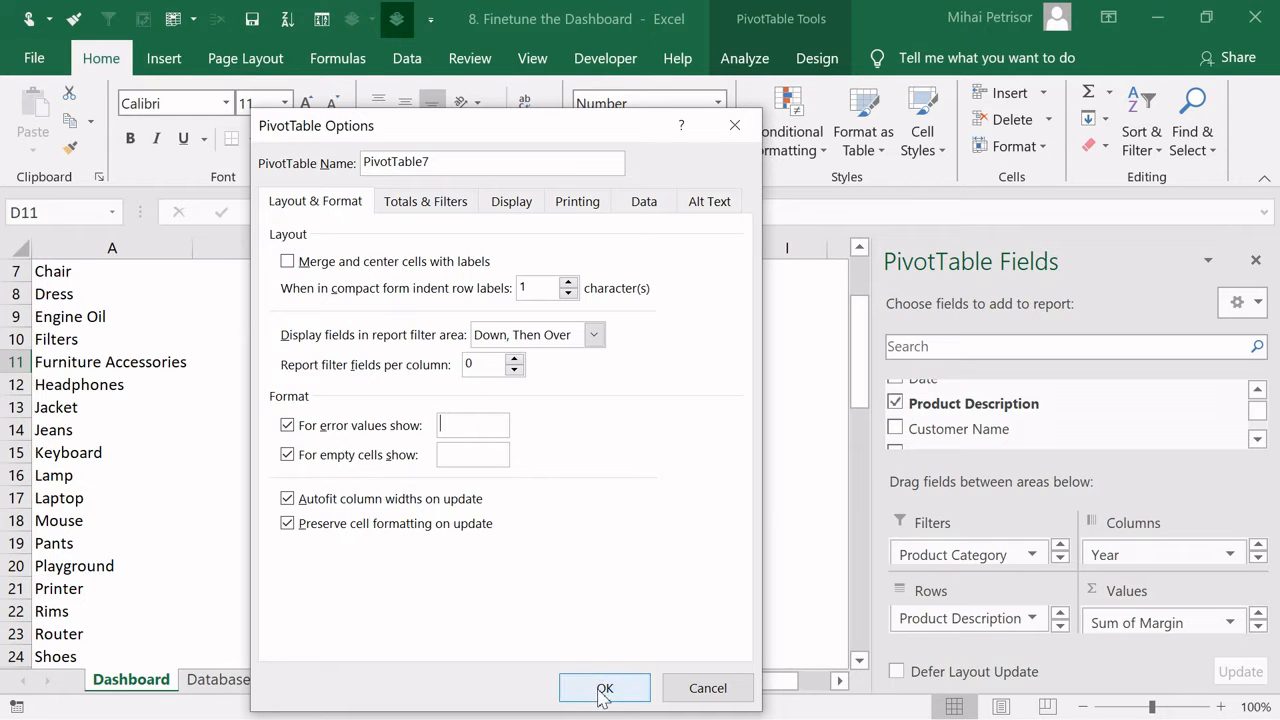
pyautogui.click(604, 687)
pyautogui.click(470, 428)
pyautogui.scroll(-6, 481, 483)
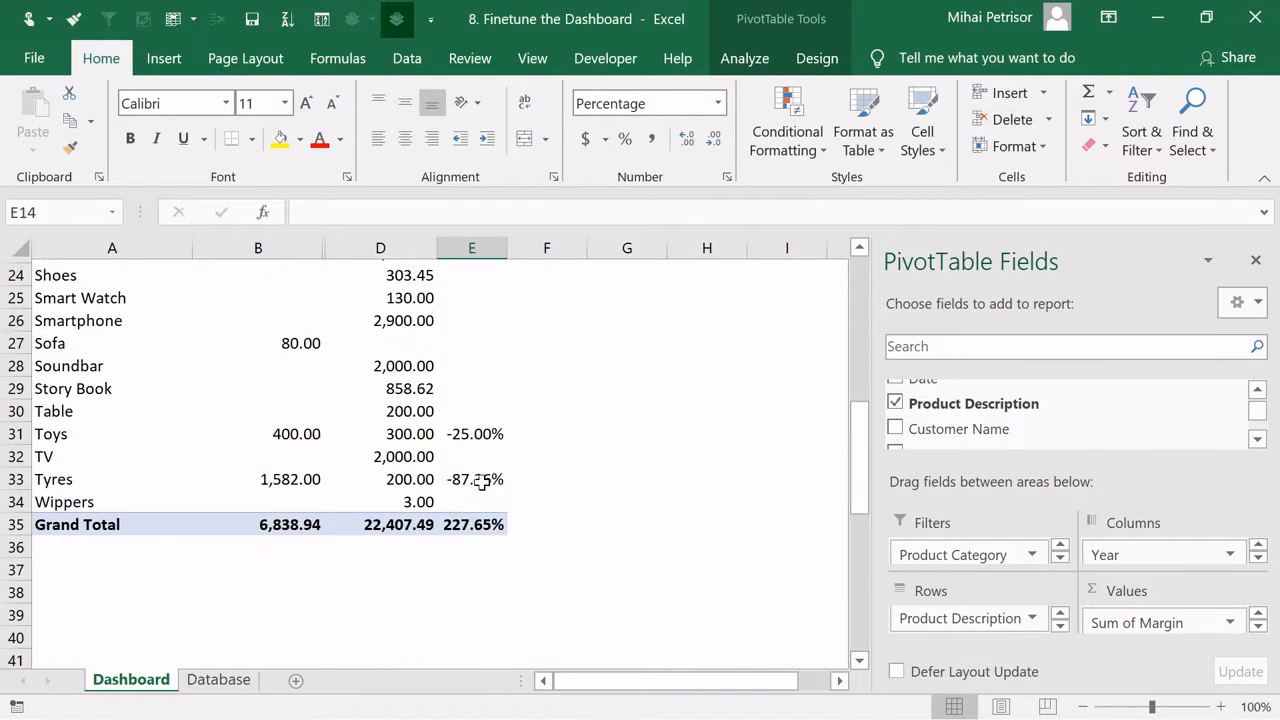
pyautogui.scroll(8, 481, 483)
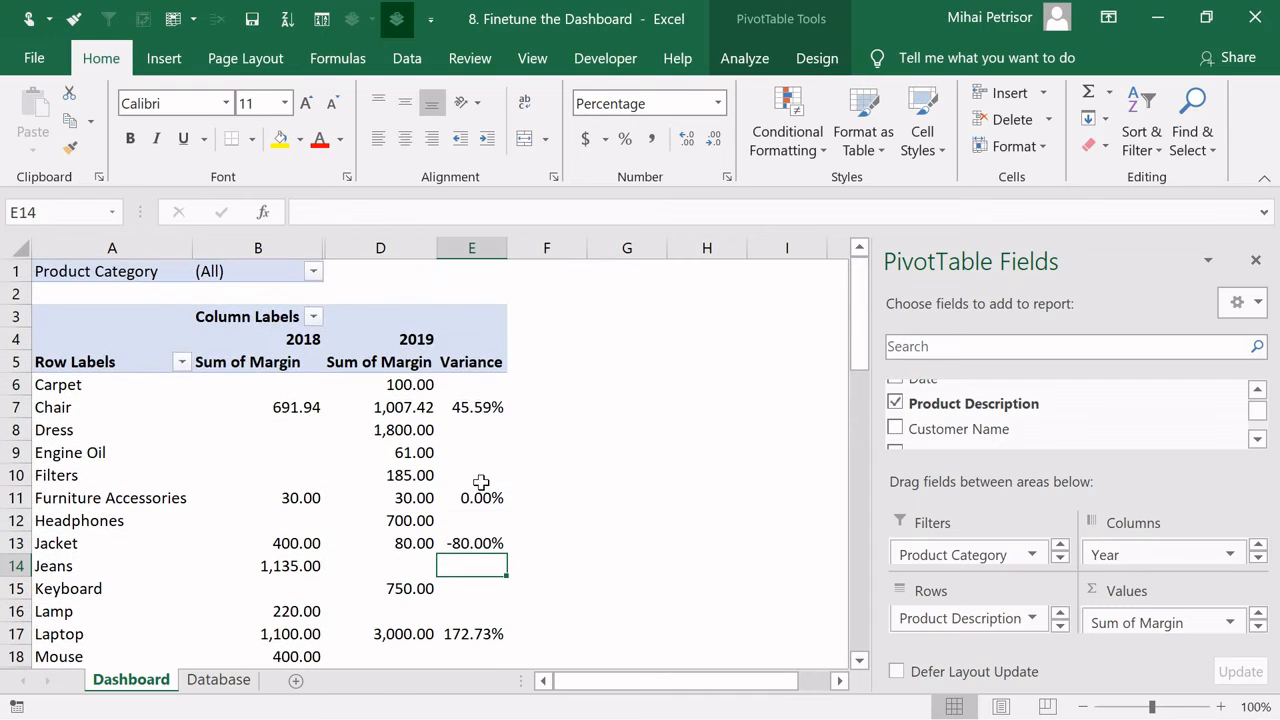
# Enable multiple-item selection in the Product Category filter and filter the pivot table to IT only
pyautogui.click(313, 273)
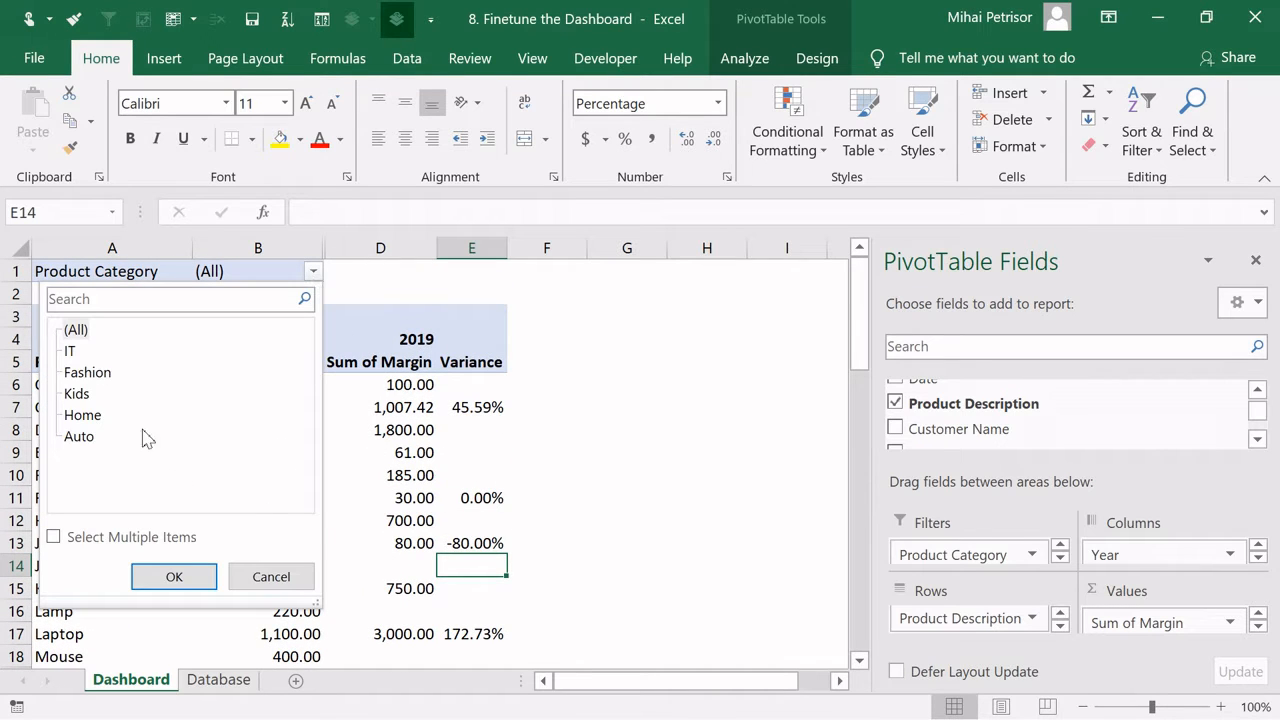
pyautogui.click(373, 428)
pyautogui.click(158, 384)
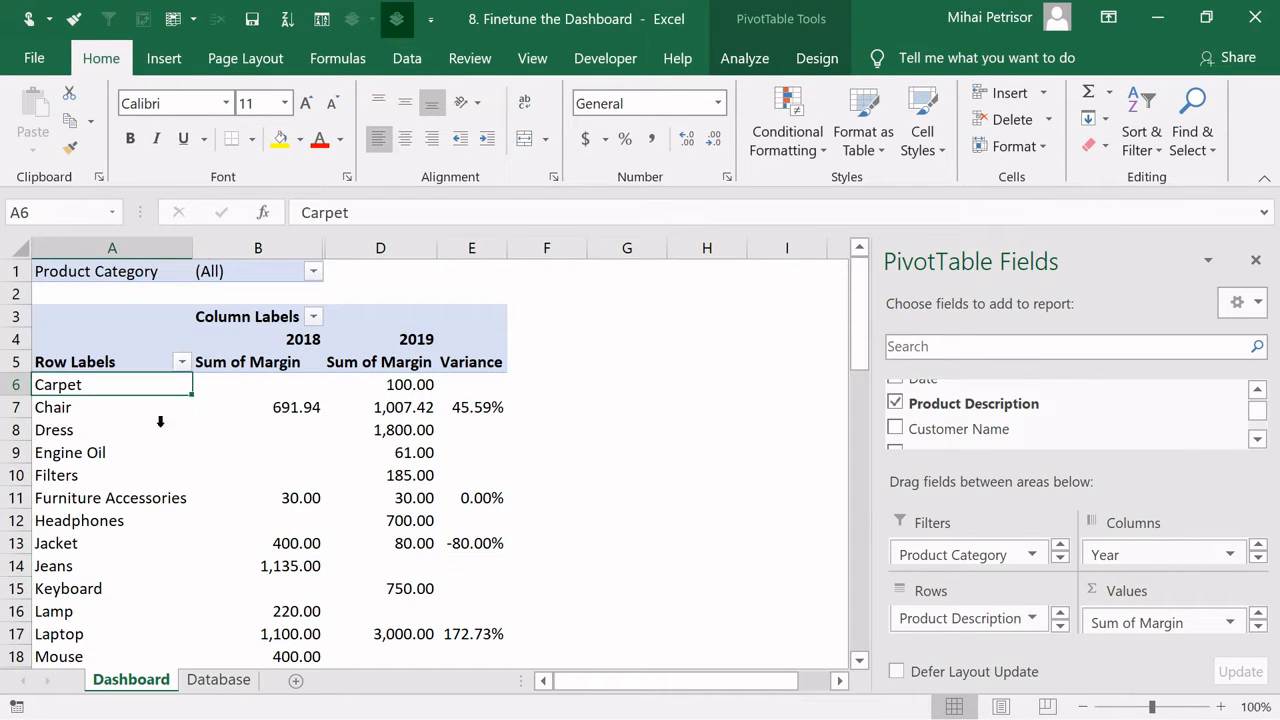
pyautogui.scroll(-6, 177, 464)
pyautogui.scroll(-1, 177, 464)
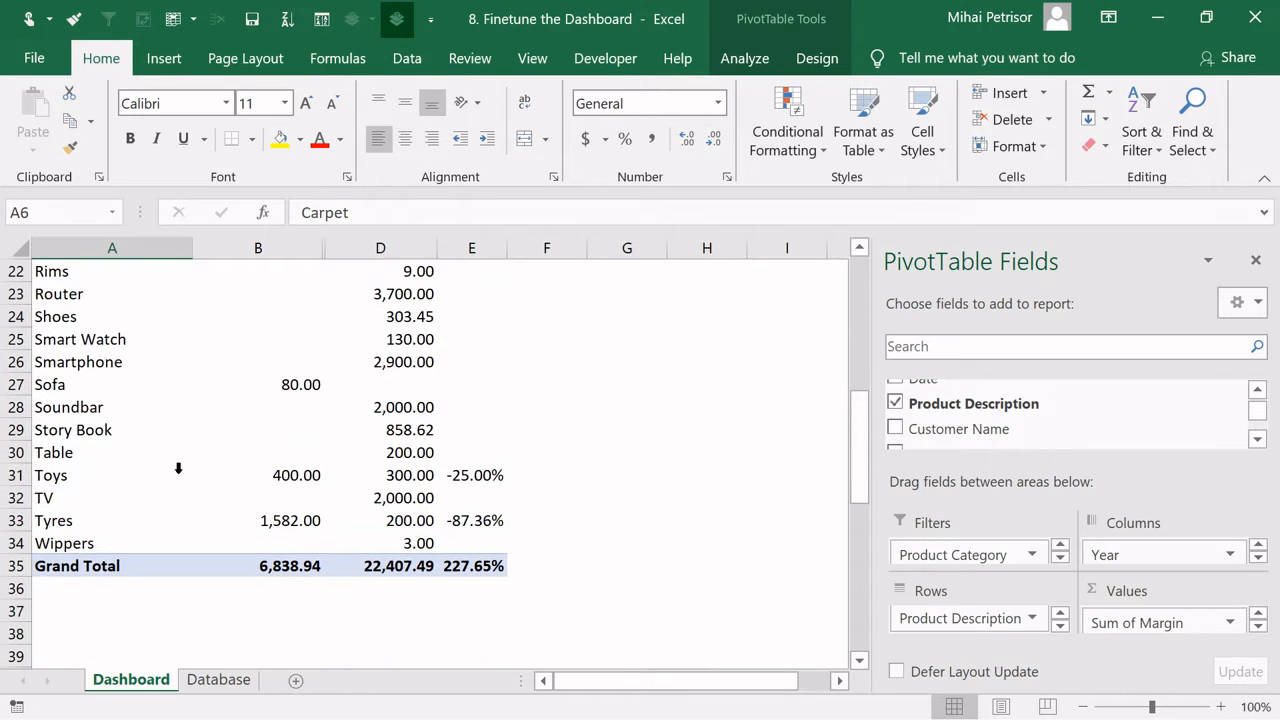
pyautogui.scroll(7, 178, 468)
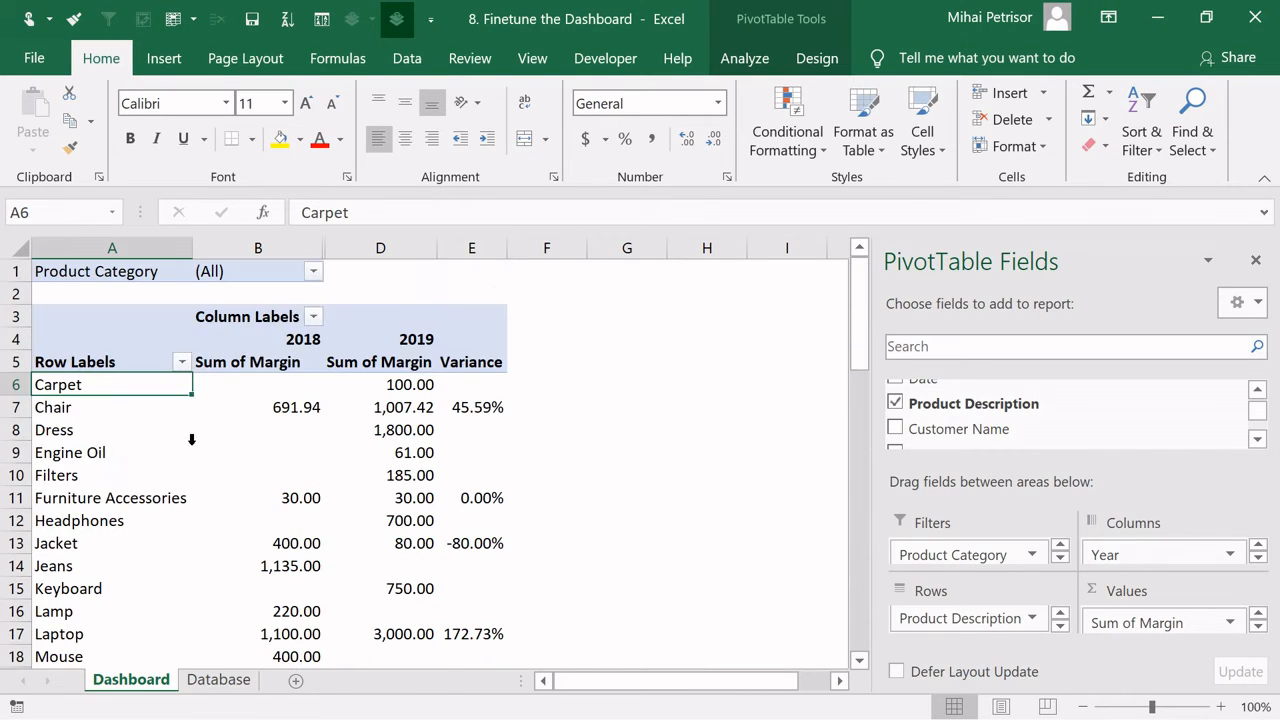
pyautogui.click(313, 272)
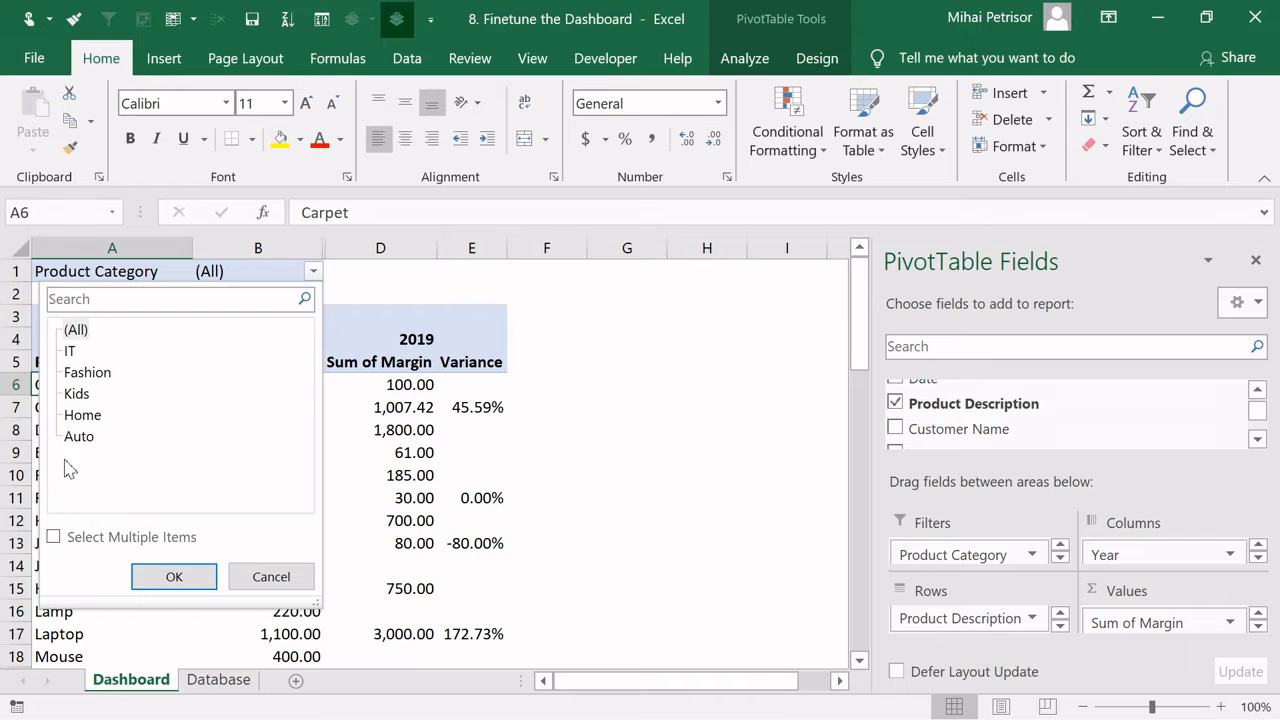
pyautogui.click(53, 537)
pyautogui.click(69, 330)
pyautogui.click(69, 350)
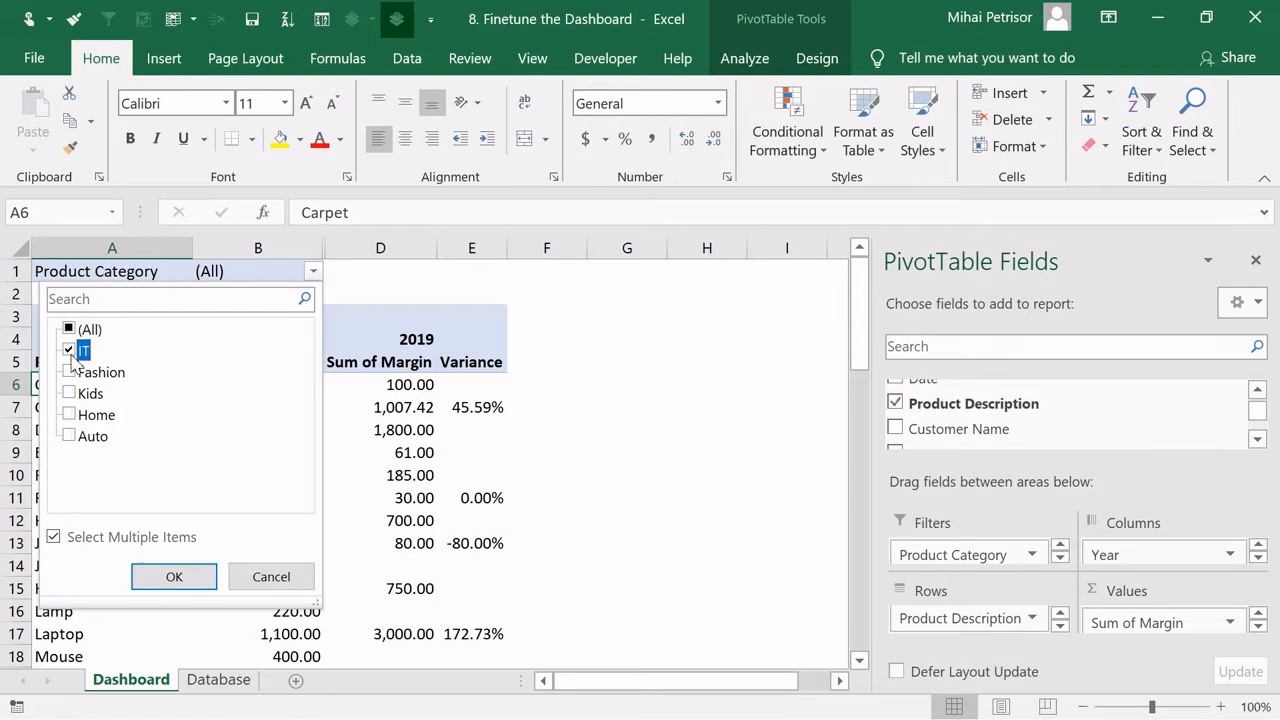
pyautogui.click(176, 575)
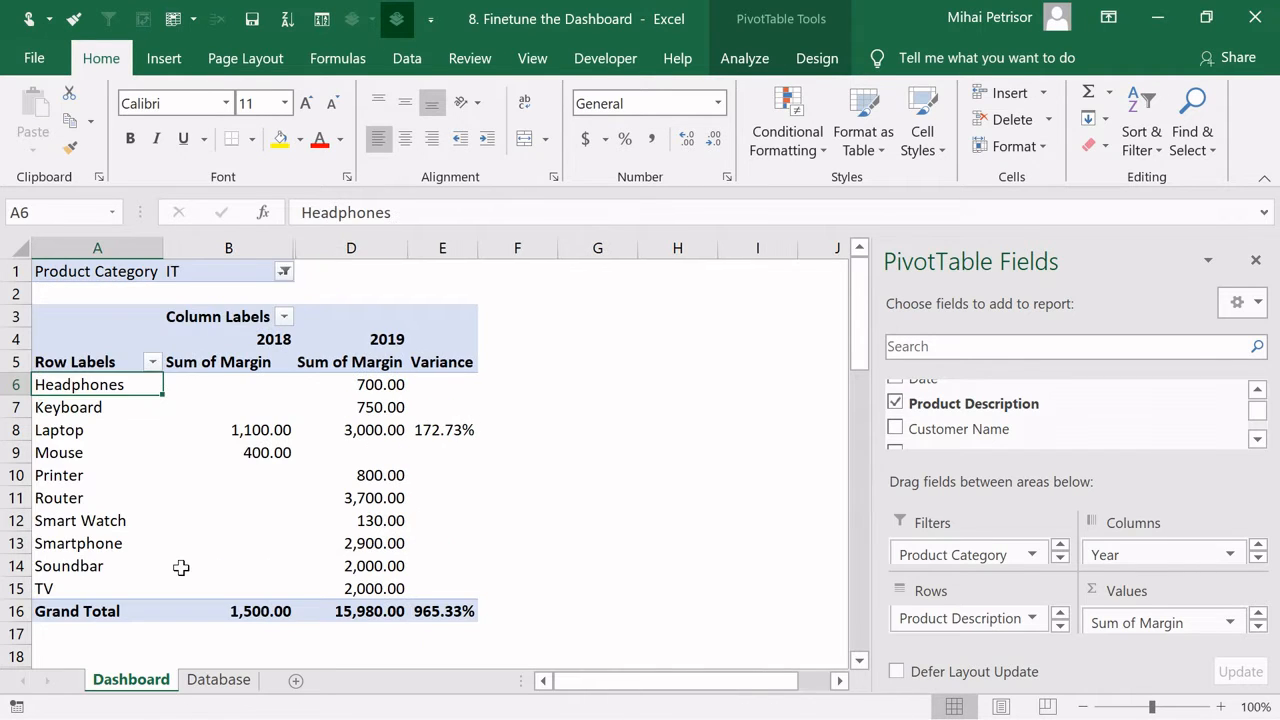
# Inspect the Laptop row's variance against its 2018 and 2019 margins
pyautogui.click(441, 385)
pyautogui.click(455, 430)
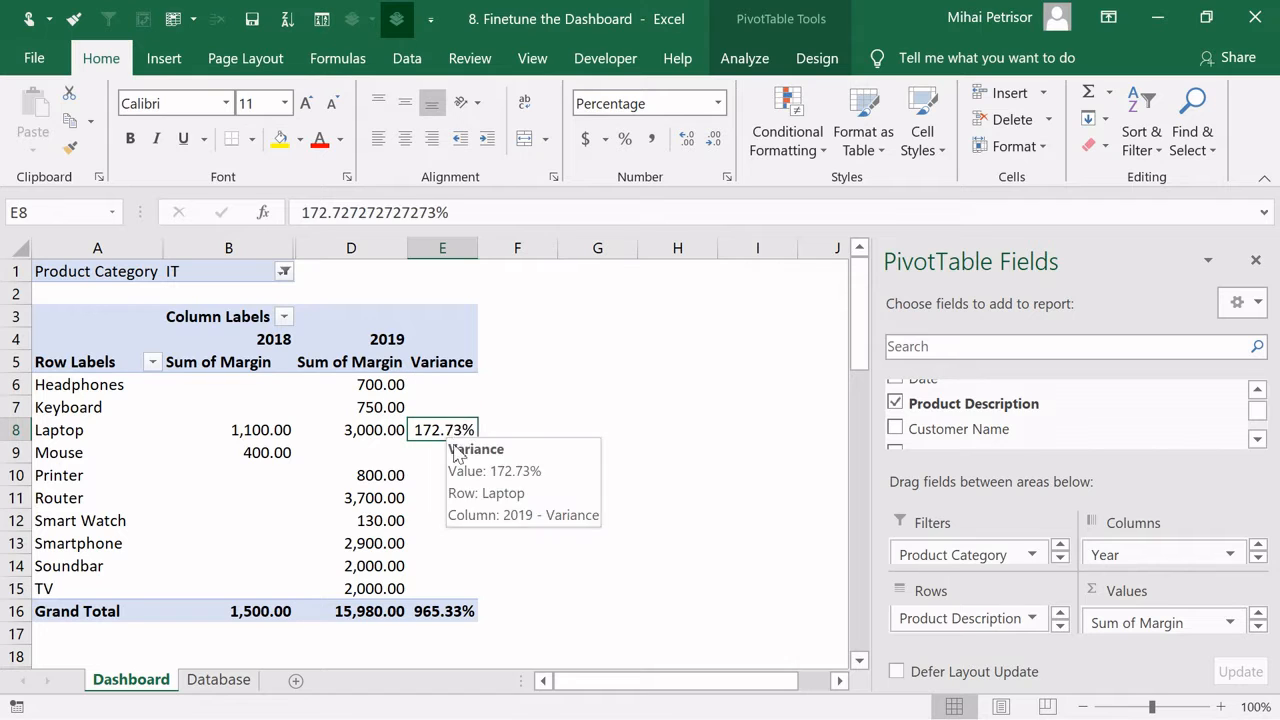
pyautogui.click(90, 430)
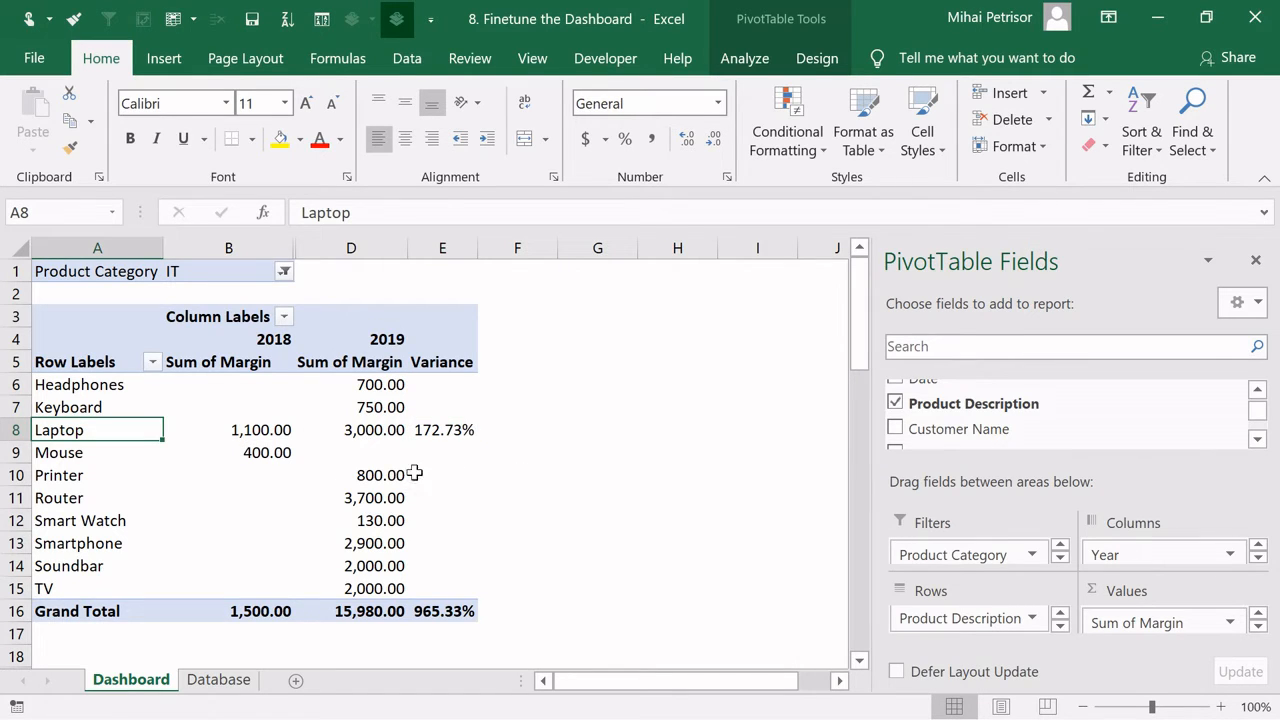
pyautogui.click(370, 437)
pyautogui.click(280, 430)
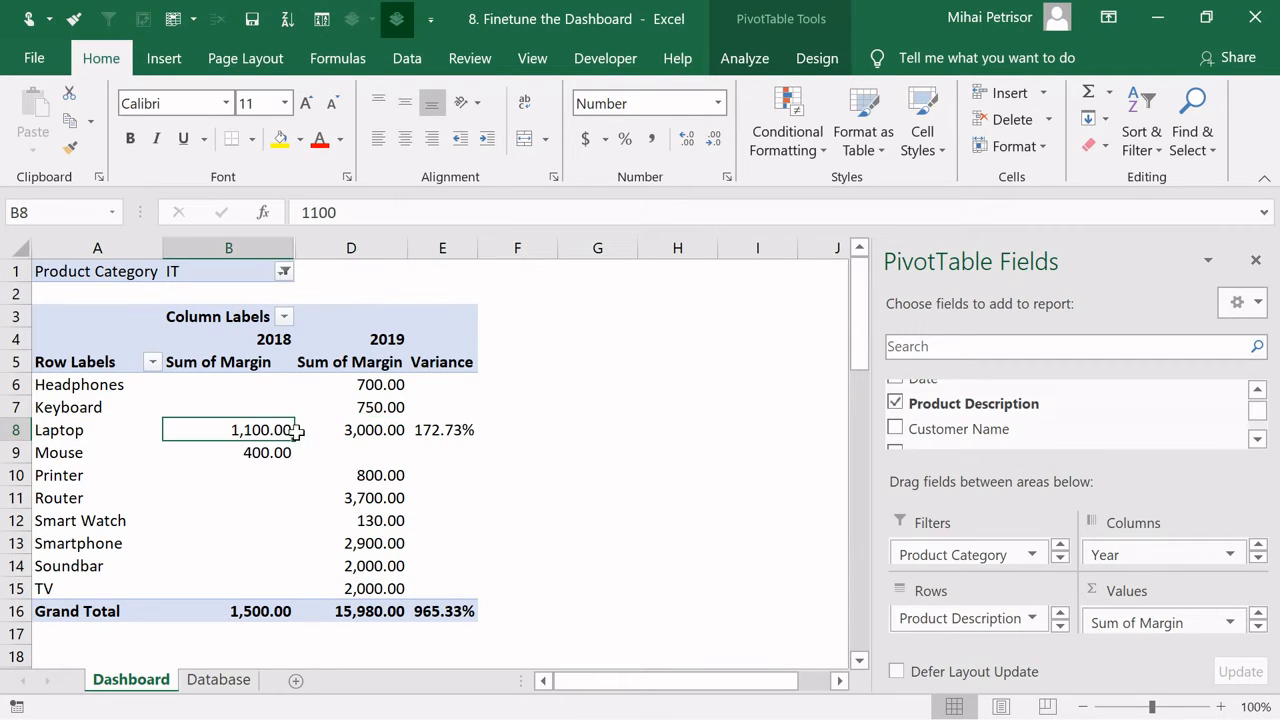
pyautogui.click(391, 432)
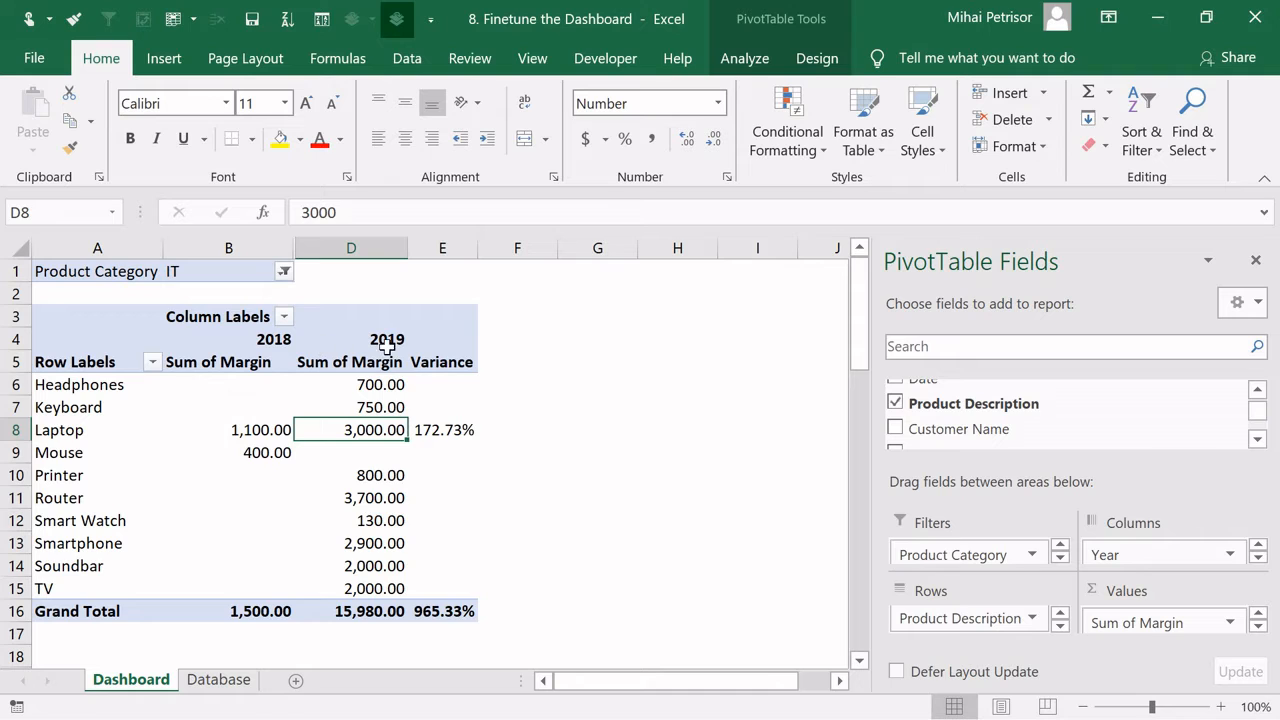
# Switch the Product Category filter from IT to Fashion only
pyautogui.click(284, 272)
pyautogui.click(40, 350)
pyautogui.click(40, 371)
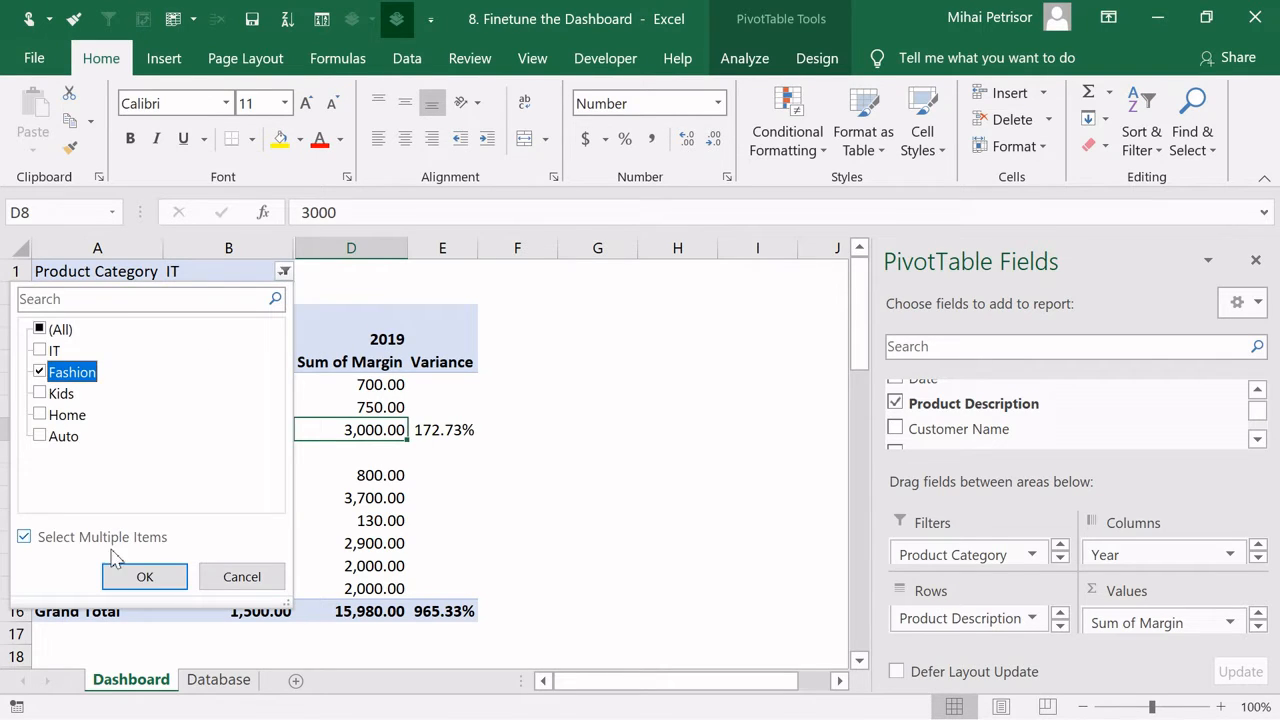
pyautogui.click(125, 572)
# Filter the pivot table to the Home category only, and inspect the Variance cells for Furniture Accessories and Chair
pyautogui.click(284, 272)
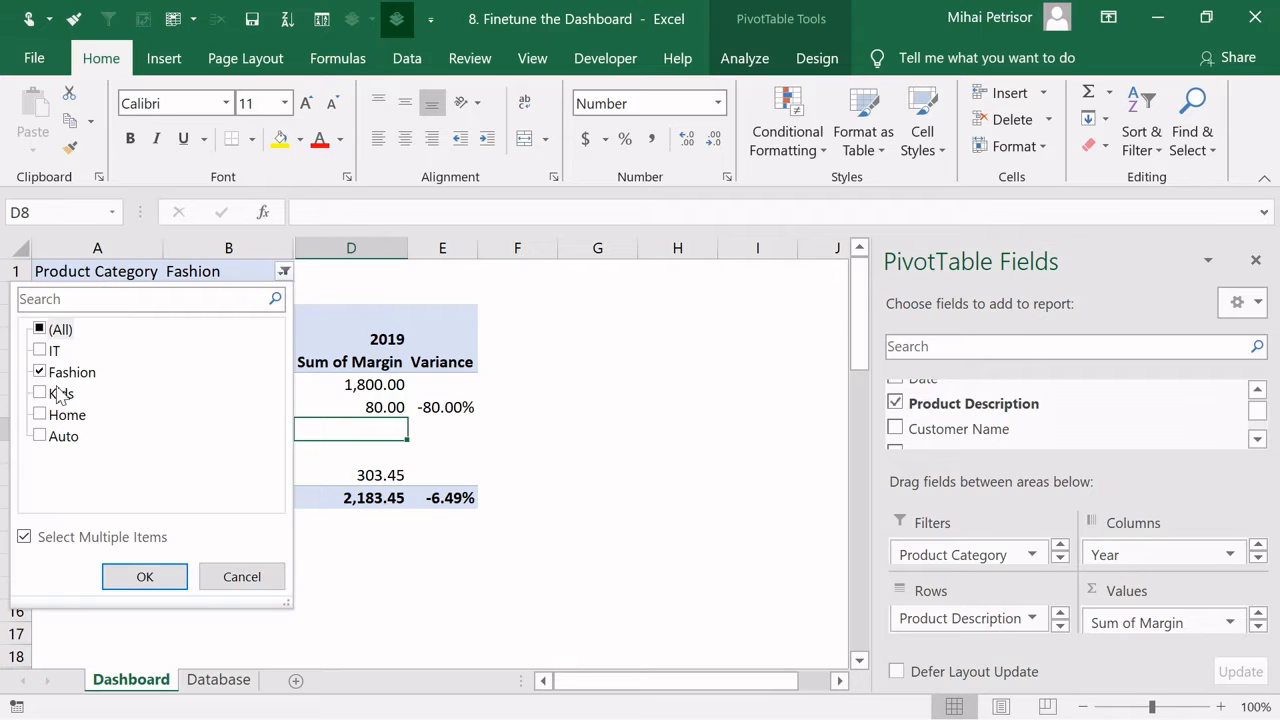
pyautogui.click(41, 371)
pyautogui.click(41, 414)
pyautogui.click(141, 578)
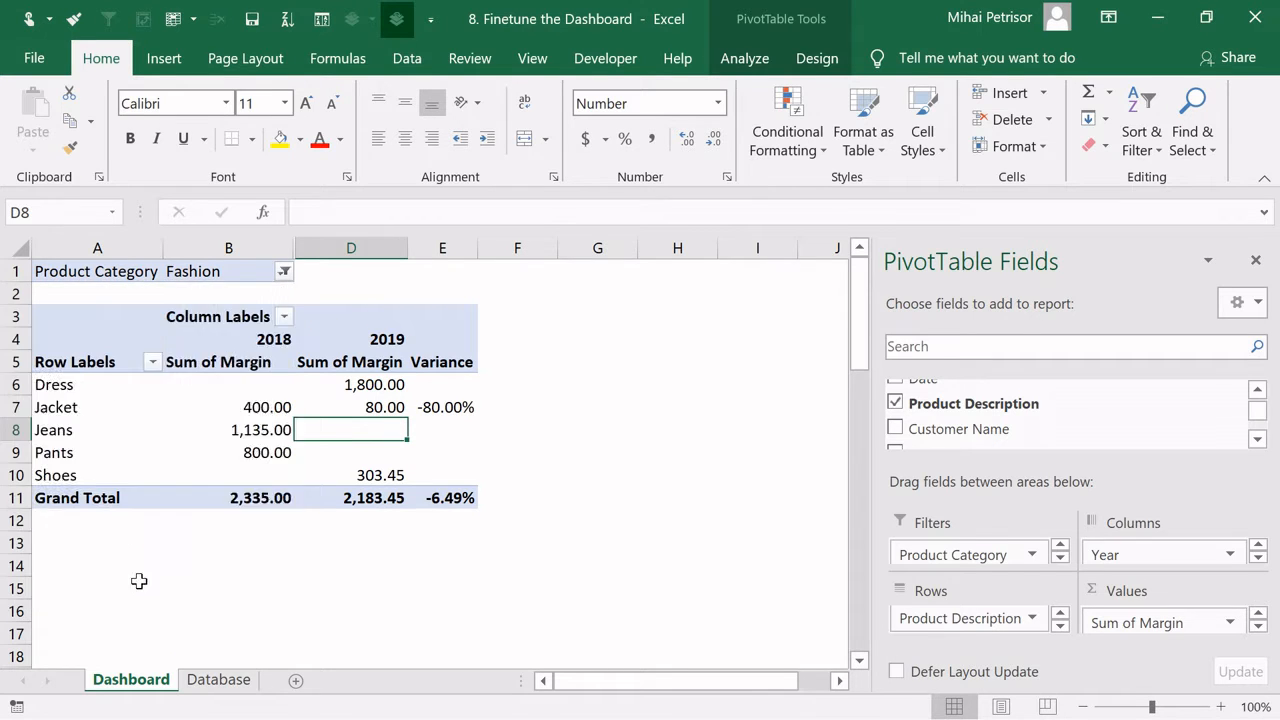
pyautogui.click(487, 408)
pyautogui.click(478, 429)
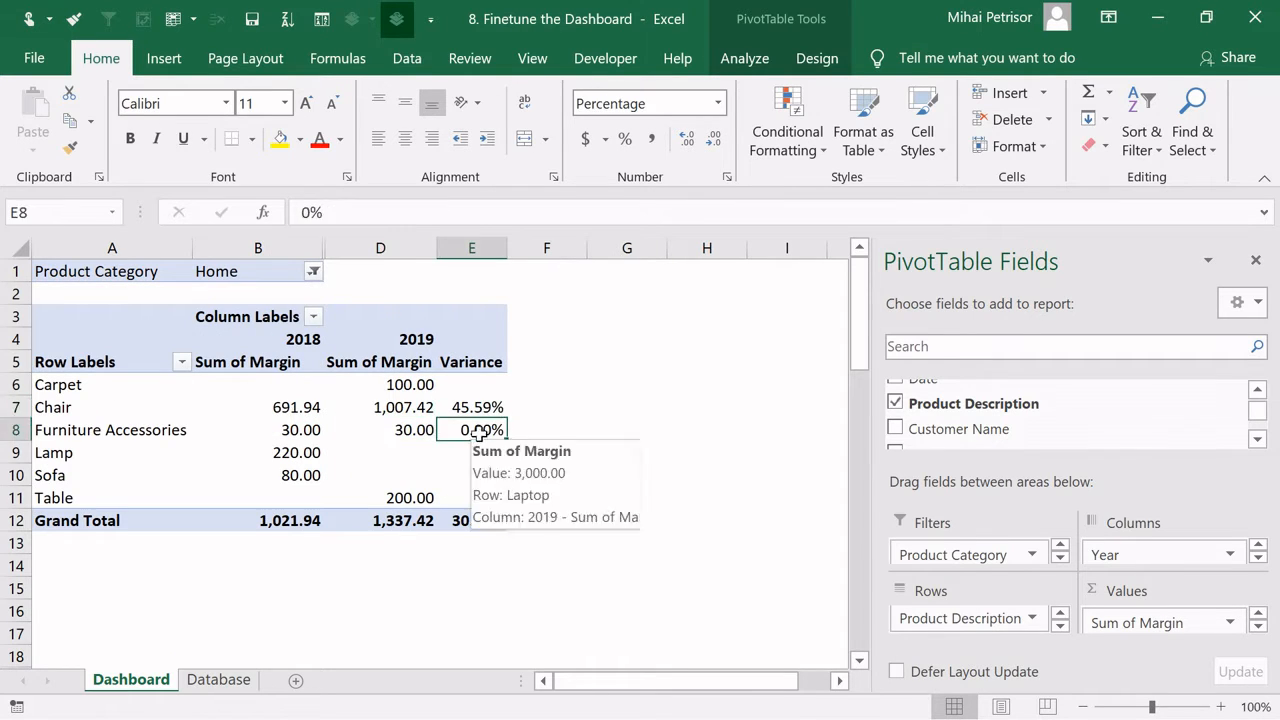
pyautogui.click(485, 407)
# Reset the Product Category filter to (All), and review the Variance column down to the Grand Total row
pyautogui.click(313, 271)
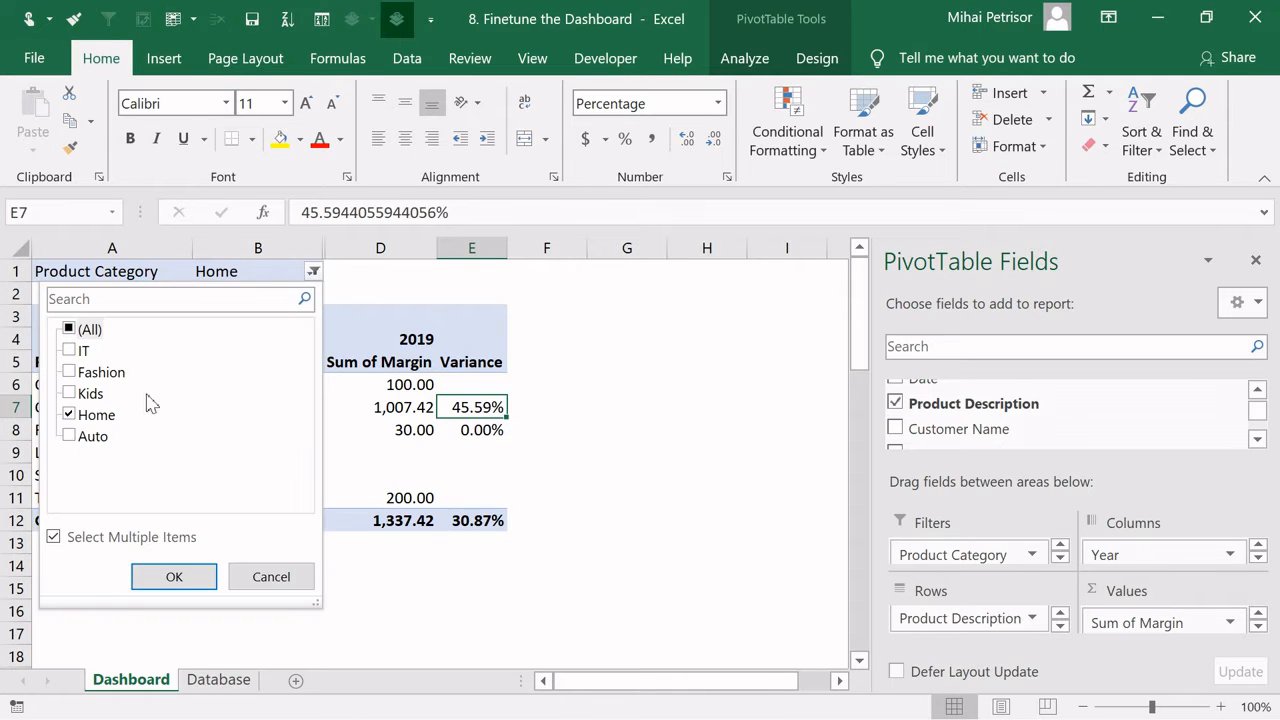
pyautogui.click(90, 436)
pyautogui.click(69, 329)
pyautogui.click(177, 576)
pyautogui.scroll(-7, 476, 505)
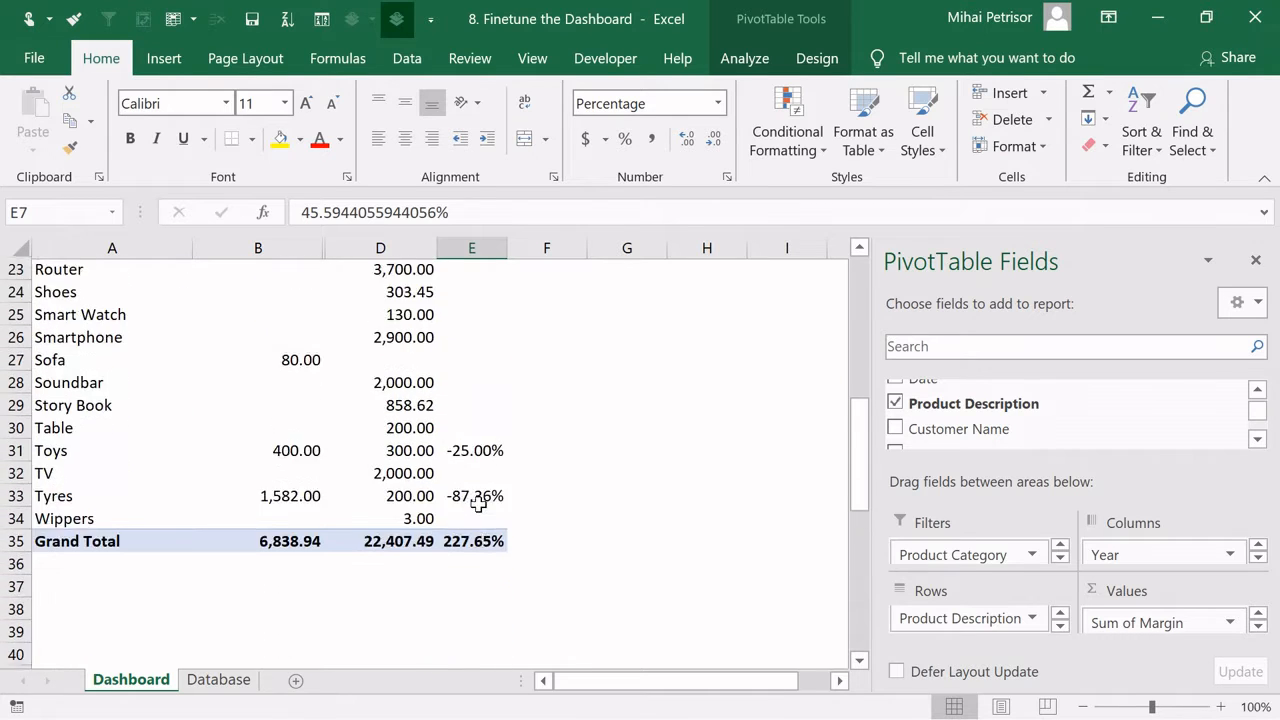
pyautogui.scroll(7, 476, 505)
pyautogui.moveTo(462, 493)
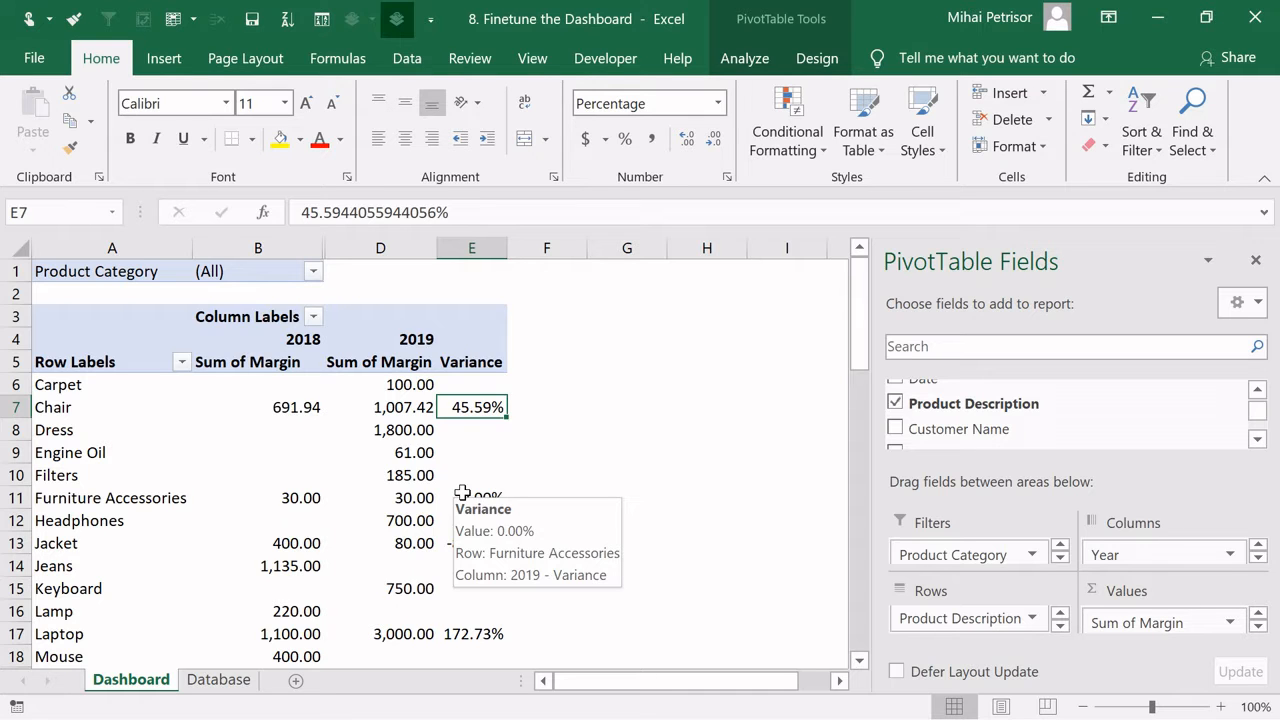
pyautogui.scroll(-8, 389, 400)
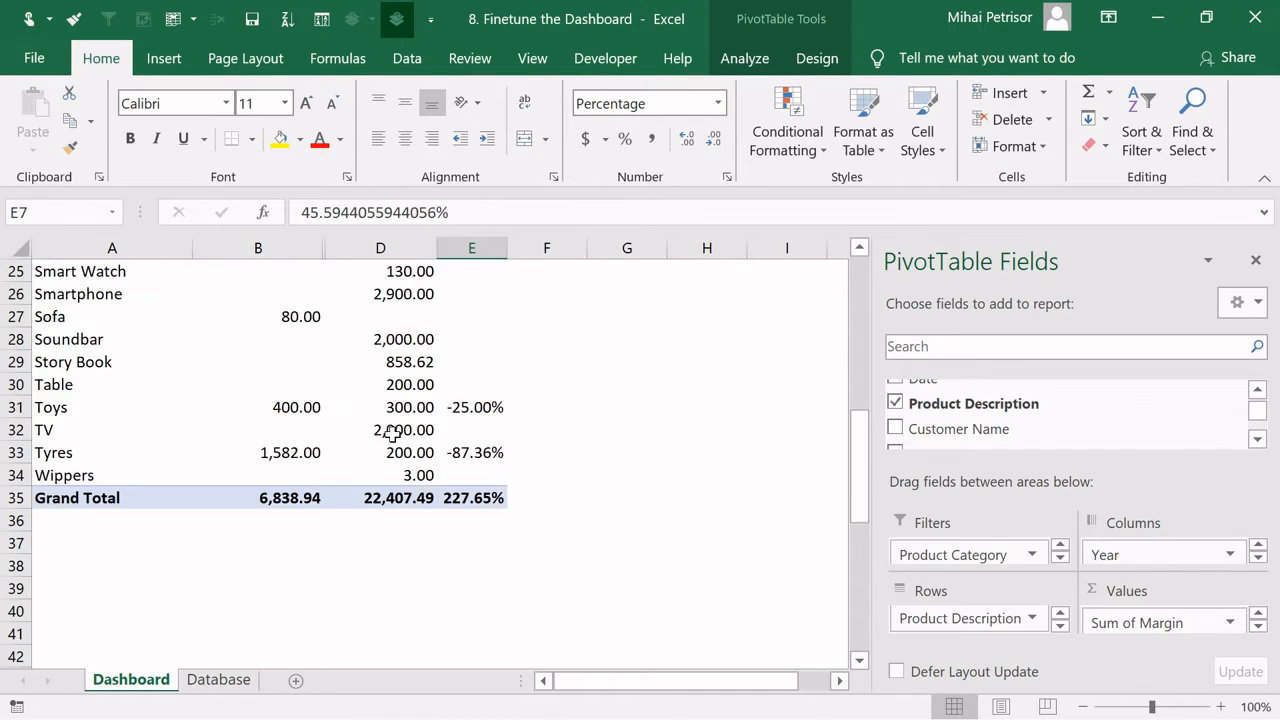
pyautogui.scroll(8, 392, 430)
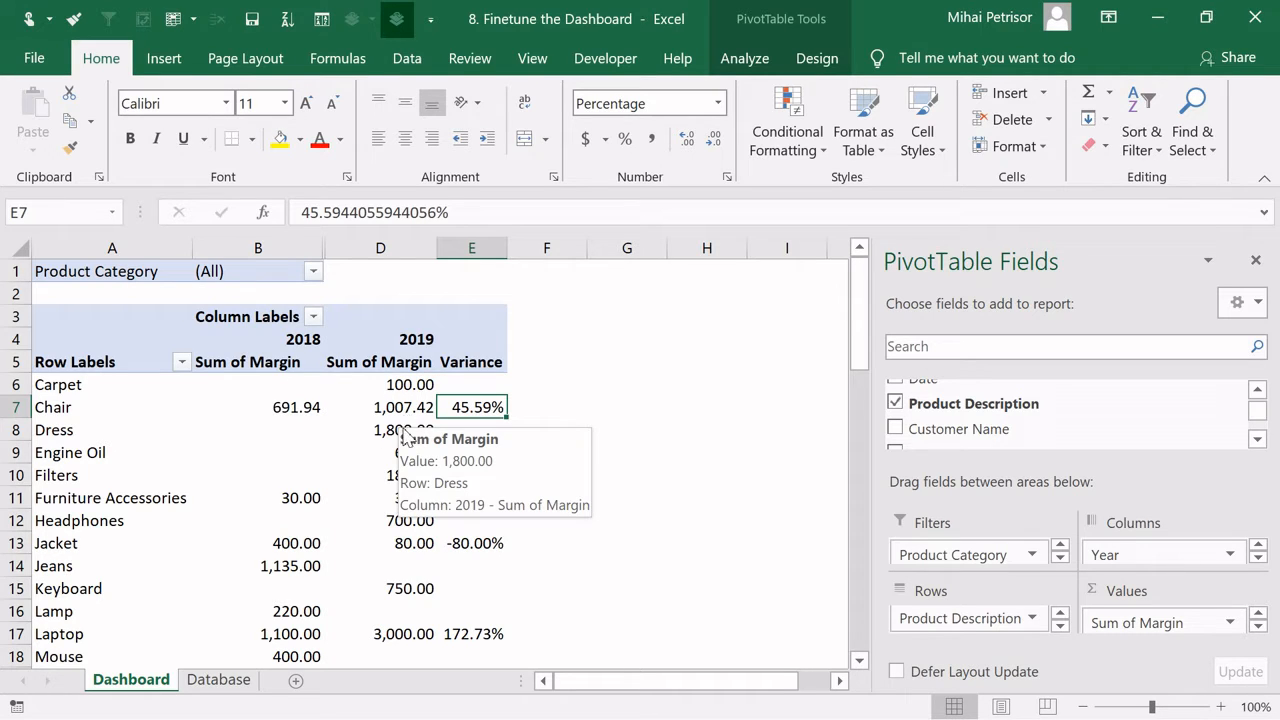
pyautogui.click(354, 469)
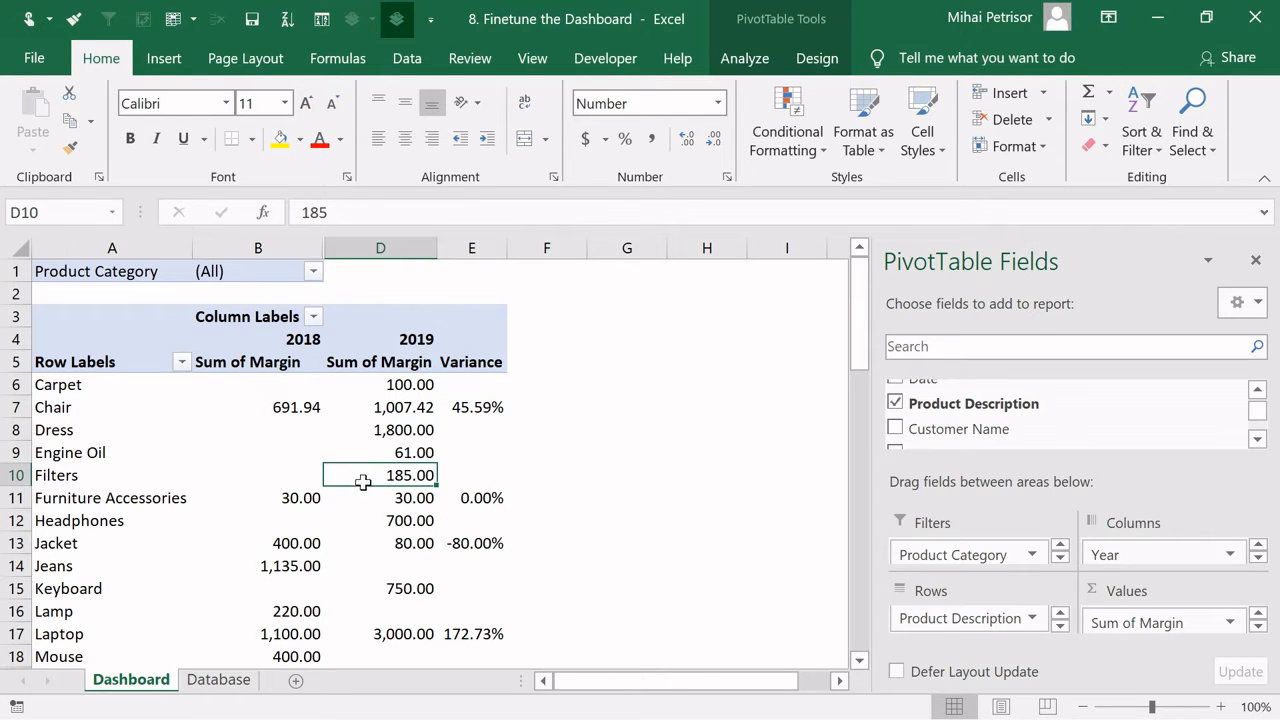
pyautogui.scroll(-2, 363, 485)
pyautogui.scroll(2, 363, 485)
pyautogui.click(649, 324)
pyautogui.click(788, 135)
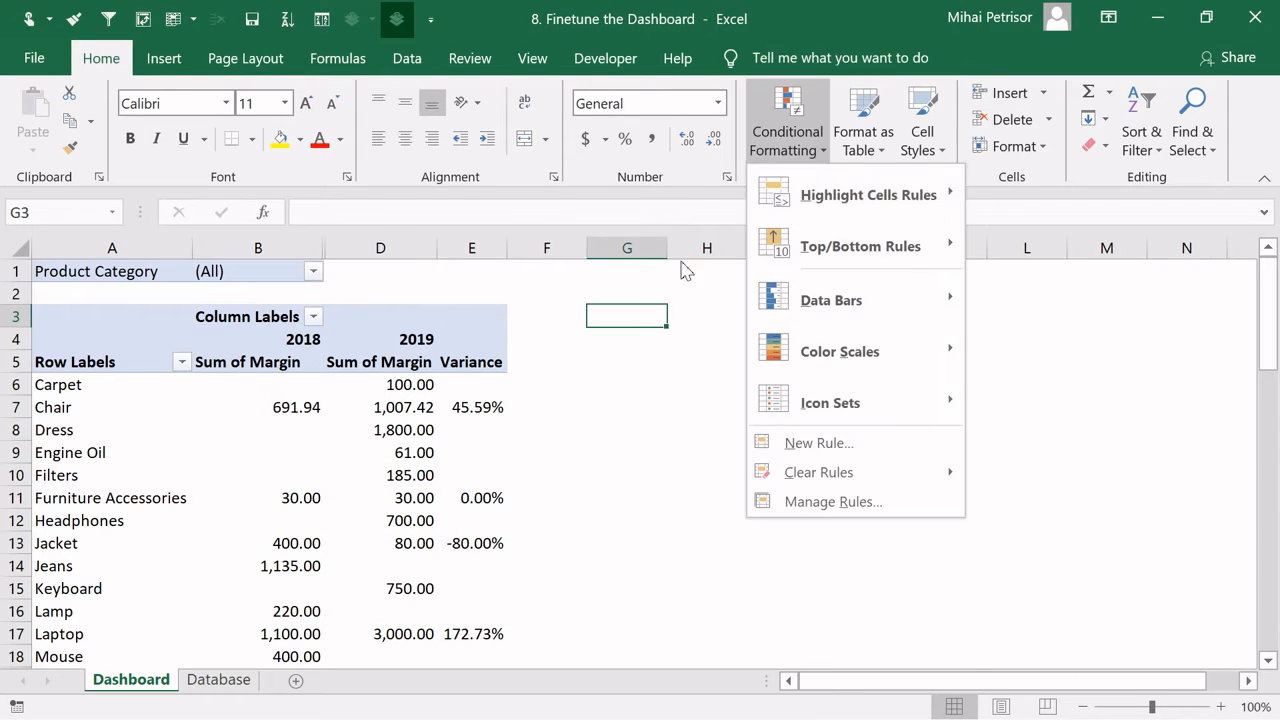
pyautogui.click(623, 351)
pyautogui.click(783, 425)
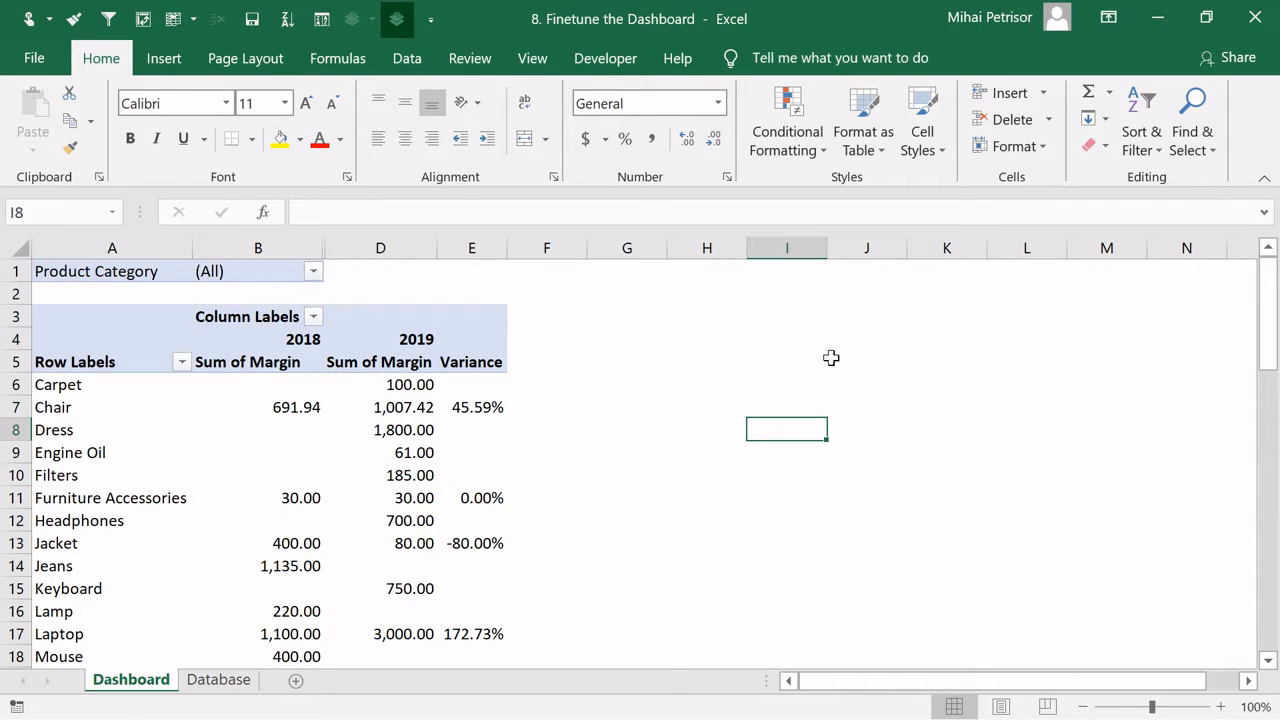
# Compare the 2018 and 2019 margins across the product rows, including Chair, Furniture Accessories and Dress
pyautogui.click(298, 407)
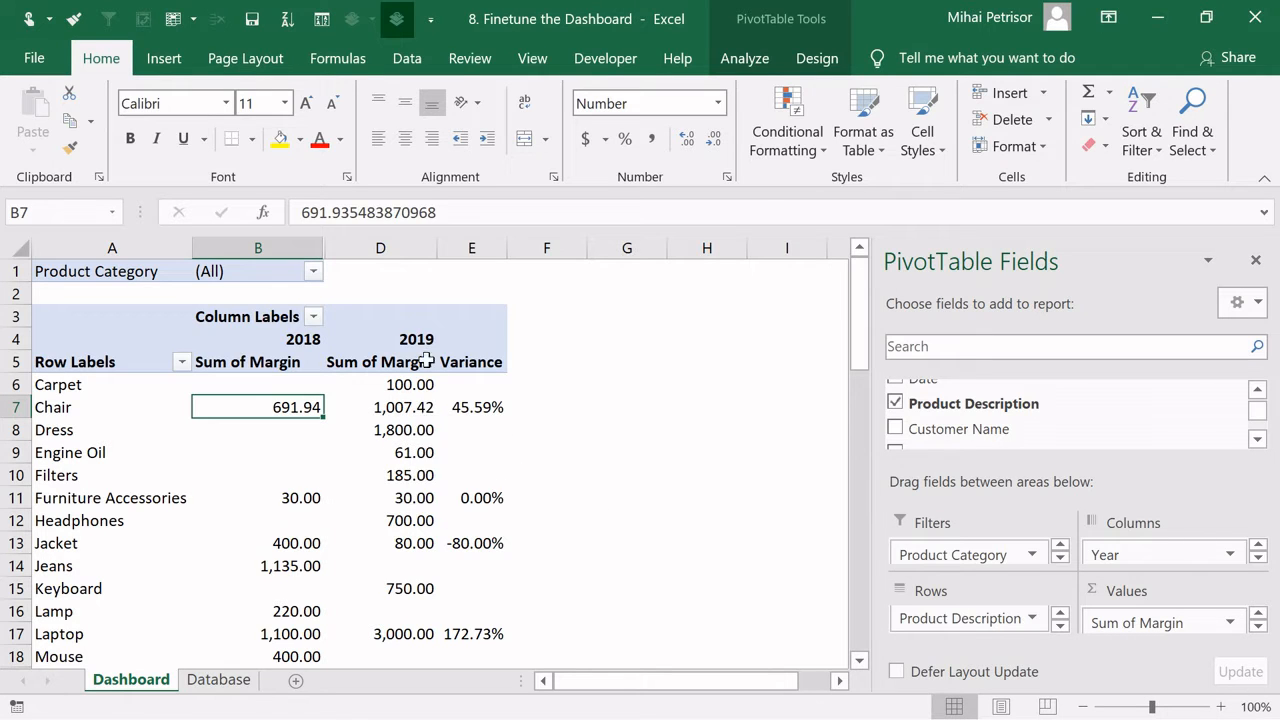
pyautogui.scroll(-7, 420, 430)
pyautogui.scroll(7, 420, 430)
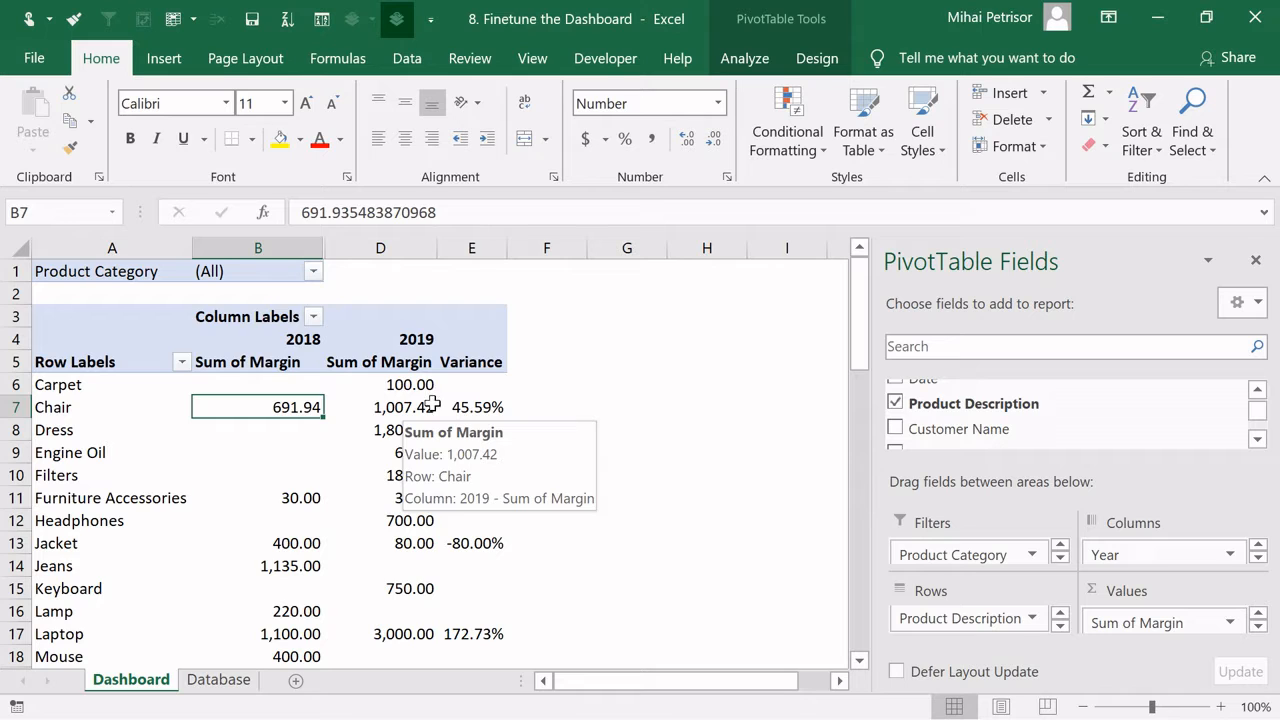
pyautogui.click(826, 149)
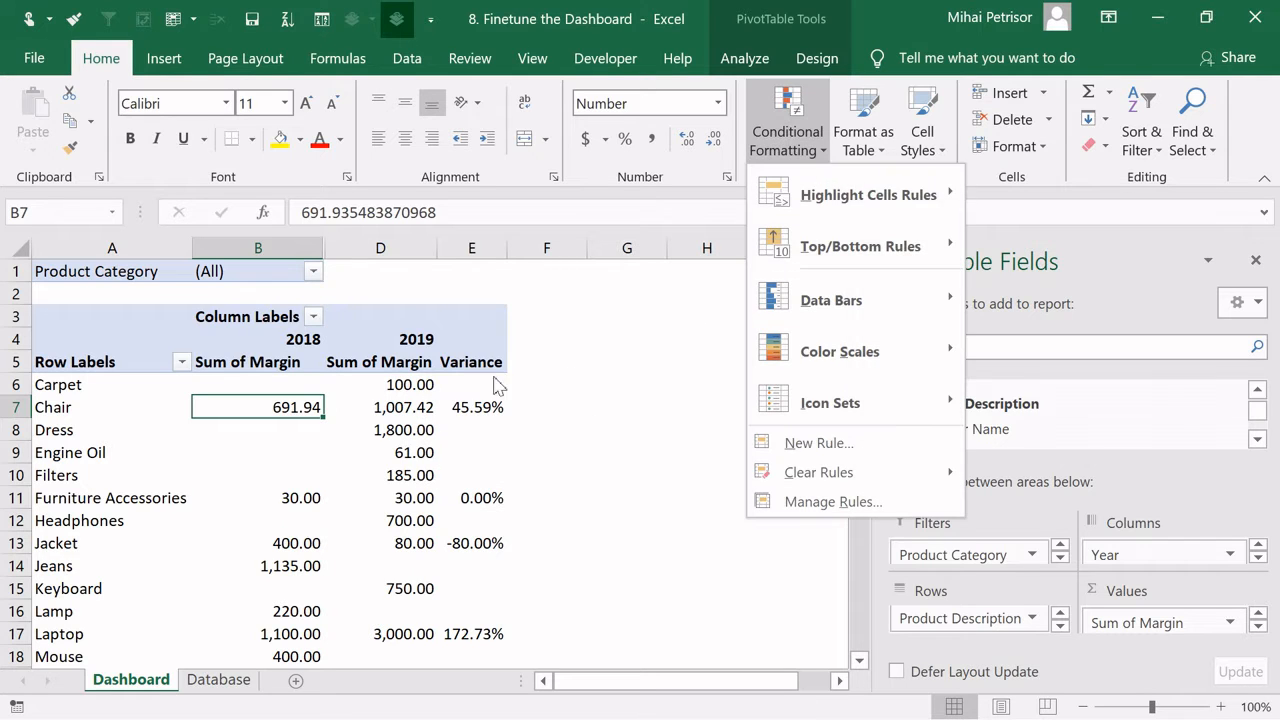
pyautogui.click(392, 408)
pyautogui.click(392, 408)
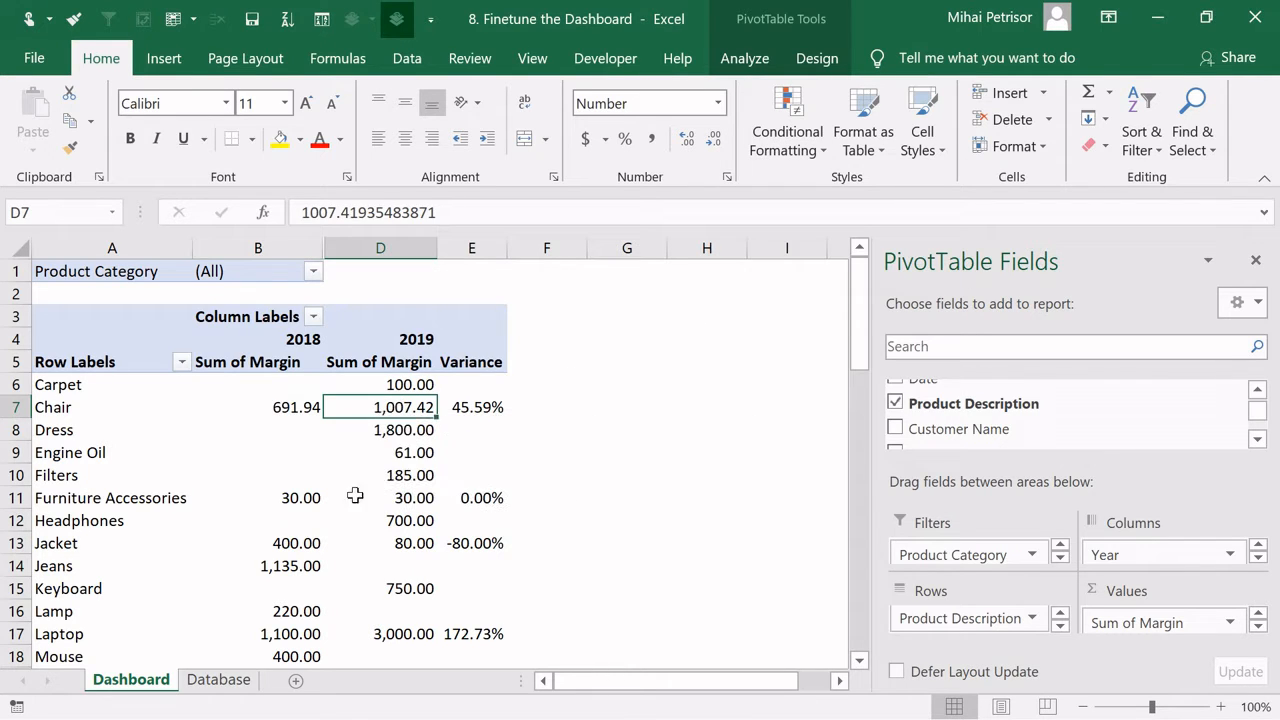
pyautogui.click(312, 496)
pyautogui.click(418, 431)
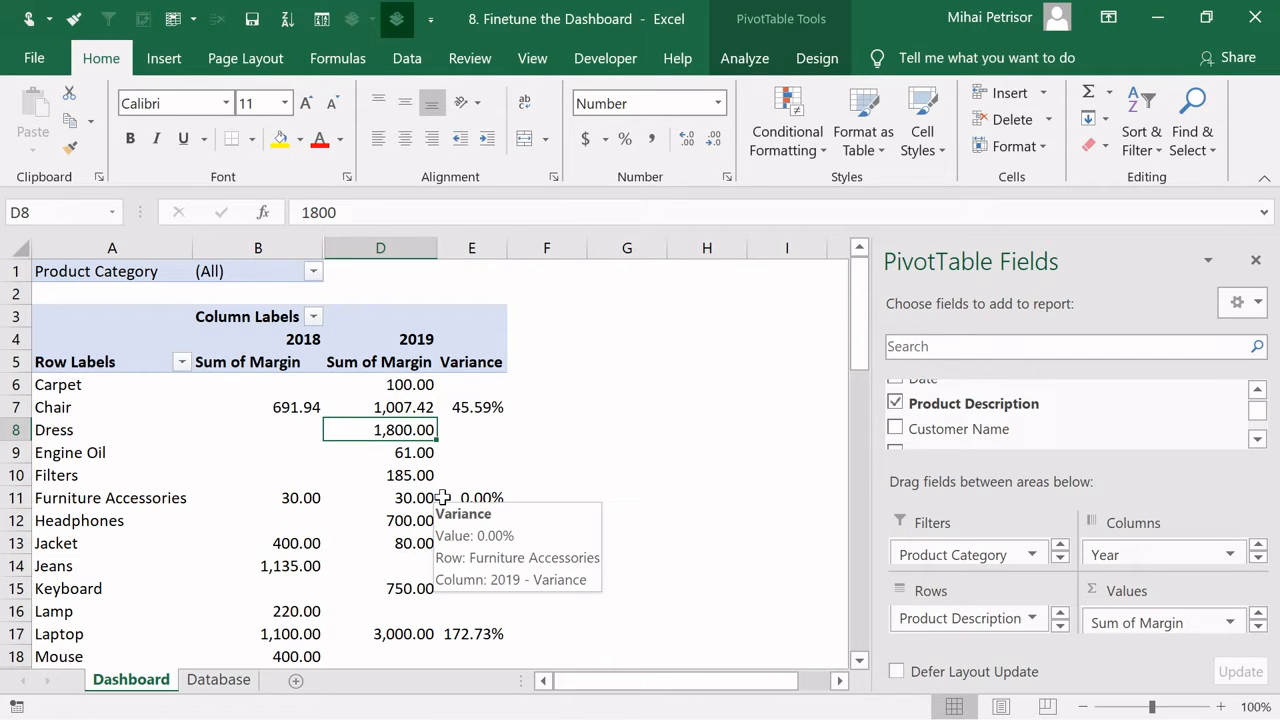
# Start a Top 10 Items conditional formatting rule on Chair's 2019 margin in D7, ranking the top 3
pyautogui.click(398, 407)
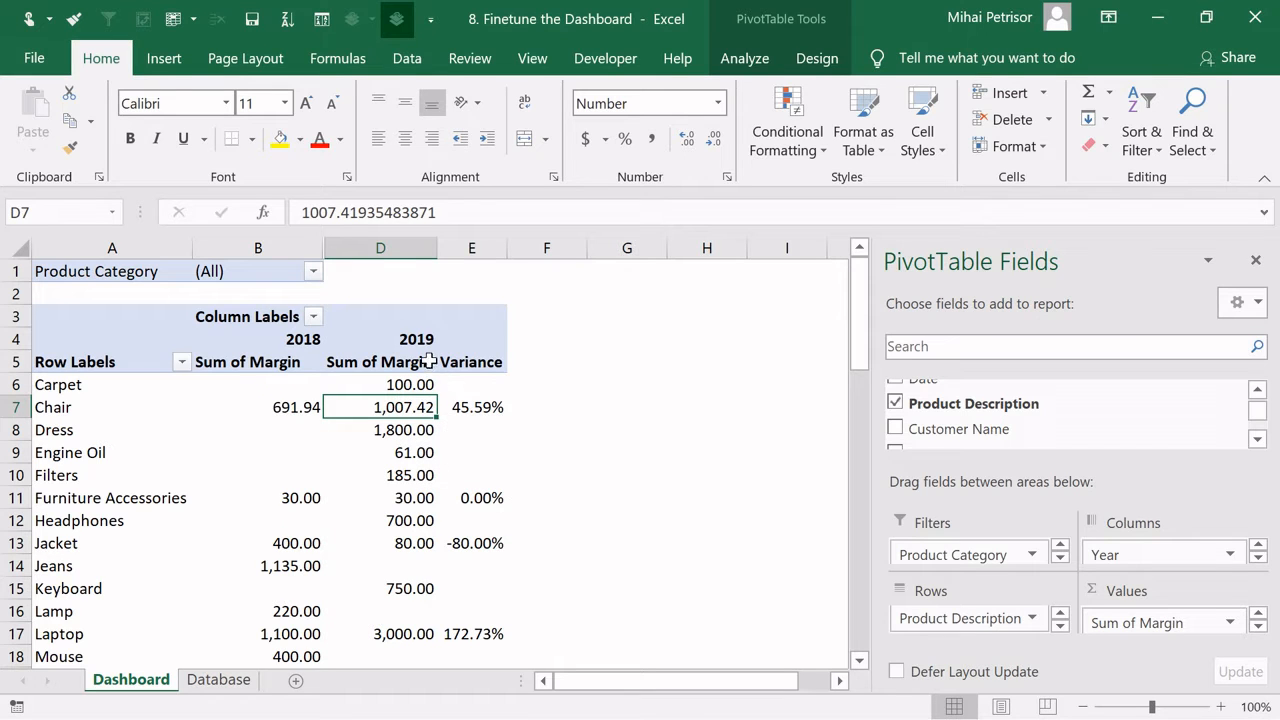
pyautogui.click(824, 155)
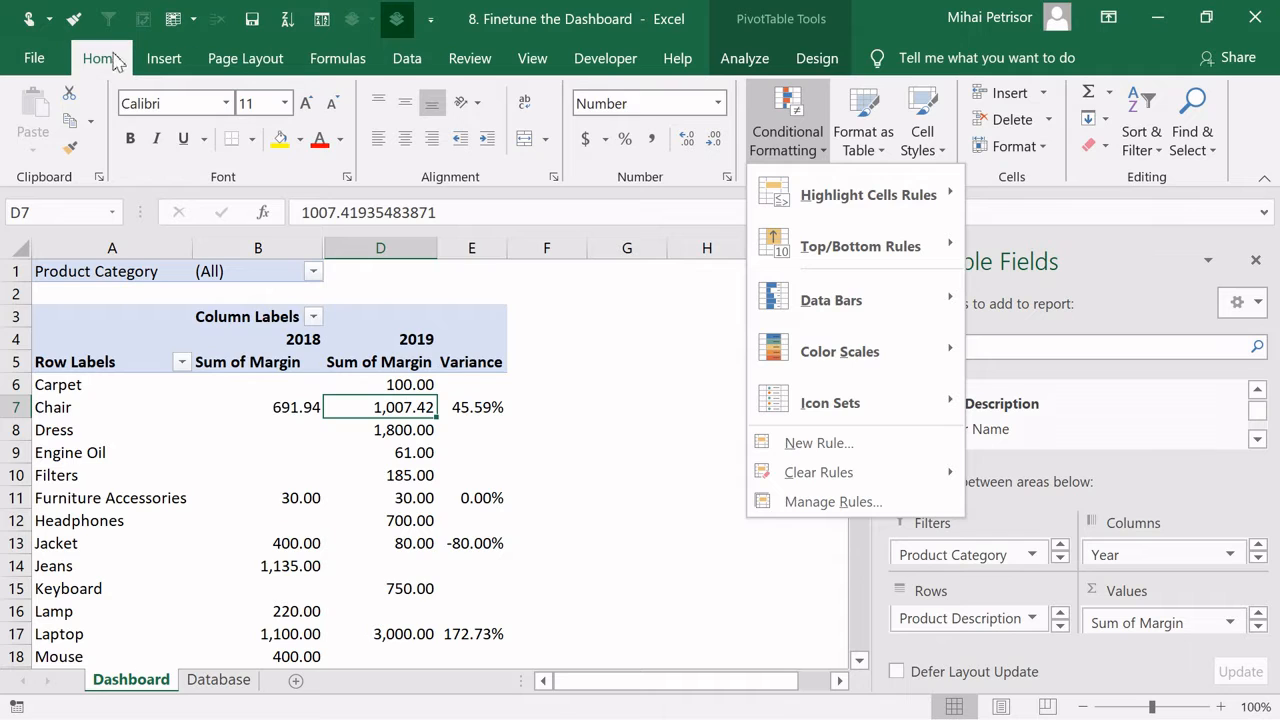
pyautogui.moveTo(840, 217)
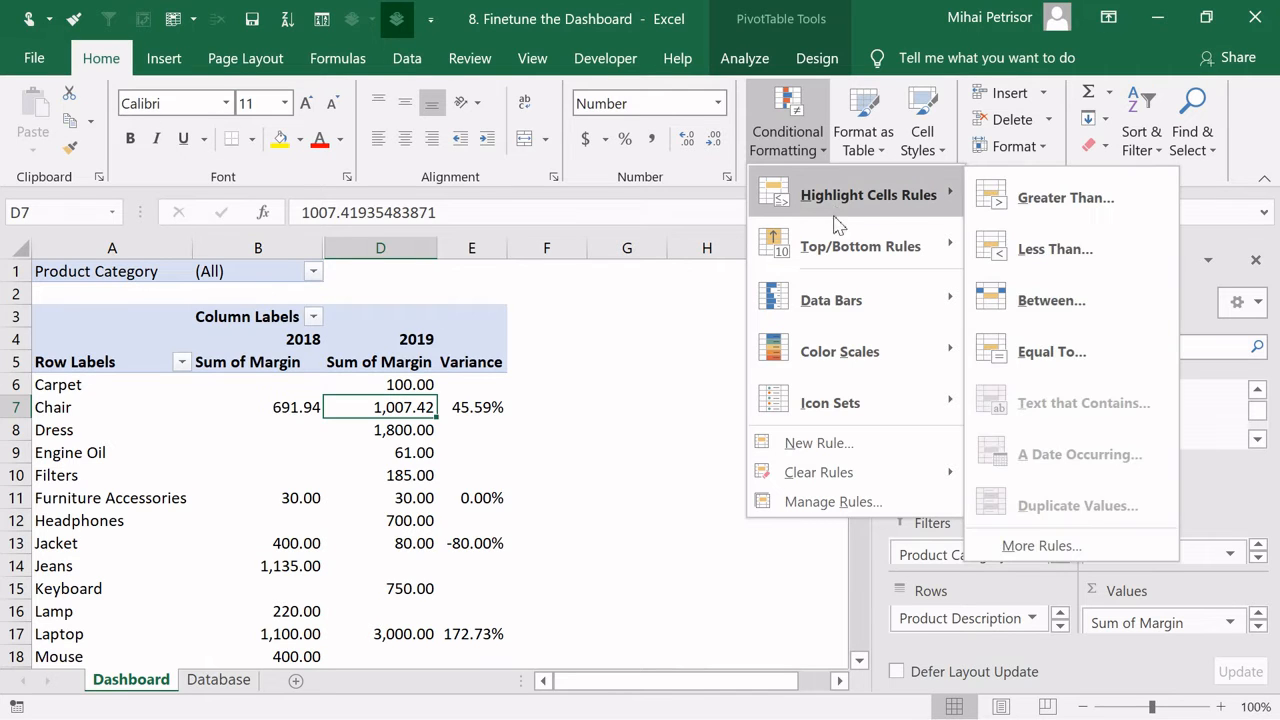
pyautogui.moveTo(848, 316)
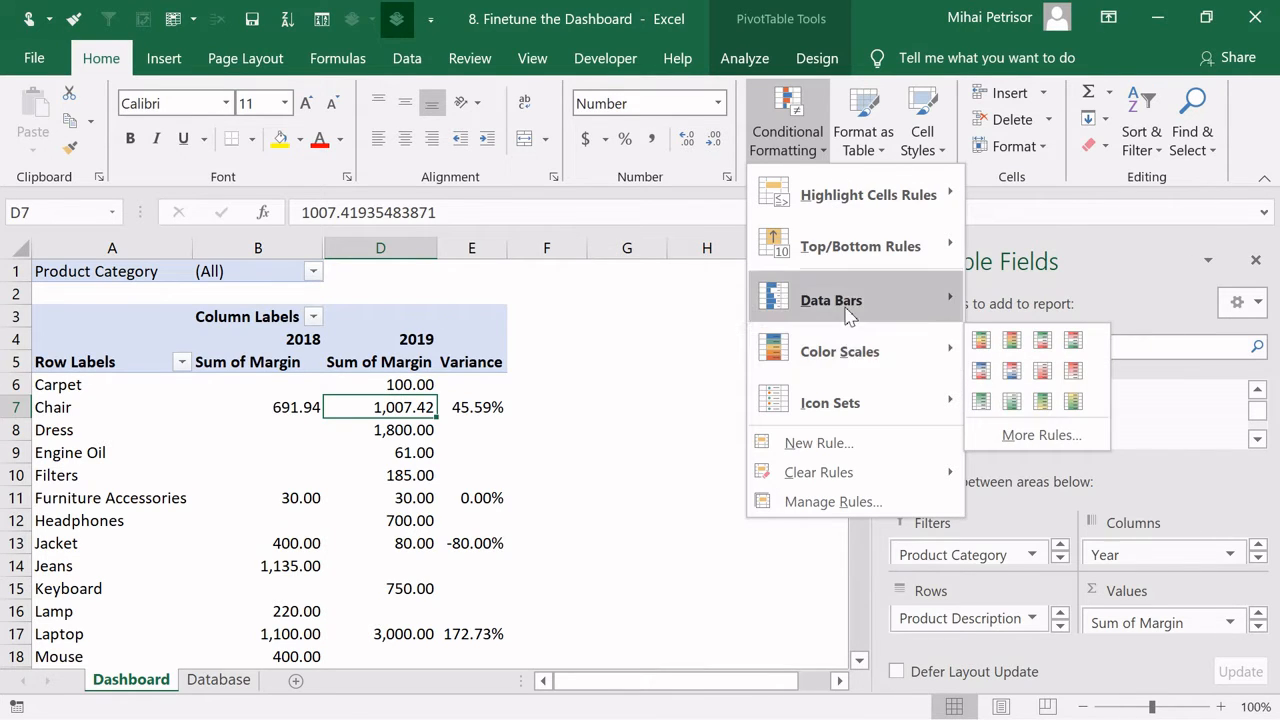
pyautogui.moveTo(857, 256)
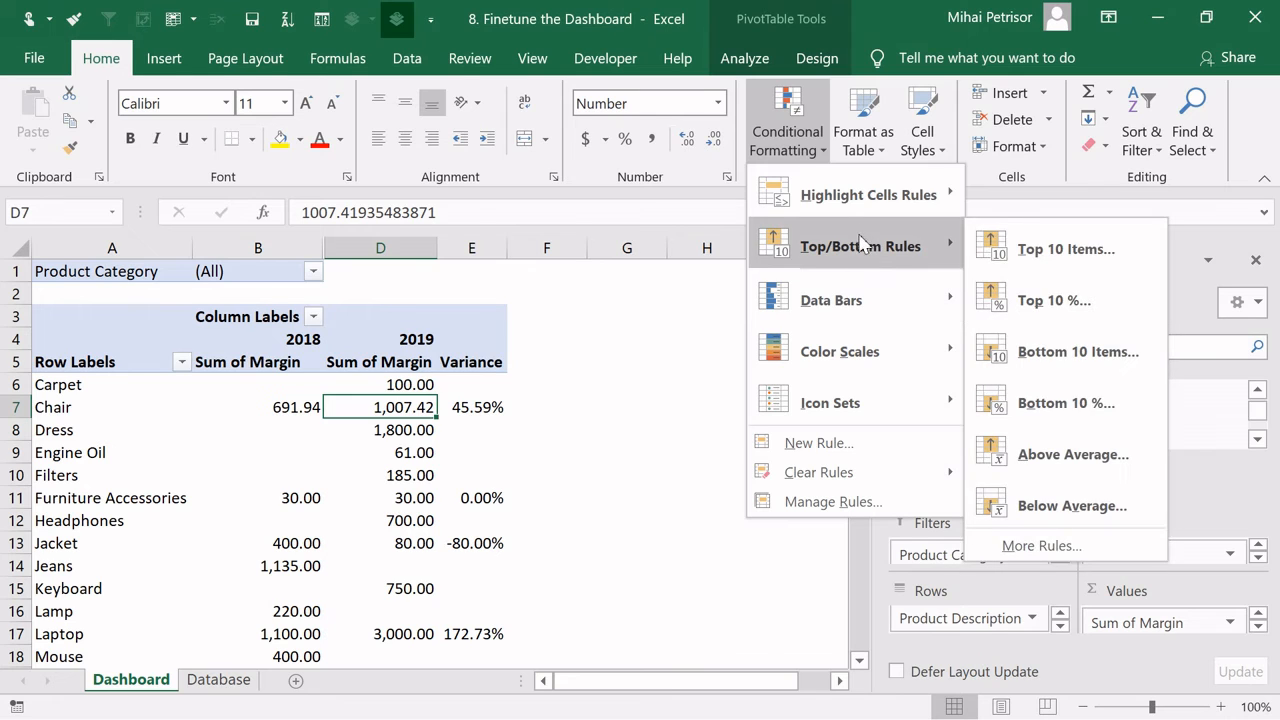
pyautogui.click(1077, 257)
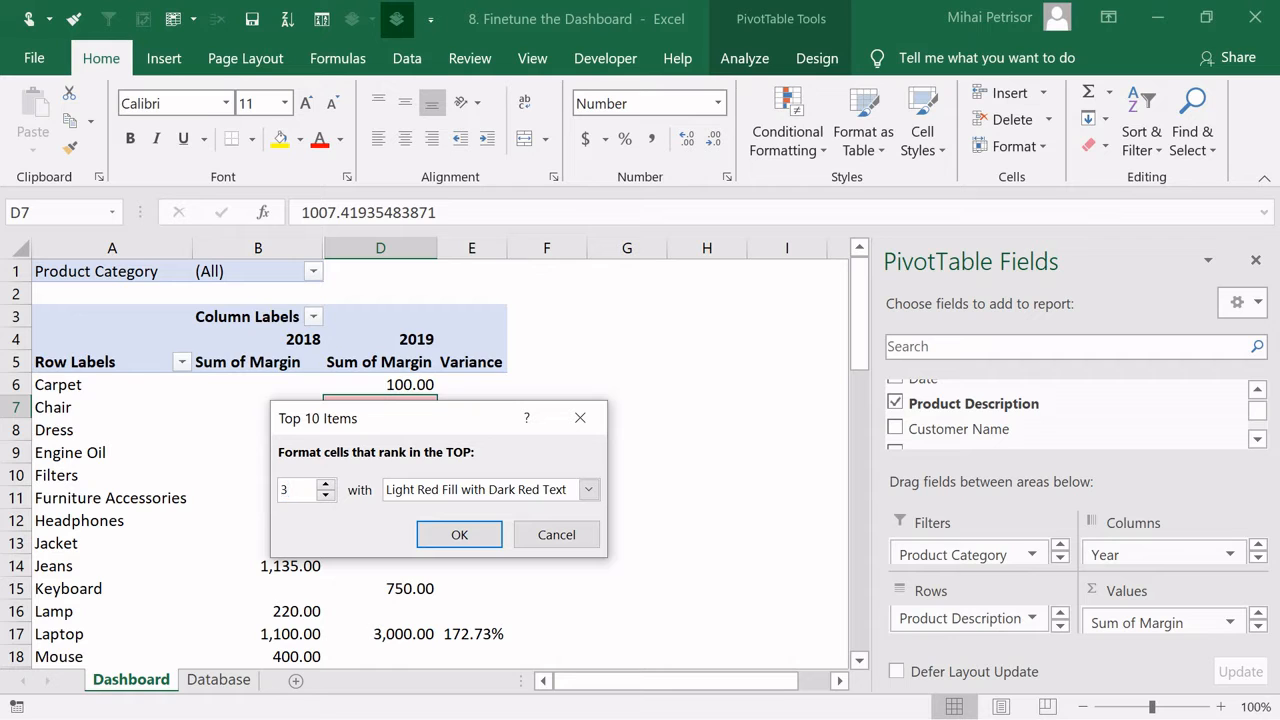
# Give the top 3 rule a custom format with a green fill and apply it to D7
pyautogui.click(588, 489)
pyautogui.click(510, 611)
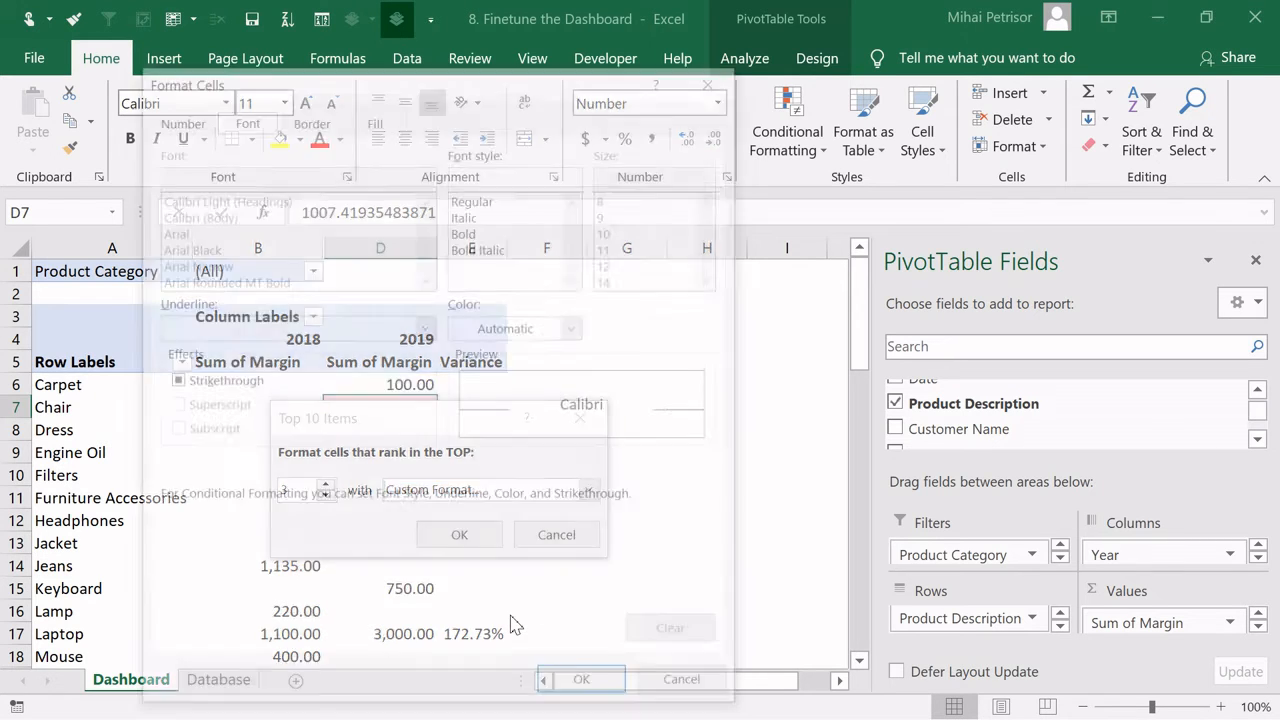
pyautogui.moveTo(432, 76); pyautogui.dragTo(549, 66)
pyautogui.click(494, 106)
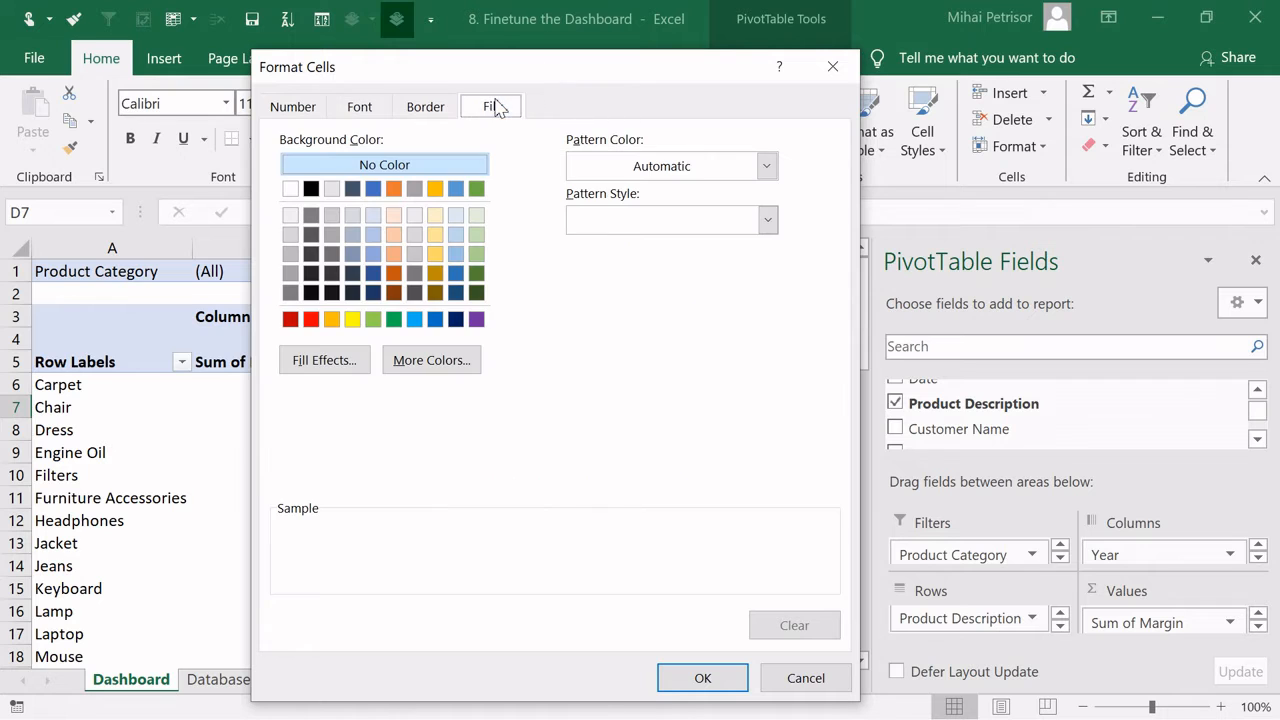
pyautogui.click(396, 320)
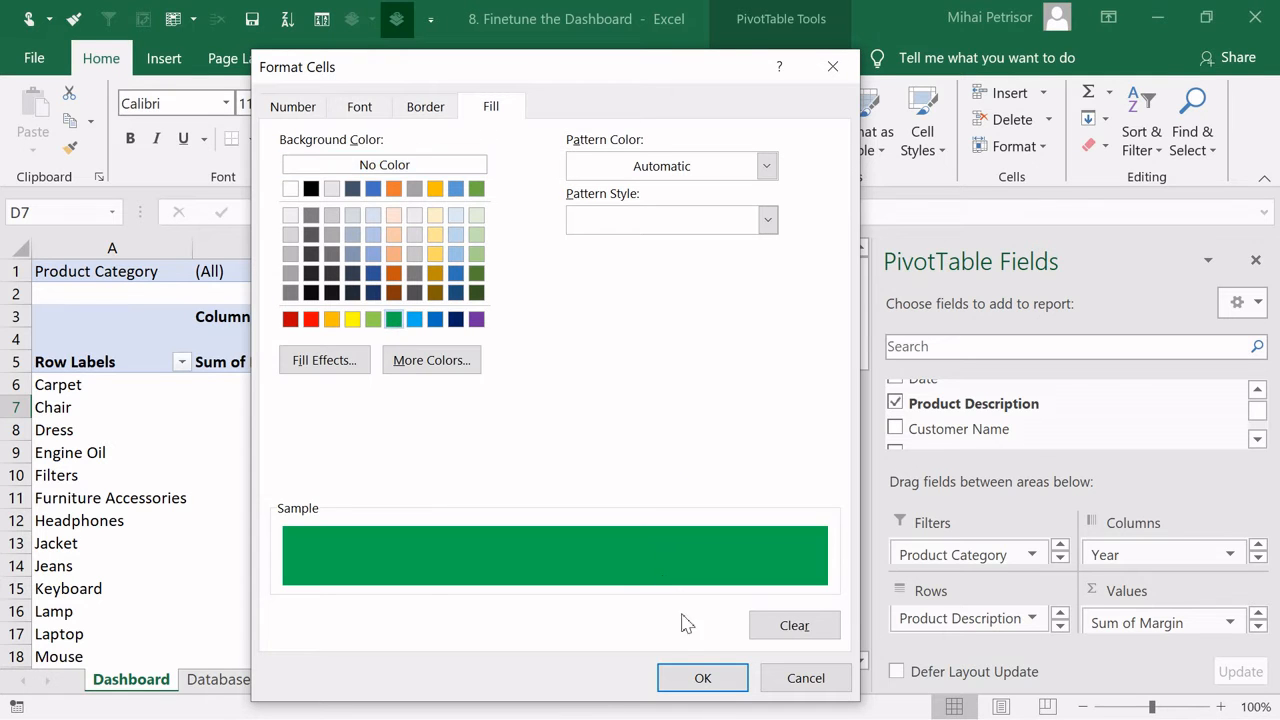
pyautogui.click(700, 677)
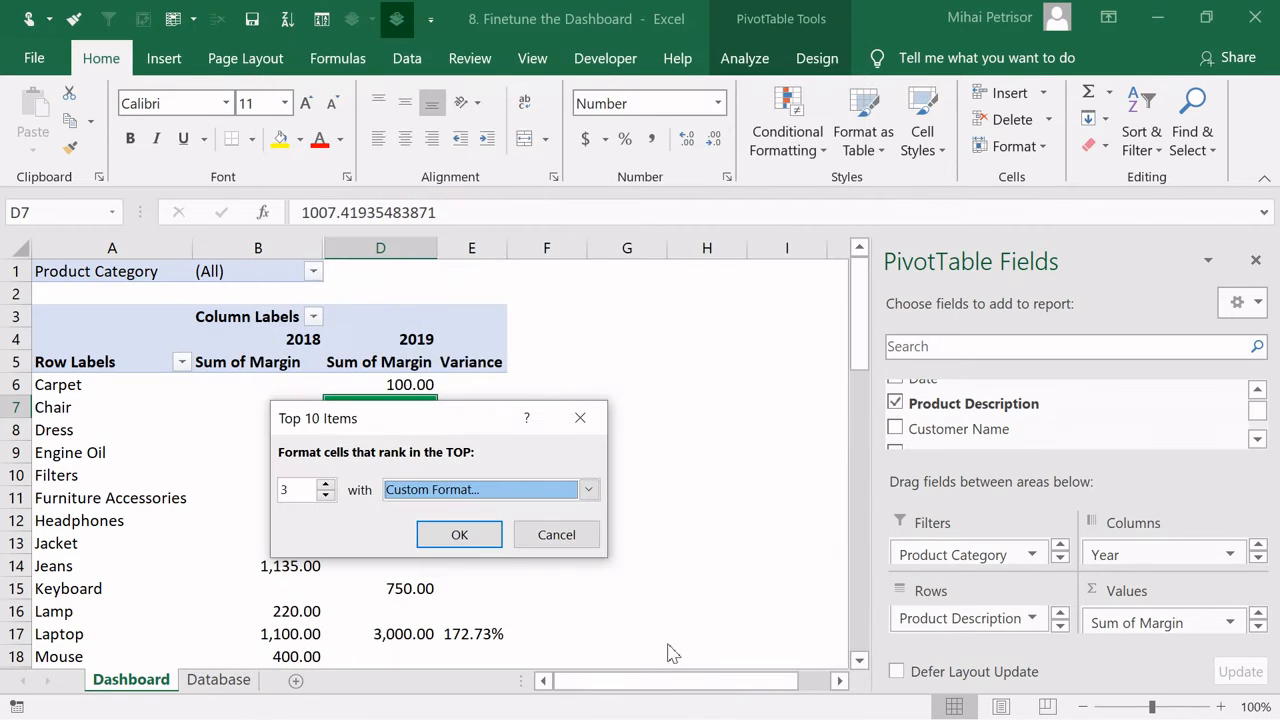
pyautogui.click(459, 536)
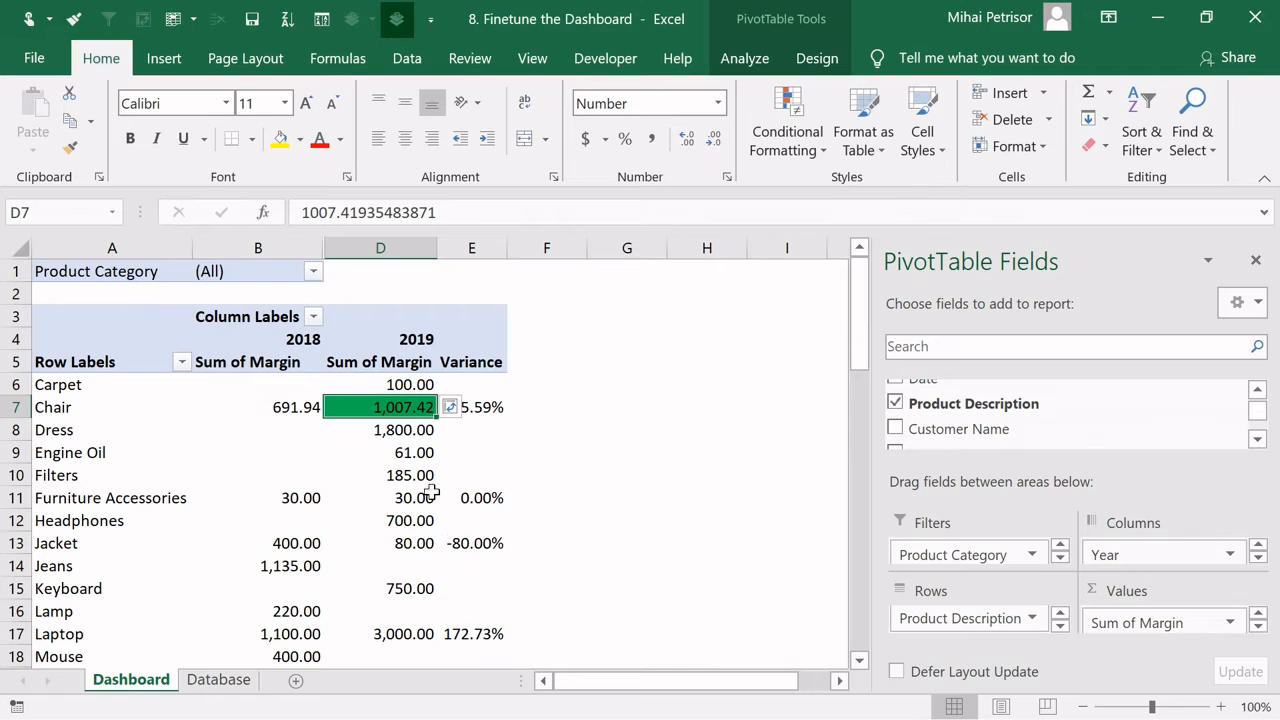
# Extend the top 3 formatting rule to all cells showing "Sum of Margin" values, and check which rows it highlights
pyautogui.scroll(-5, 432, 492)
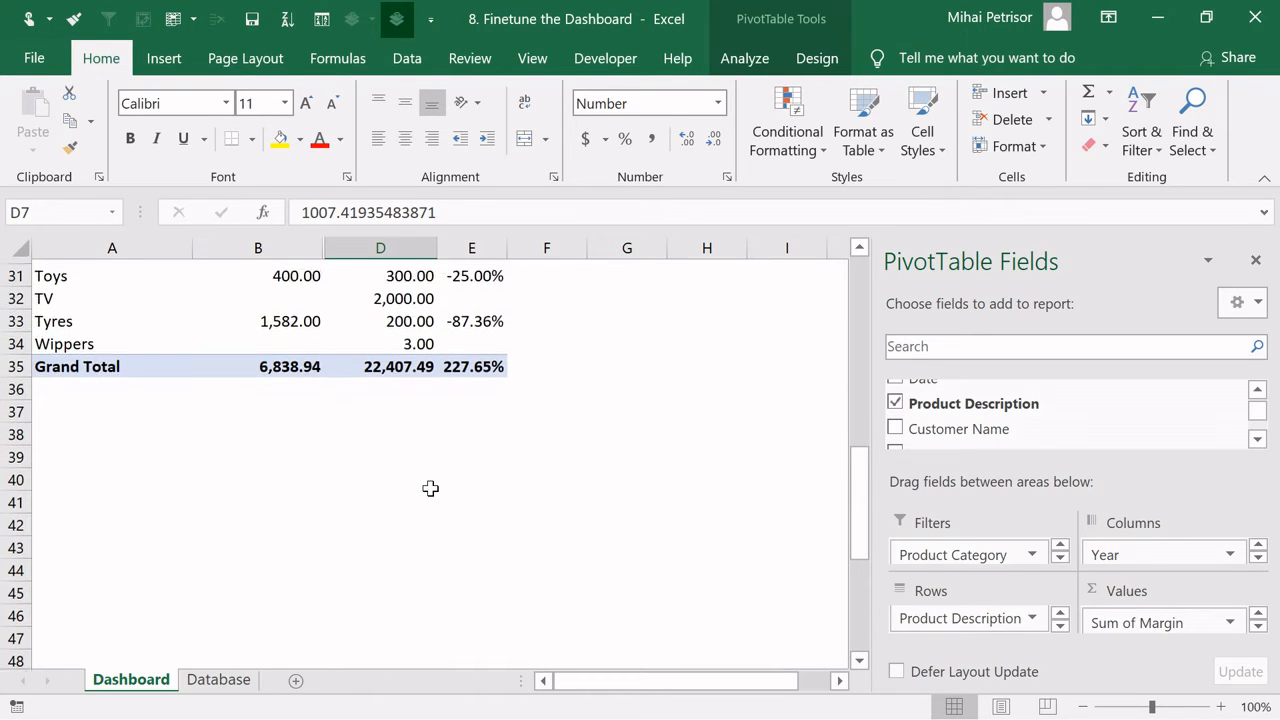
pyautogui.scroll(10, 430, 488)
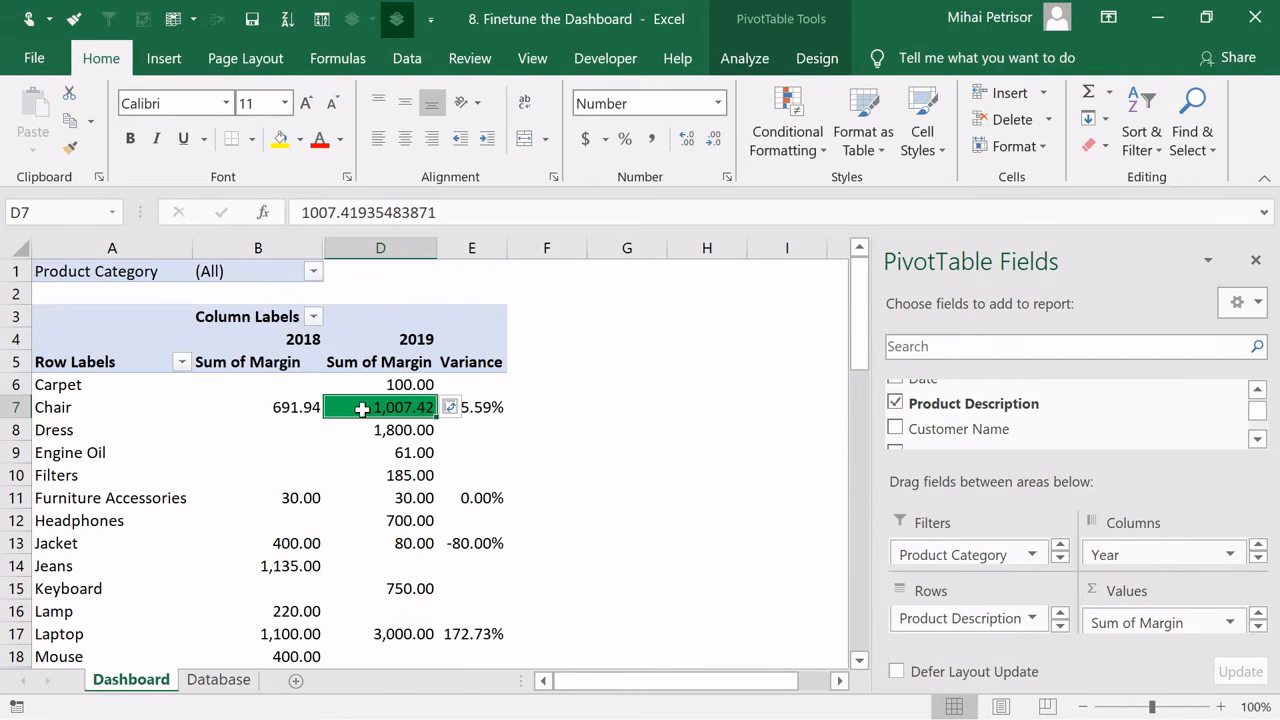
pyautogui.moveTo(372, 403)
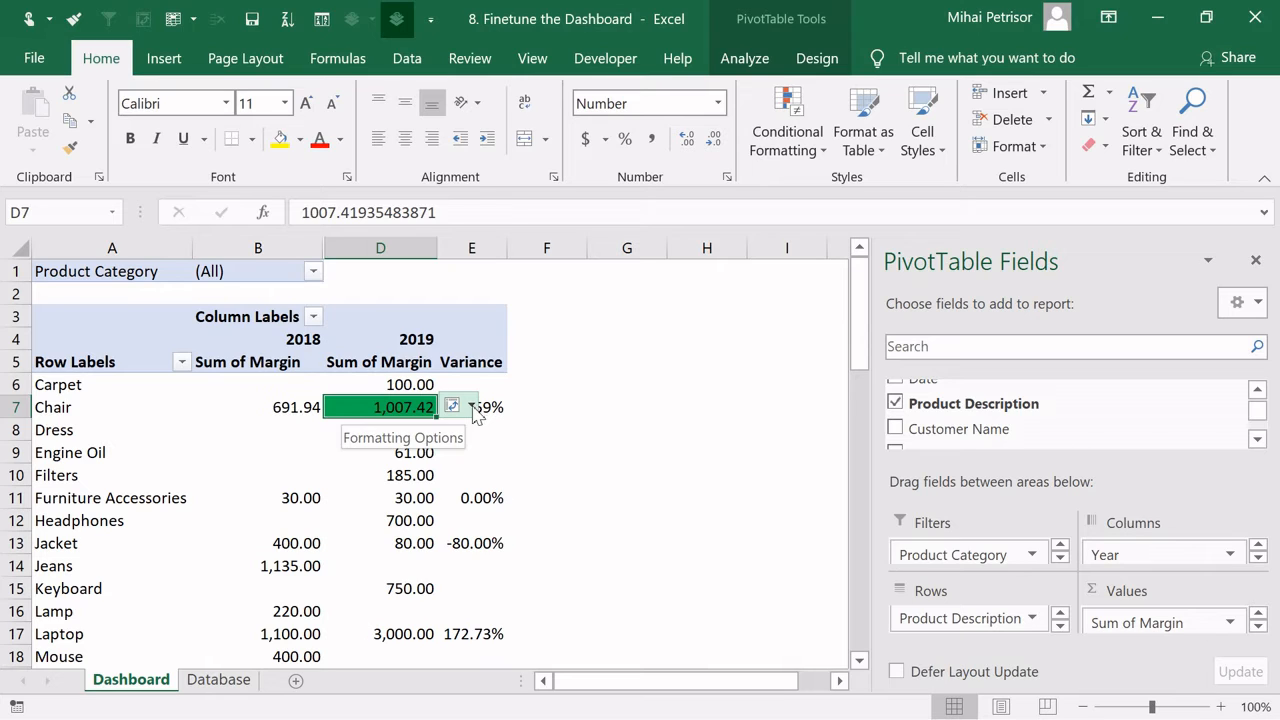
pyautogui.click(473, 410)
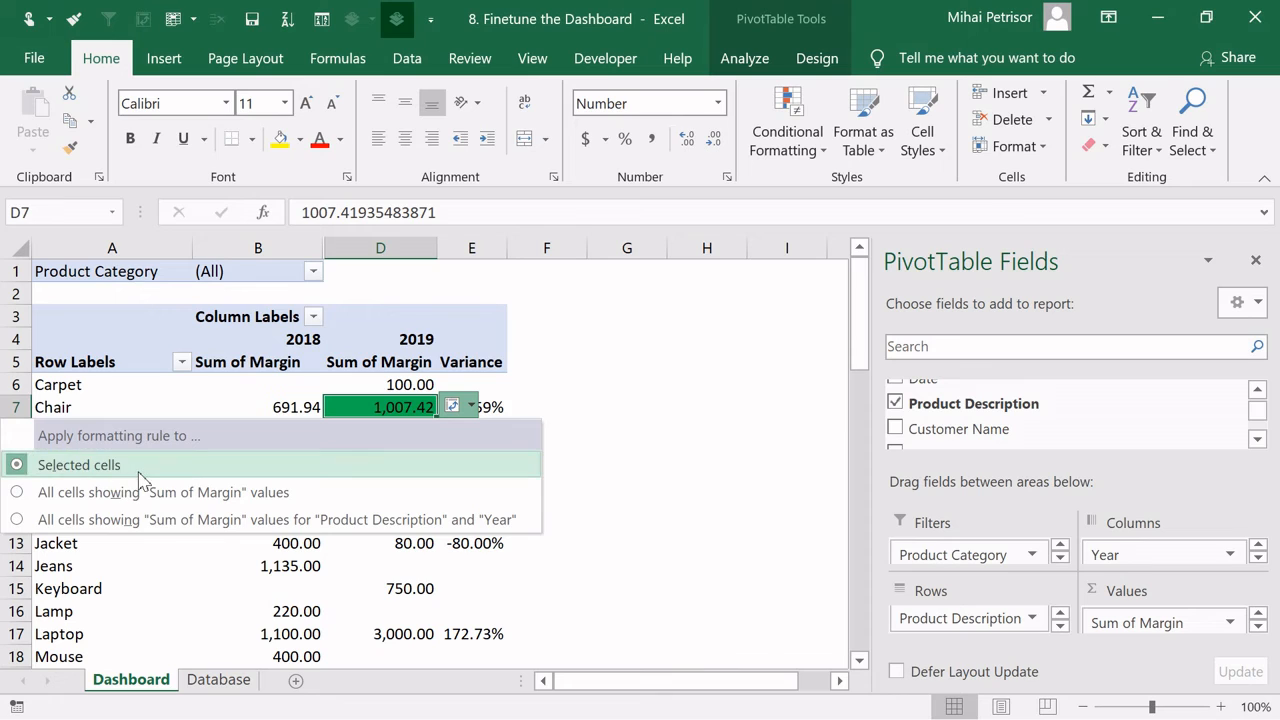
pyautogui.click(18, 493)
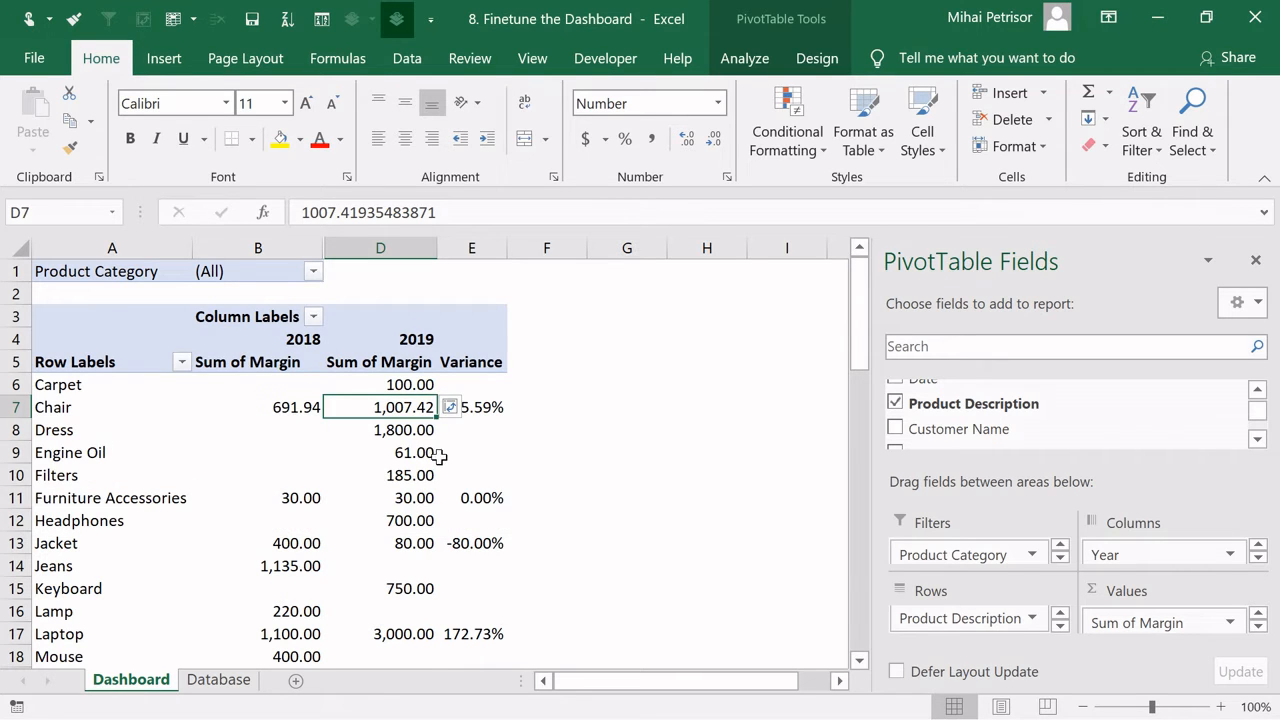
pyautogui.scroll(-8, 440, 456)
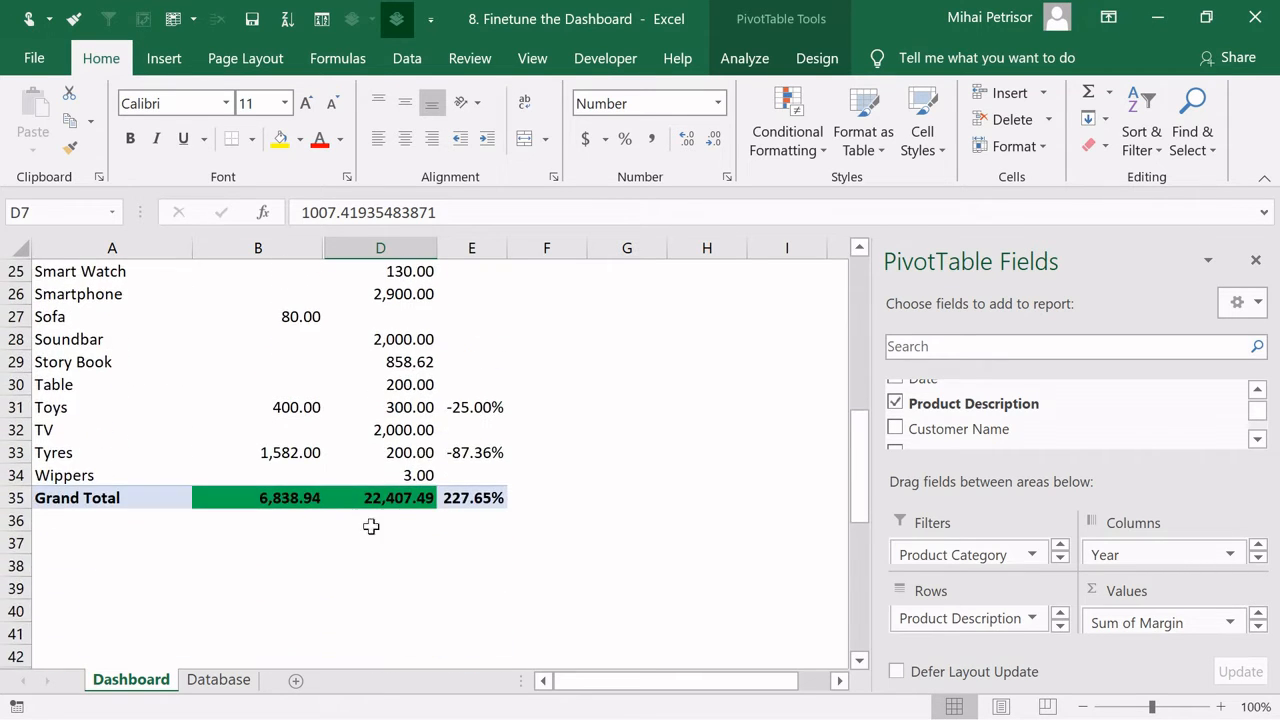
pyautogui.scroll(2, 404, 477)
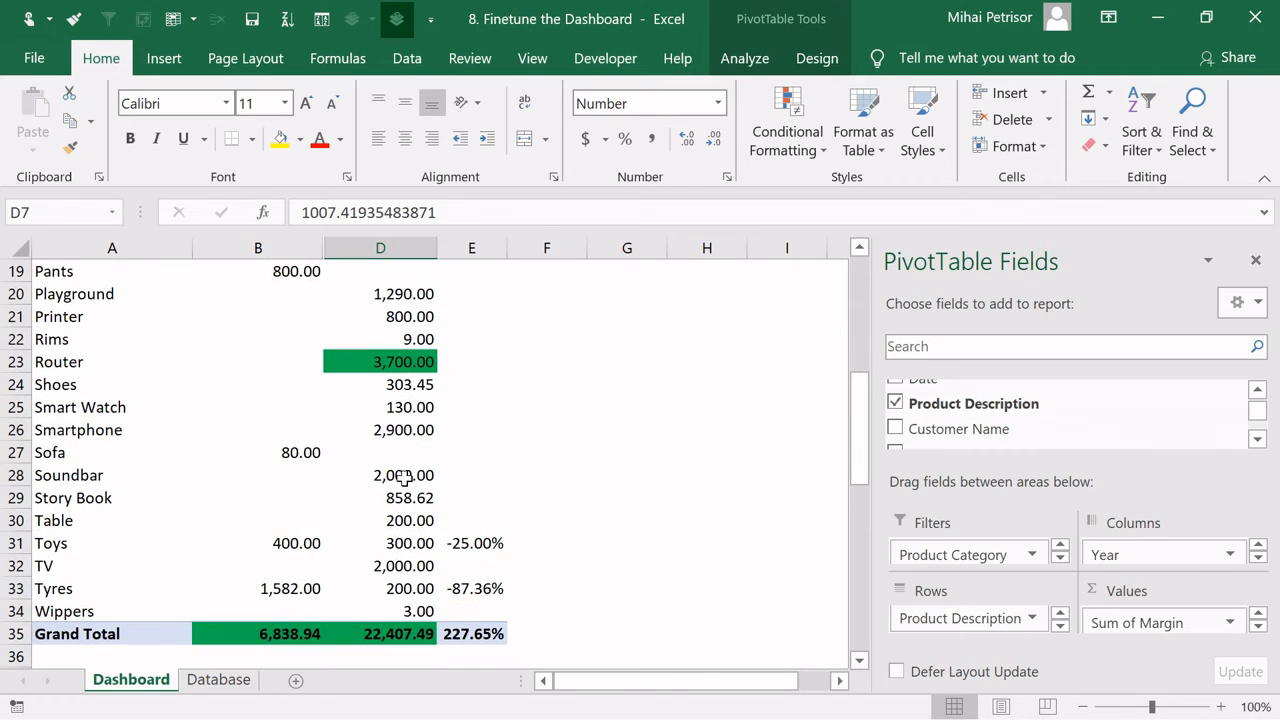
# Apply the top 3 margin rule to all cells showing "Sum of Margin" values for "Product Description" and "Year"
pyautogui.scroll(-1, 400, 480)
pyautogui.scroll(3, 384, 485)
pyautogui.scroll(4, 385, 484)
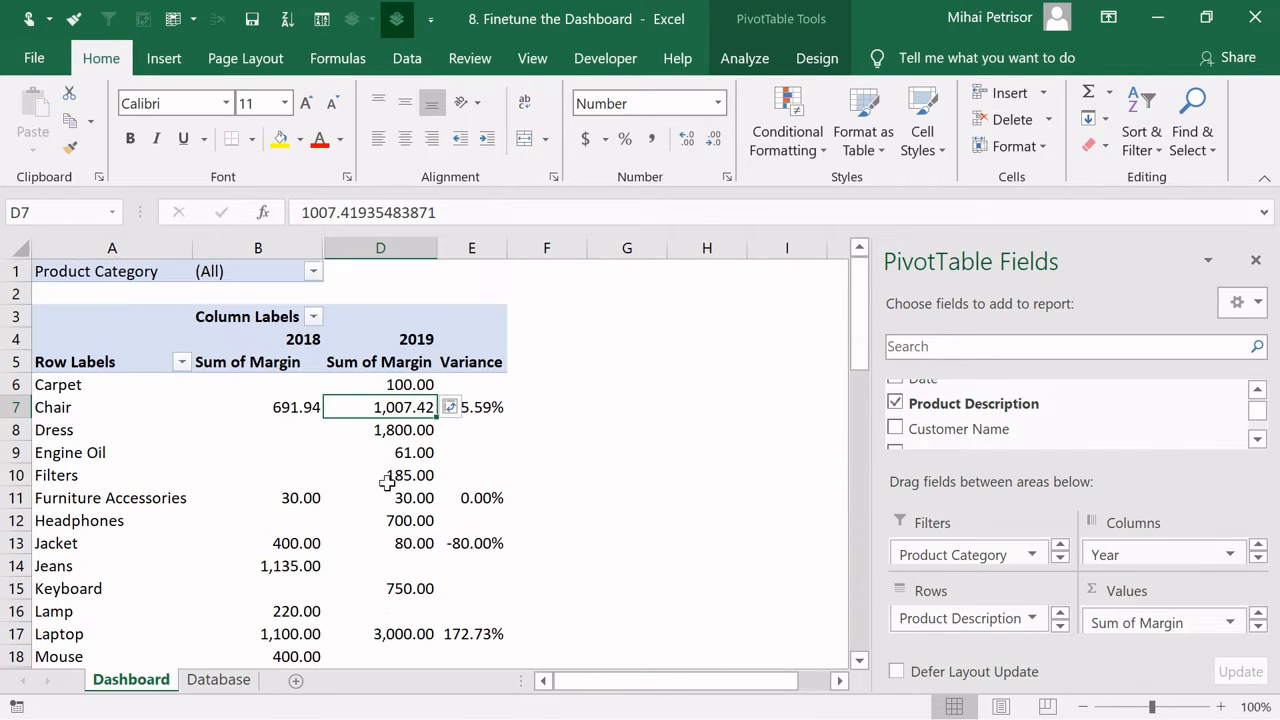
pyautogui.click(455, 407)
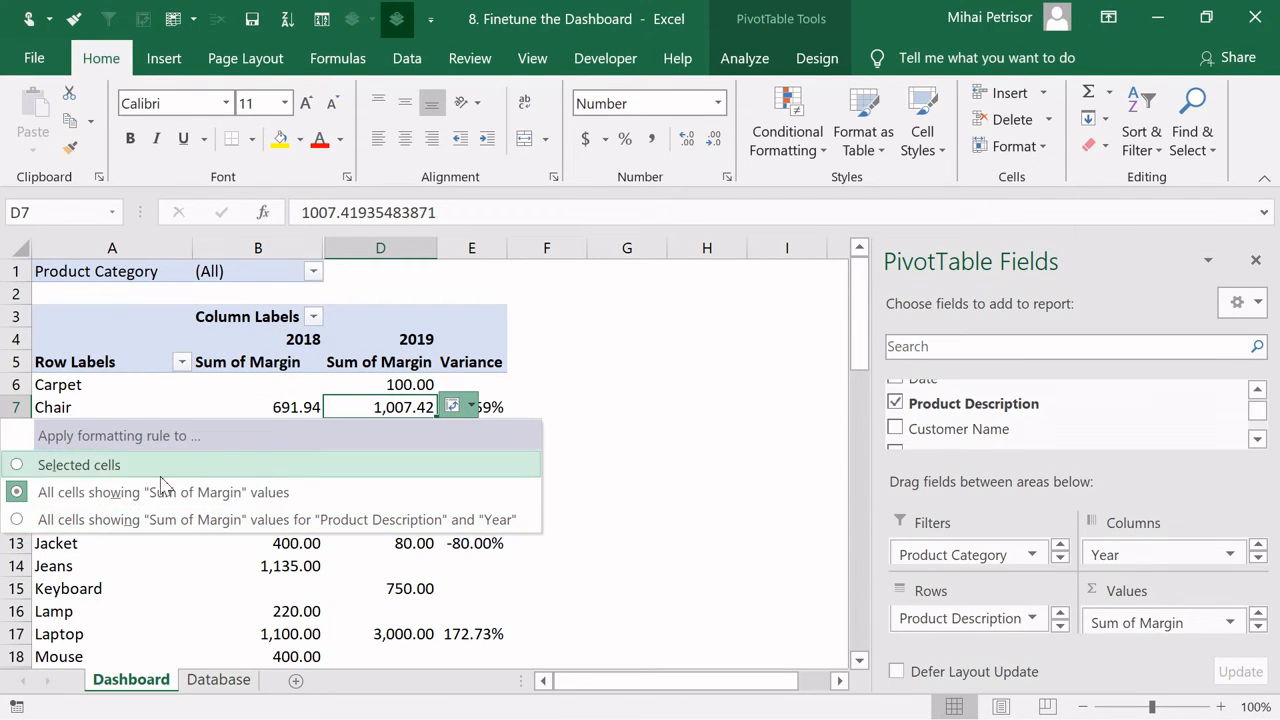
pyautogui.click(480, 519)
pyautogui.click(599, 477)
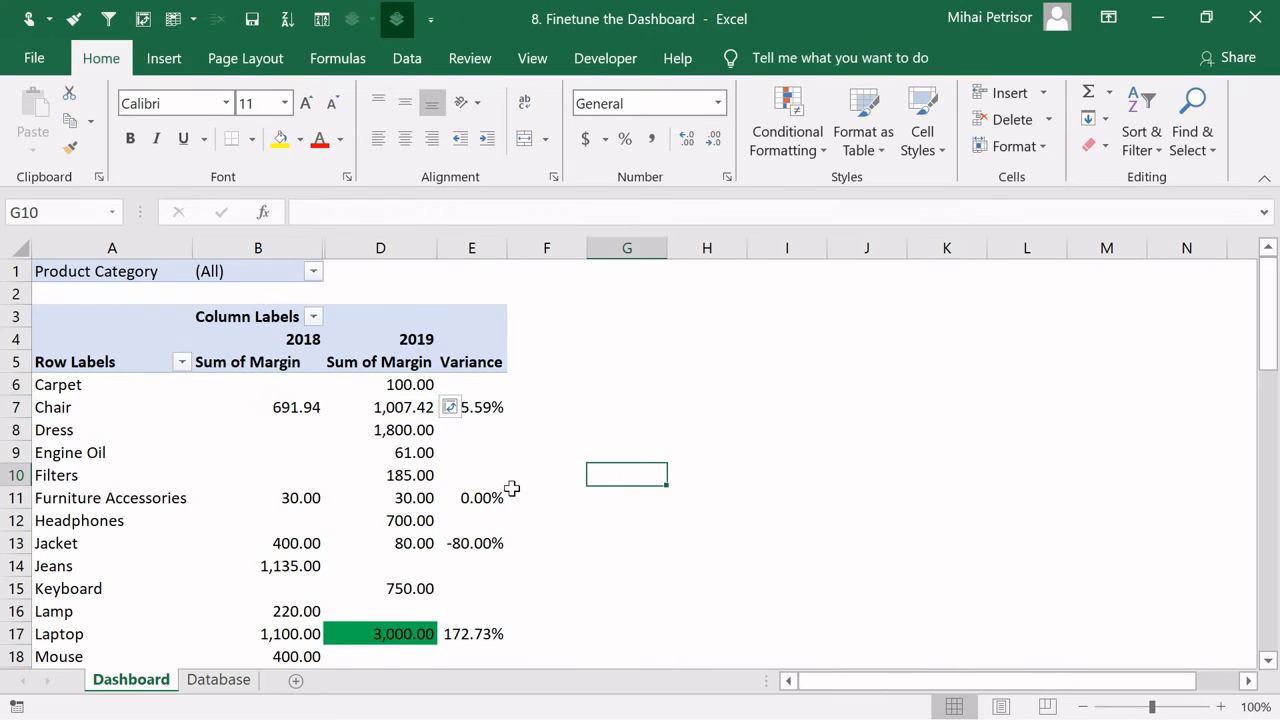
# Check the top 3 highlighting in the Sum of Margin columns from the first product down to the Grand Total row
pyautogui.scroll(-6, 415, 497)
pyautogui.scroll(-2, 415, 497)
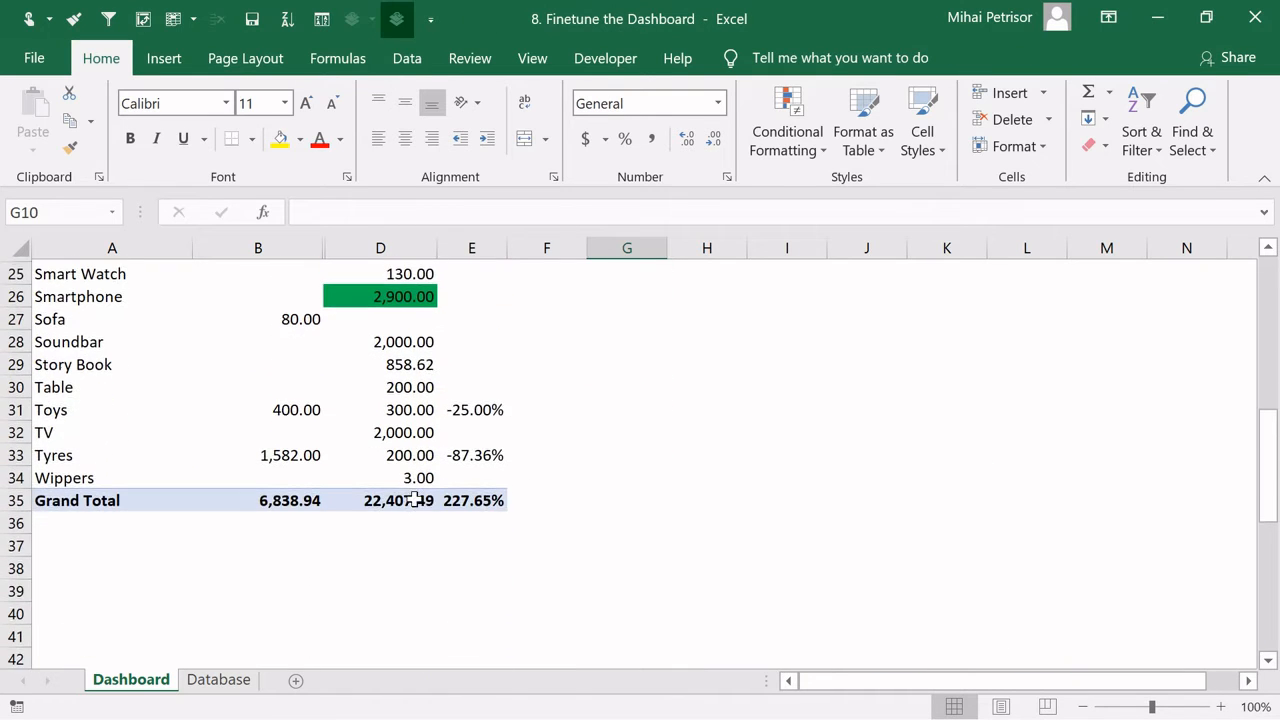
pyautogui.scroll(2, 385, 505)
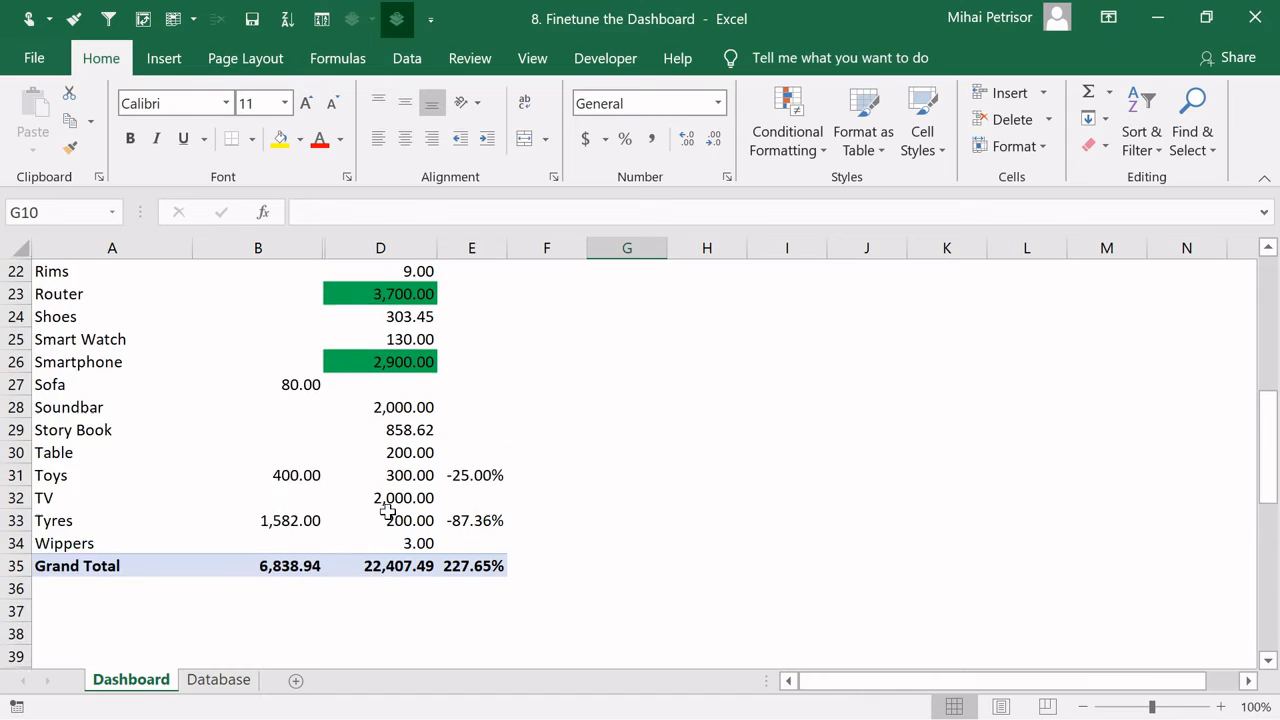
pyautogui.scroll(-1, 389, 503)
pyautogui.scroll(1, 388, 513)
pyautogui.scroll(4, 390, 505)
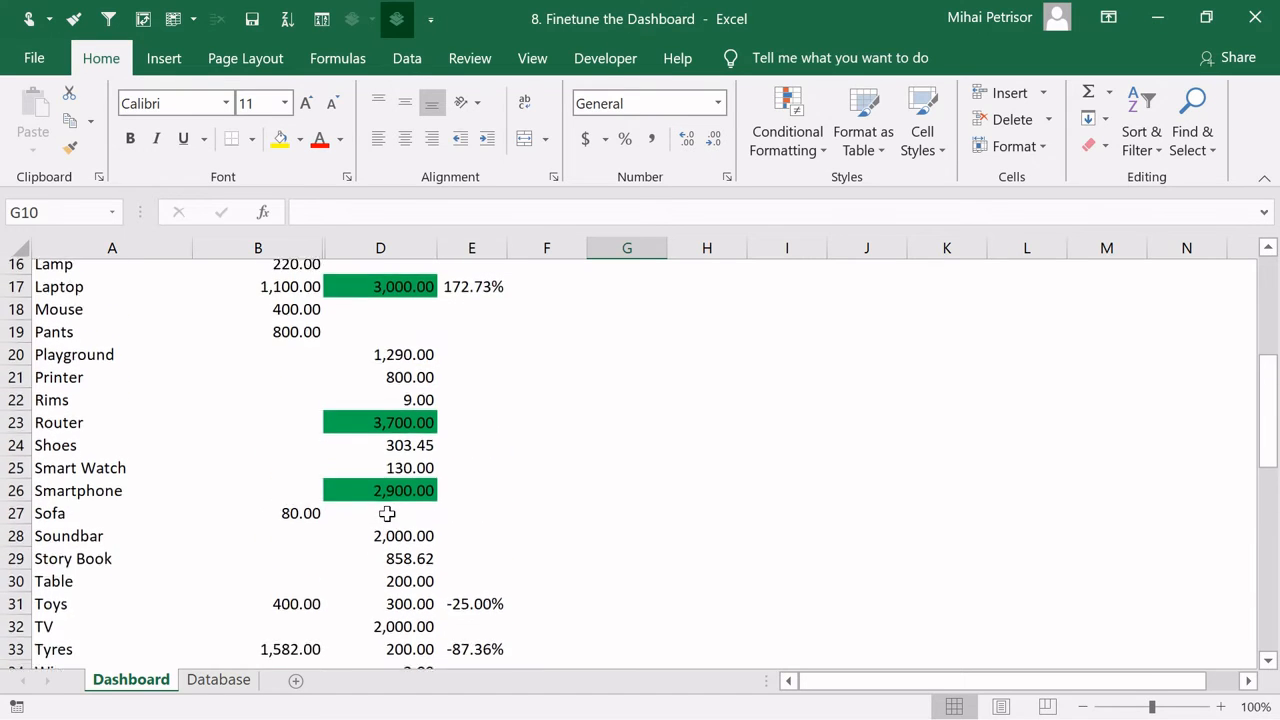
pyautogui.scroll(3, 396, 498)
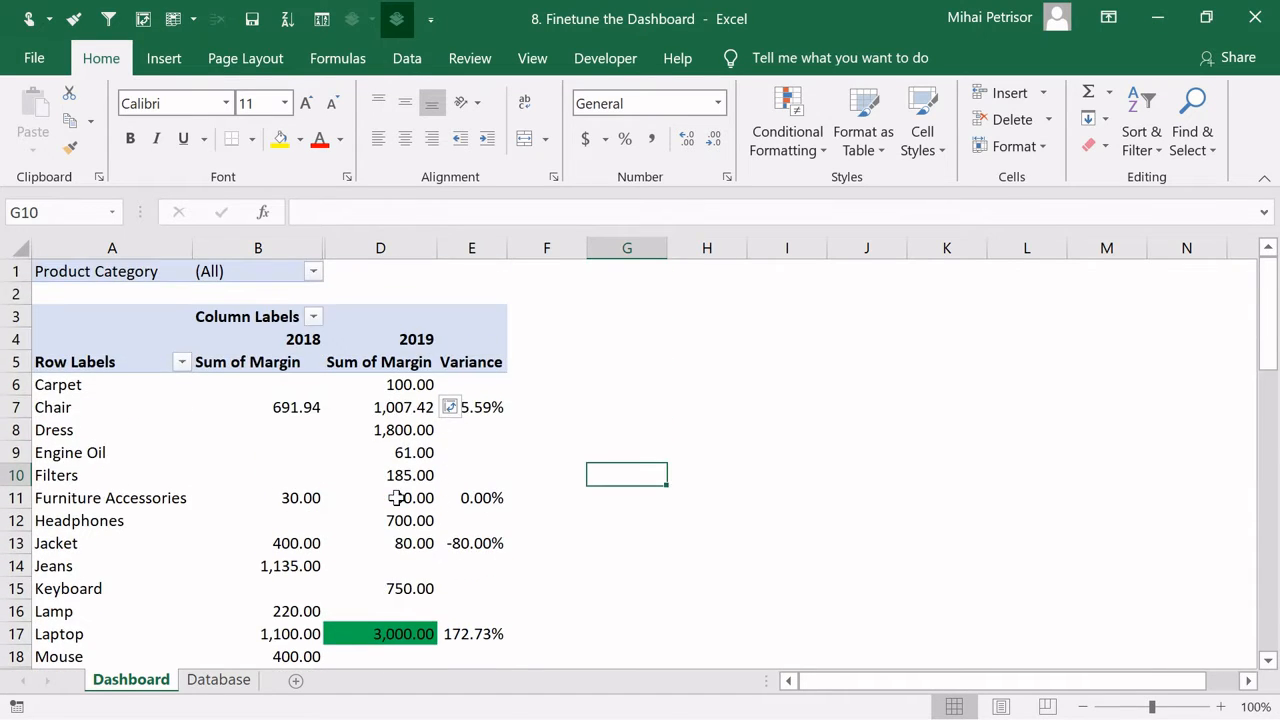
# Inspect the highlighted 2019 margins of Laptop, Router and Smartphone and compare them with the other products
pyautogui.scroll(-4, 396, 498)
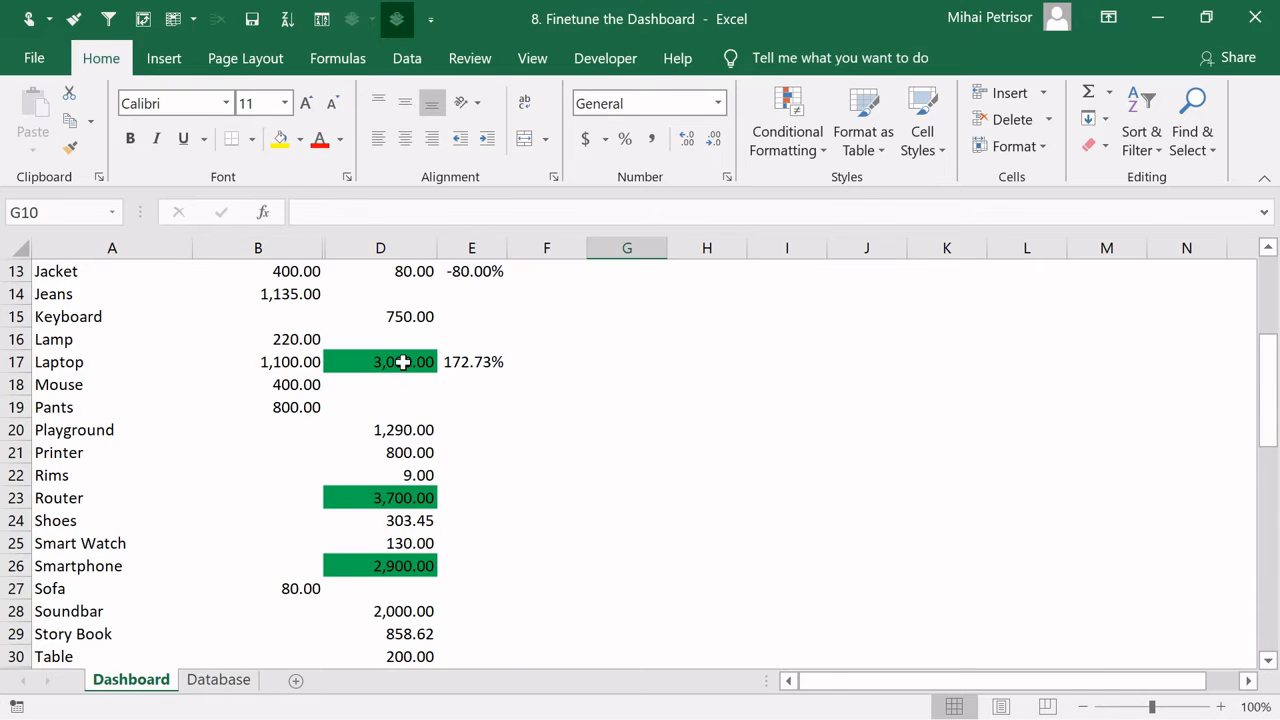
pyautogui.click(402, 362)
pyautogui.click(399, 494)
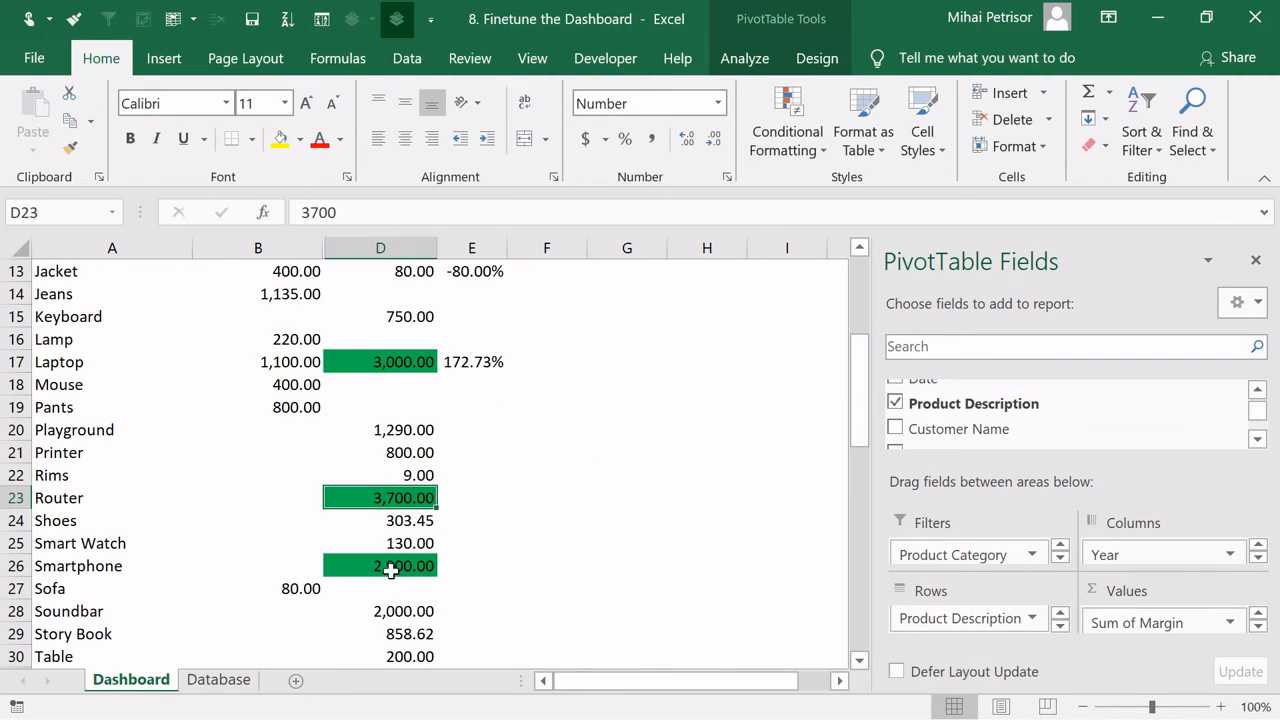
pyautogui.click(392, 567)
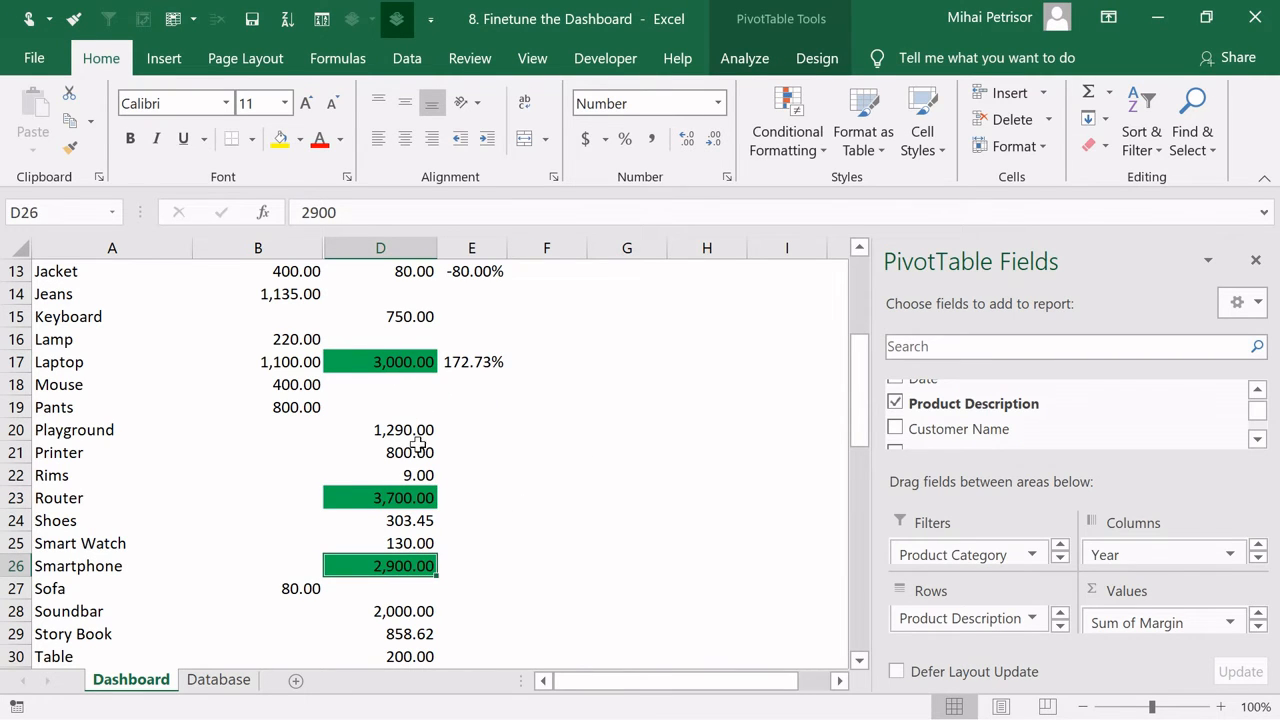
pyautogui.scroll(-3, 428, 494)
pyautogui.scroll(4, 428, 494)
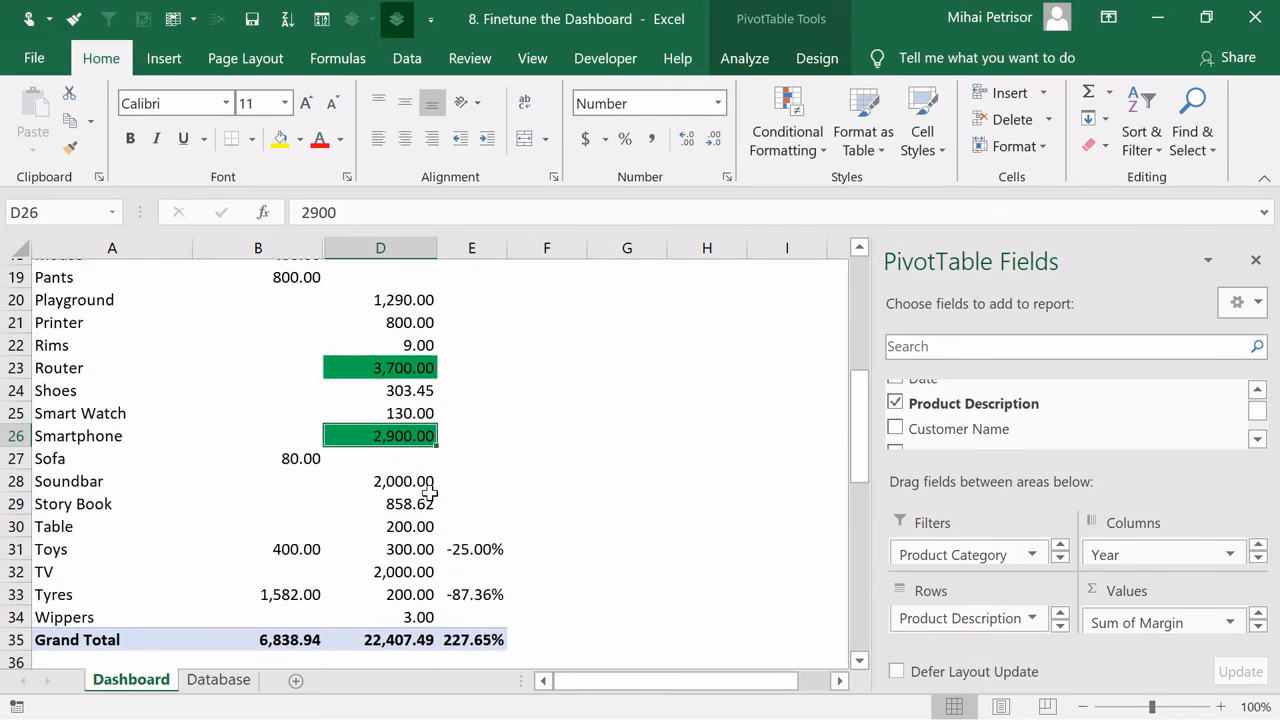
pyautogui.scroll(4, 428, 494)
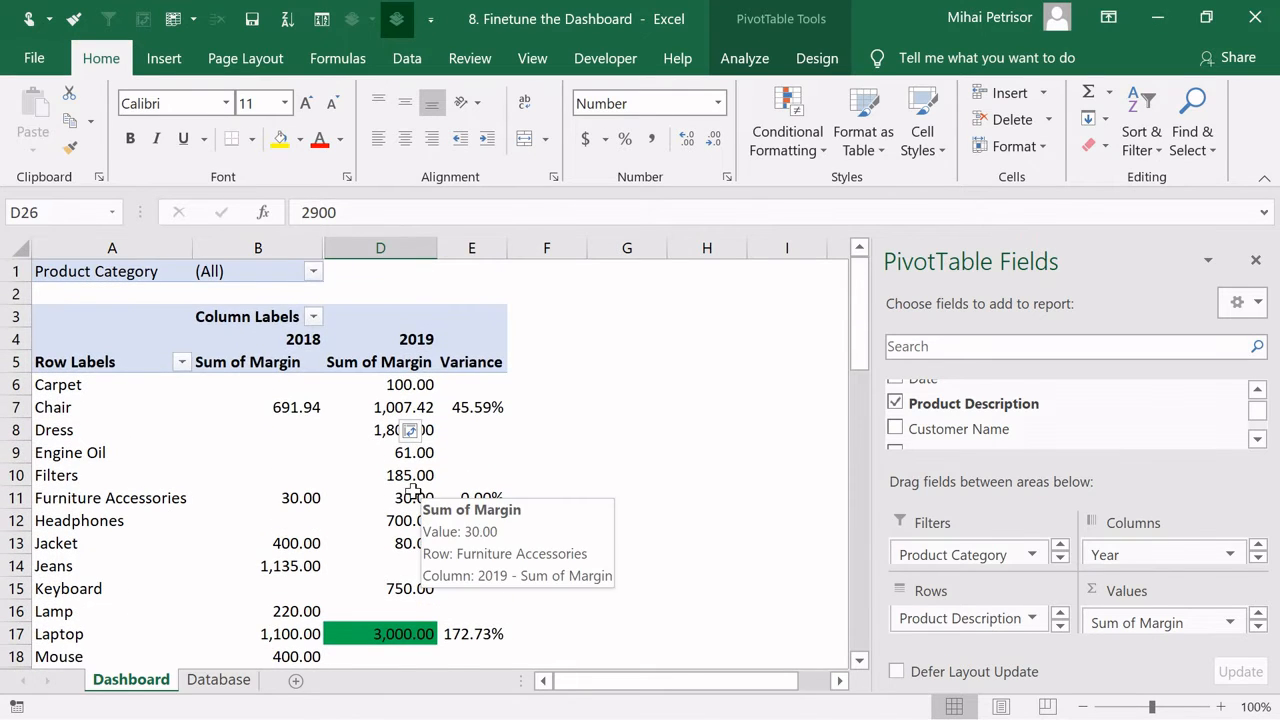
pyautogui.scroll(-3, 412, 491)
pyautogui.scroll(3, 412, 491)
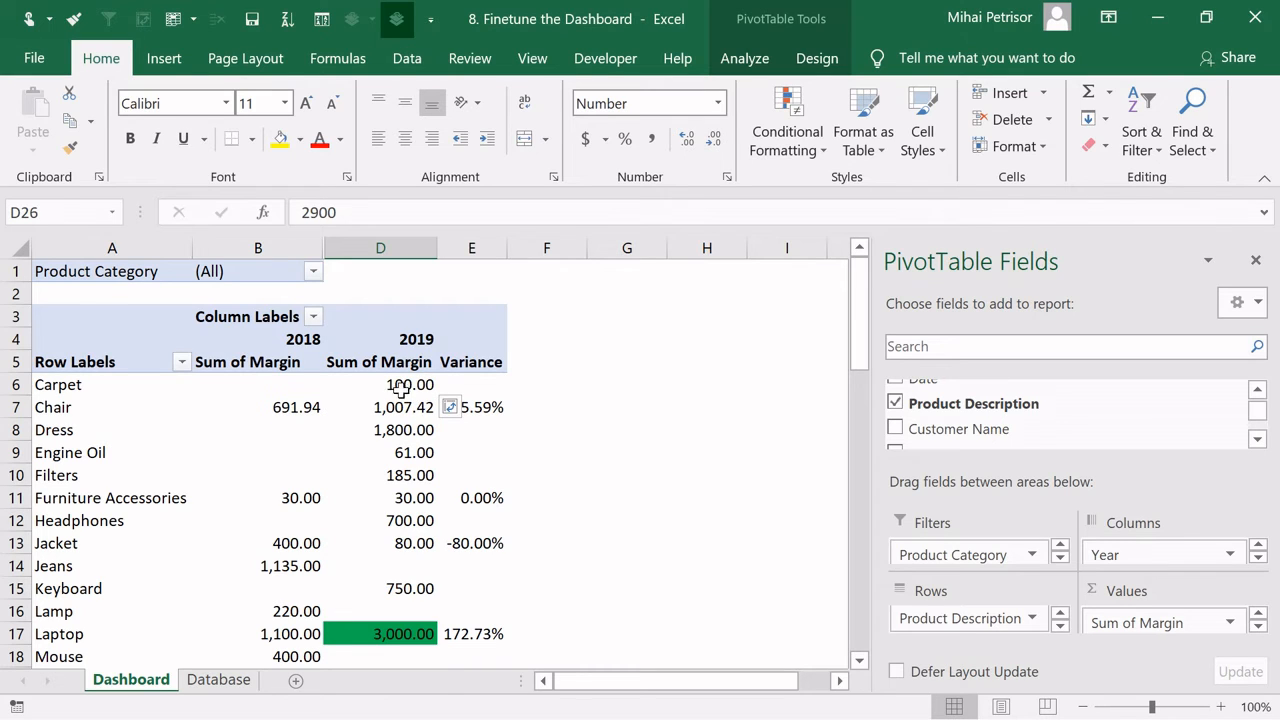
# Add a Top 10 Items rule to Chair's variance in E7, ranking the top 3 with Green Fill with Dark Green Text
pyautogui.click(484, 409)
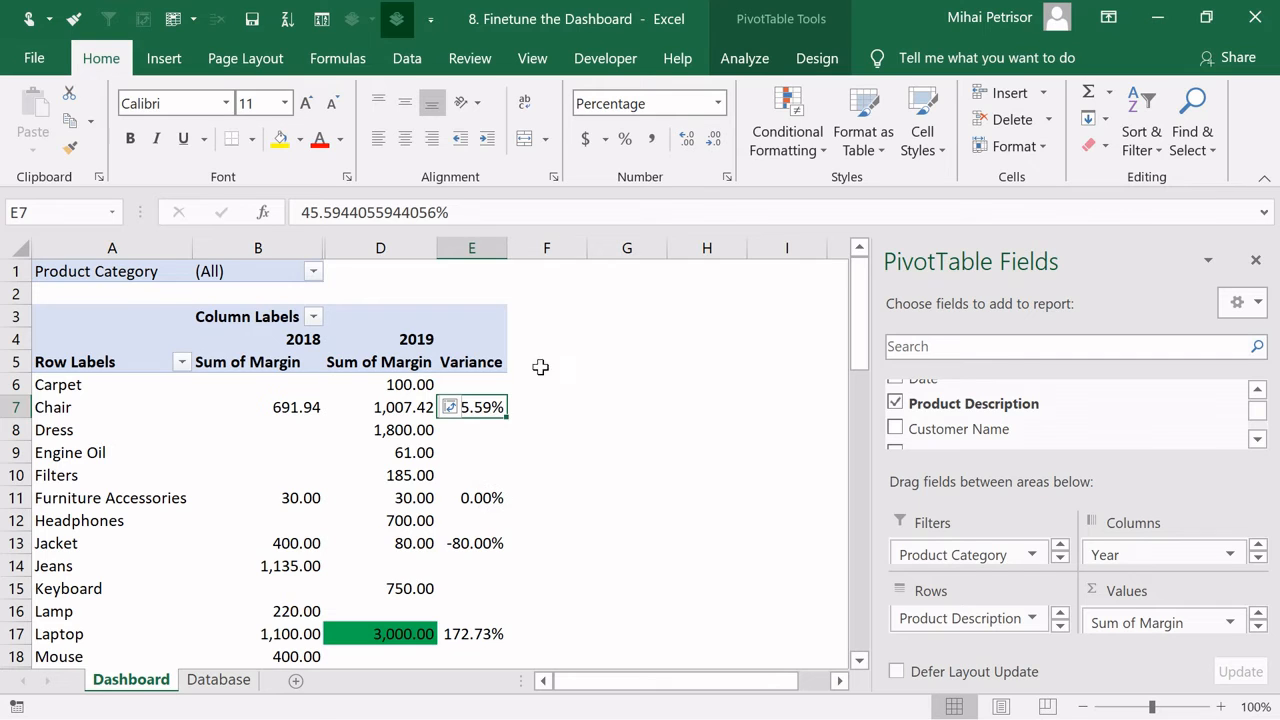
pyautogui.click(788, 140)
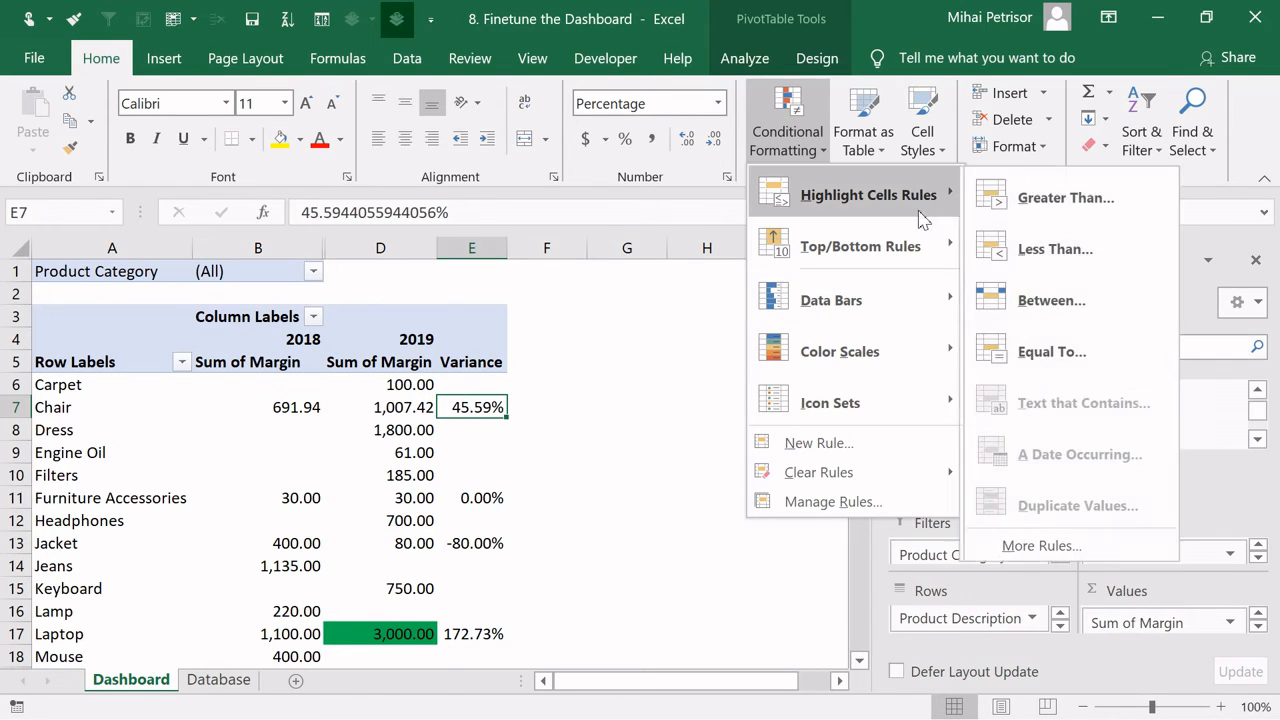
pyautogui.moveTo(945, 246)
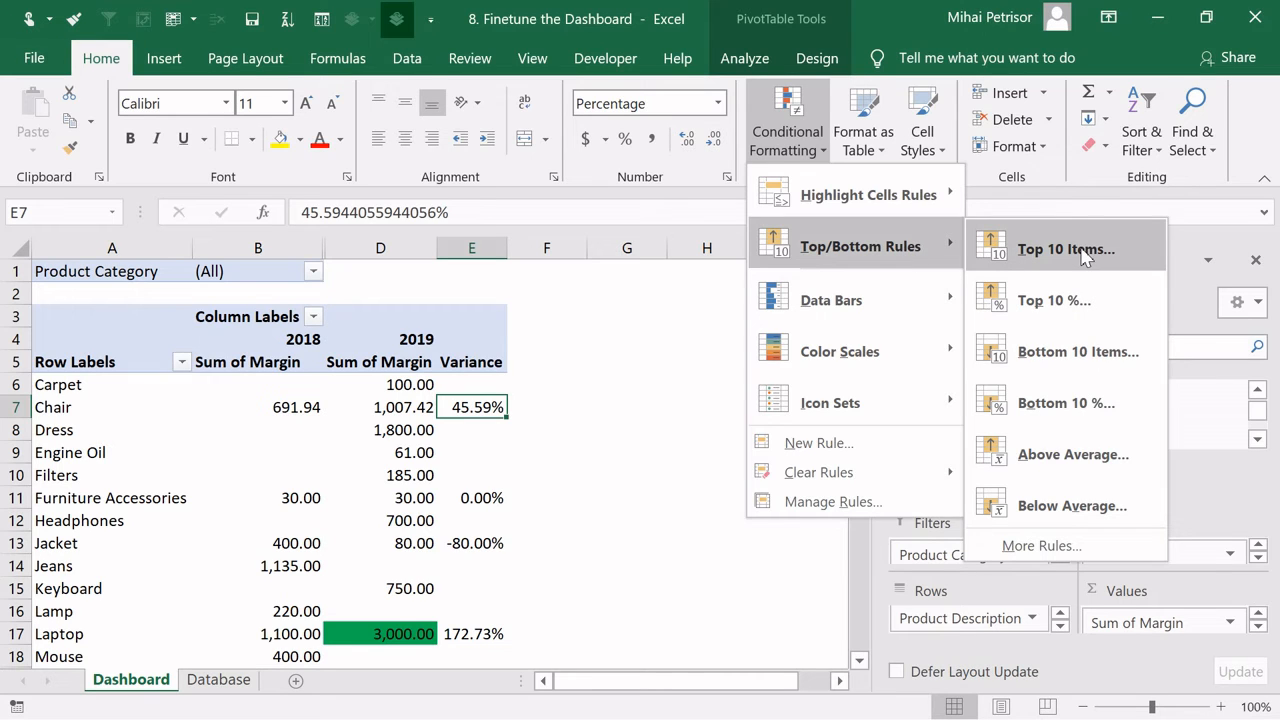
pyautogui.click(1085, 257)
pyautogui.moveTo(296, 489); pyautogui.dragTo(252, 486)
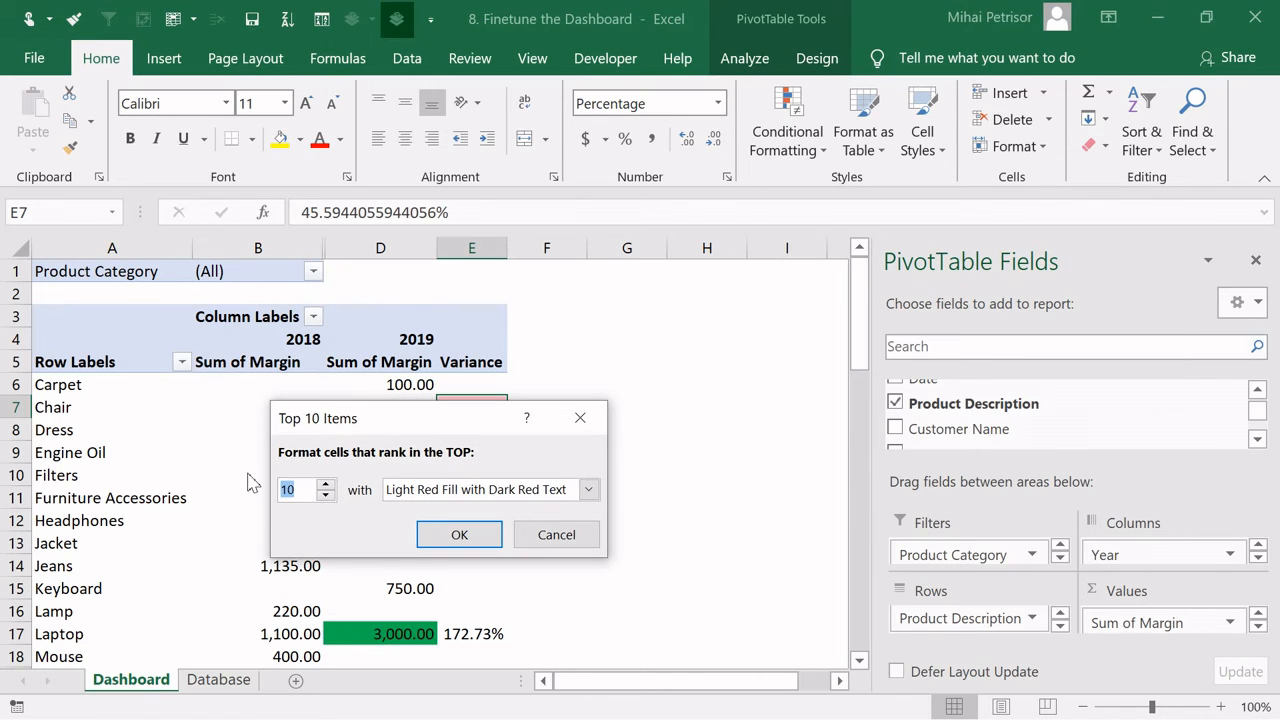
pyautogui.write('3')
pyautogui.click(587, 490)
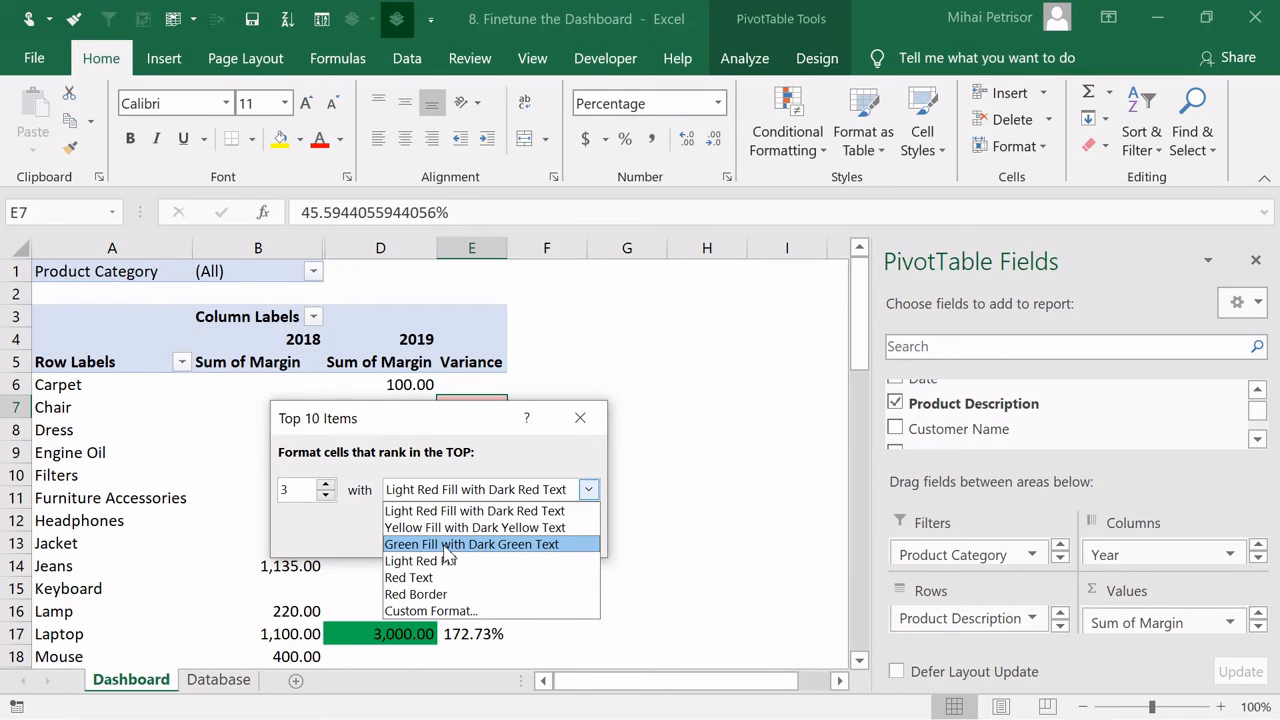
pyautogui.click(528, 549)
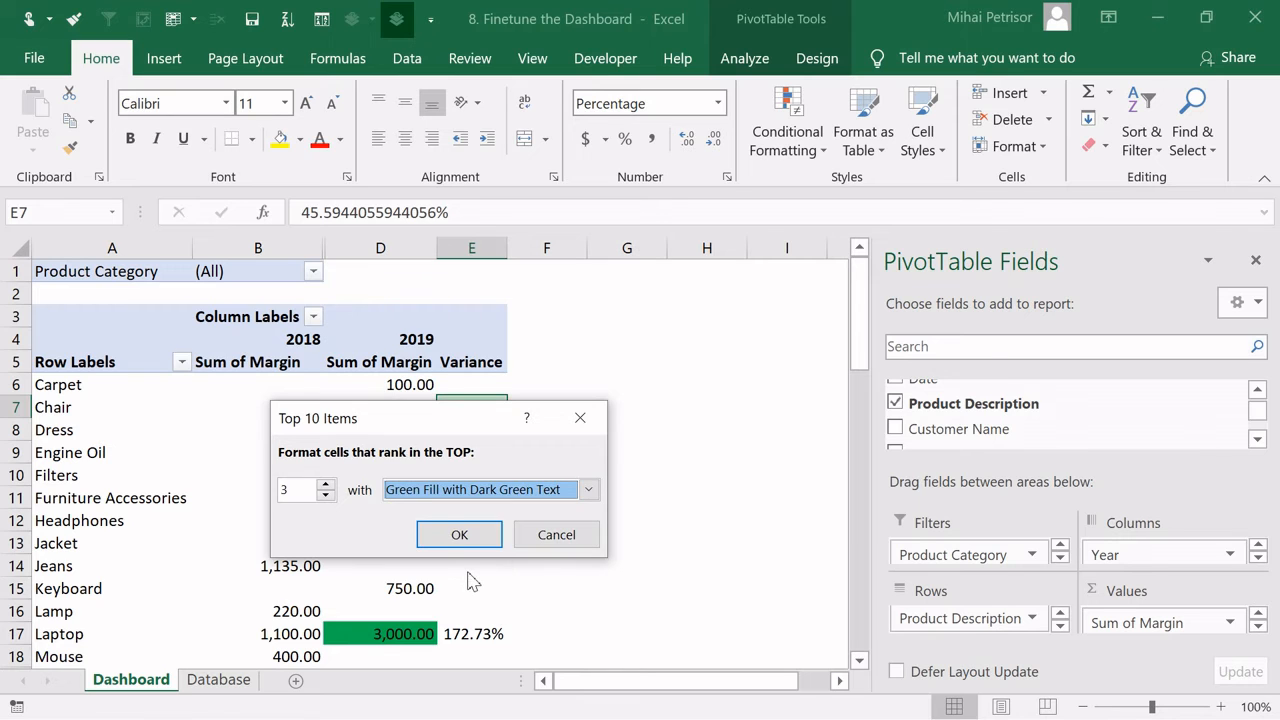
pyautogui.click(456, 532)
pyautogui.click(557, 443)
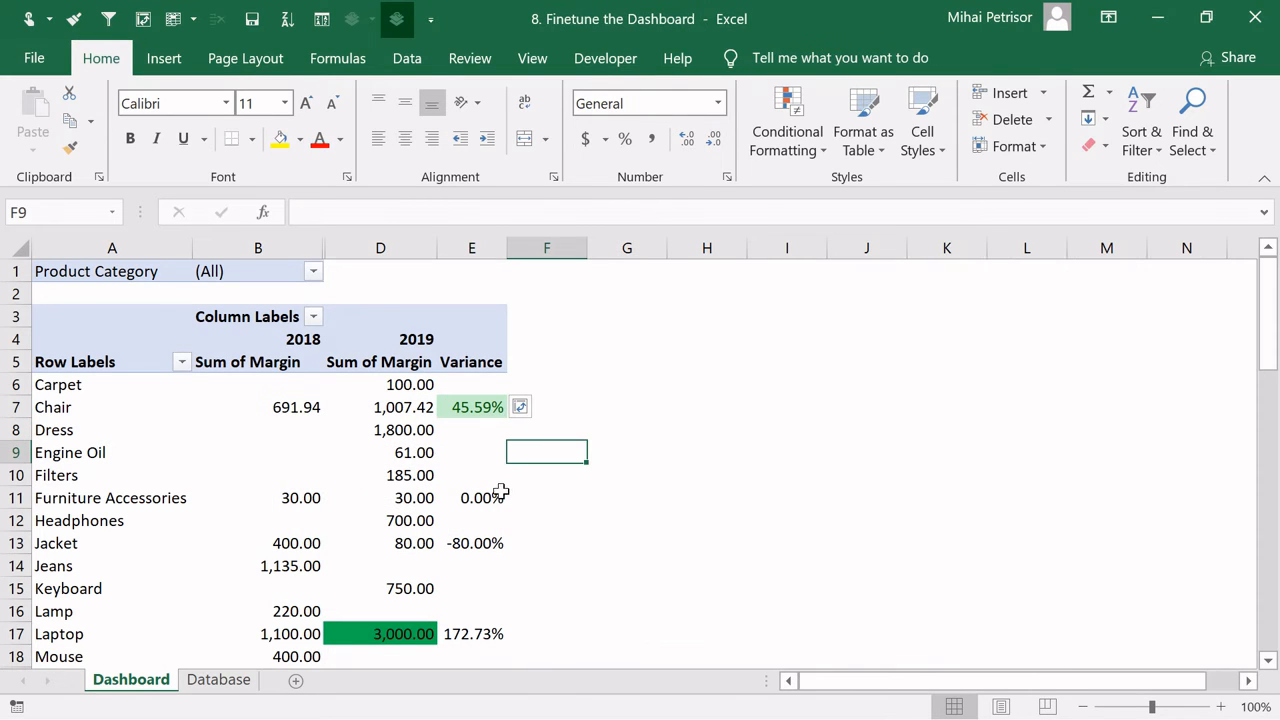
# Extend the top 3 variance rule to all cells showing "Variance" values for "Product Description" and "Year"
pyautogui.scroll(-7, 489, 447)
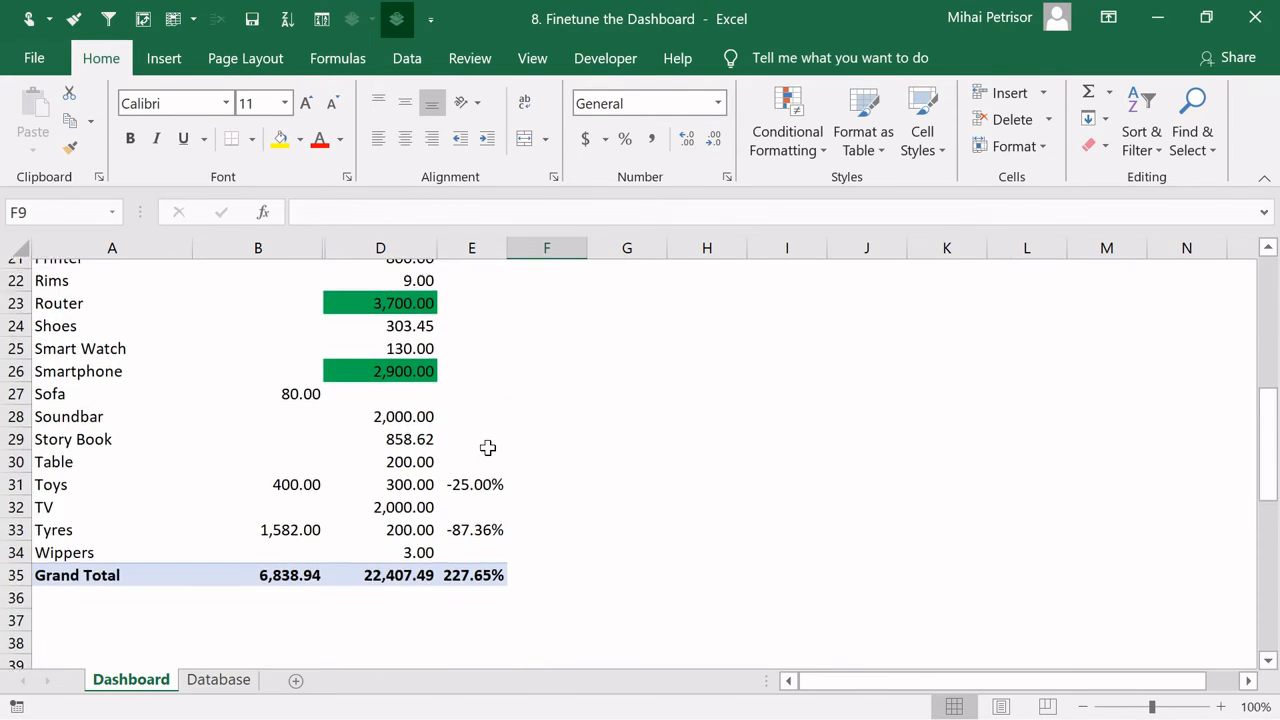
pyautogui.scroll(7, 489, 449)
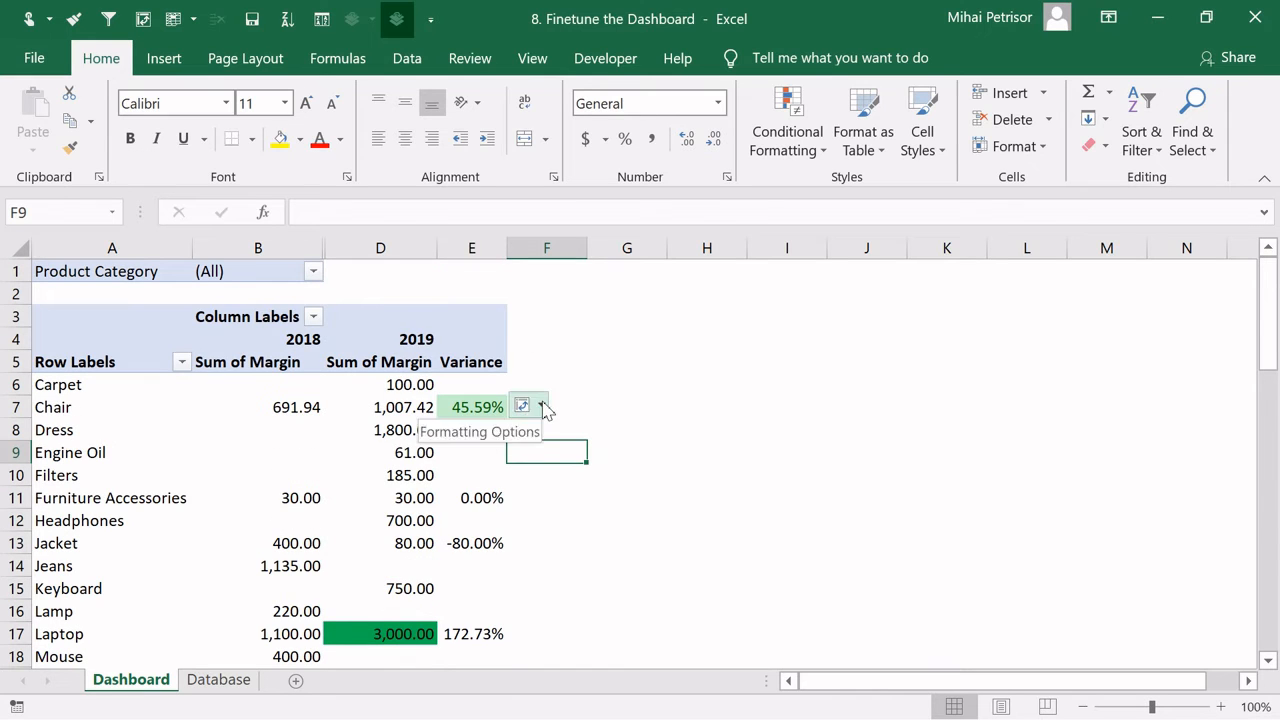
pyautogui.click(522, 406)
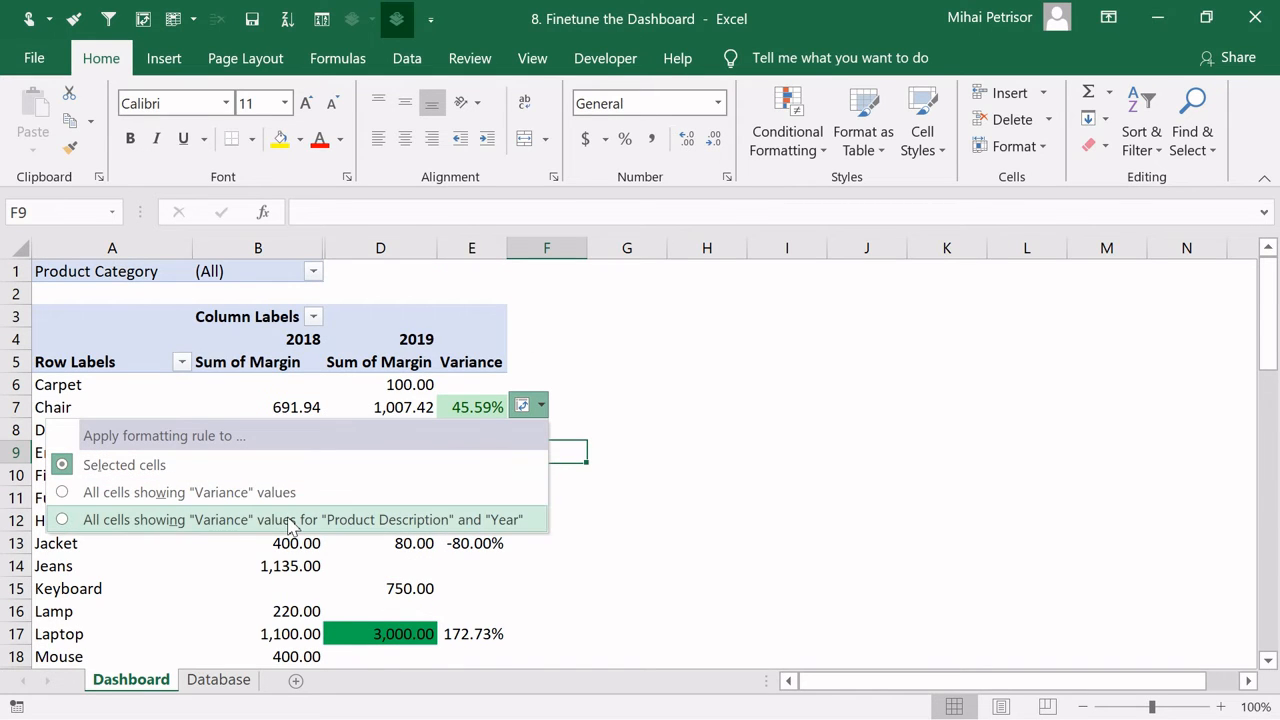
pyautogui.click(140, 520)
# Review which product rows the top 3 rule highlights in the Variance column
pyautogui.scroll(-4, 462, 466)
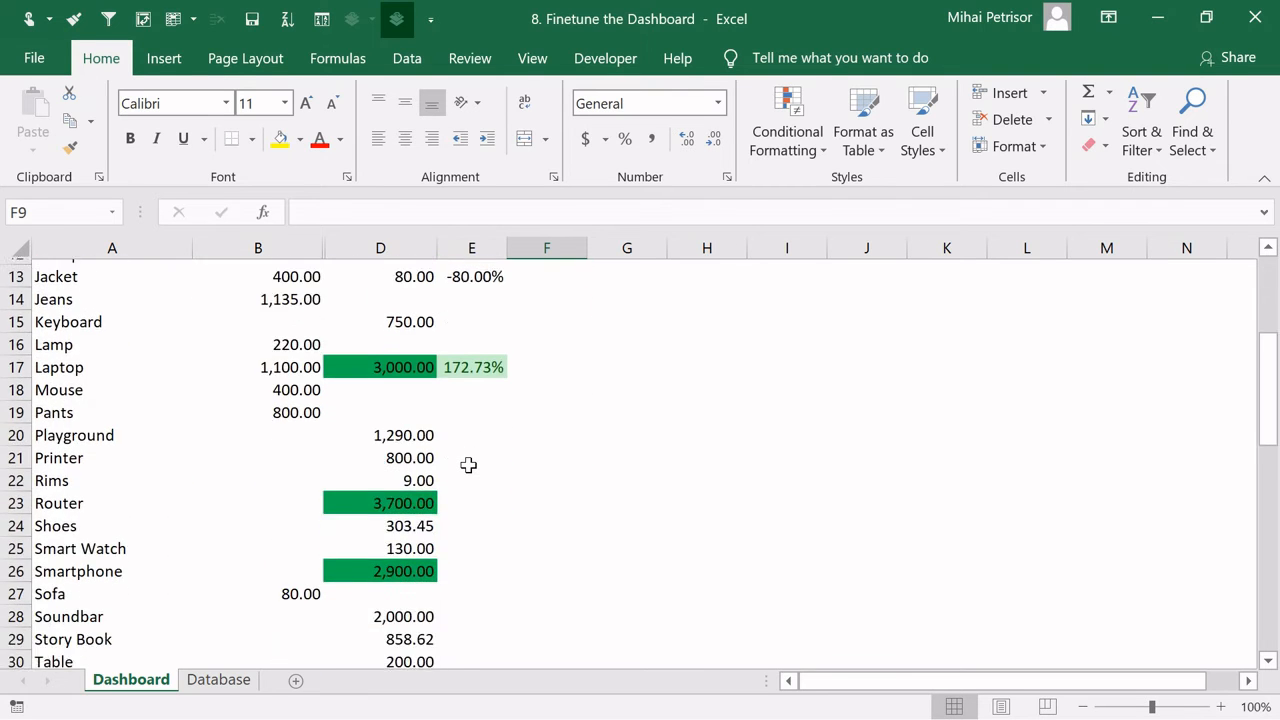
pyautogui.scroll(4, 465, 466)
pyautogui.scroll(-10, 468, 465)
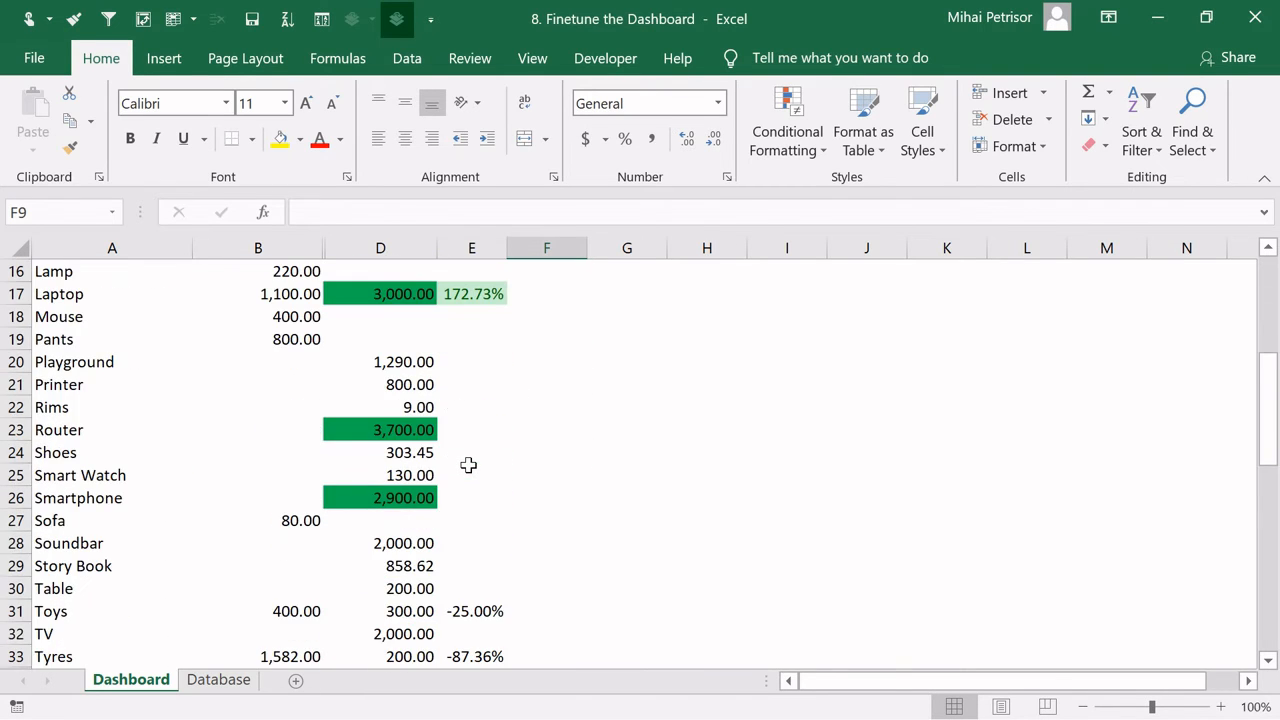
pyautogui.scroll(5, 468, 465)
pyautogui.scroll(5, 468, 465)
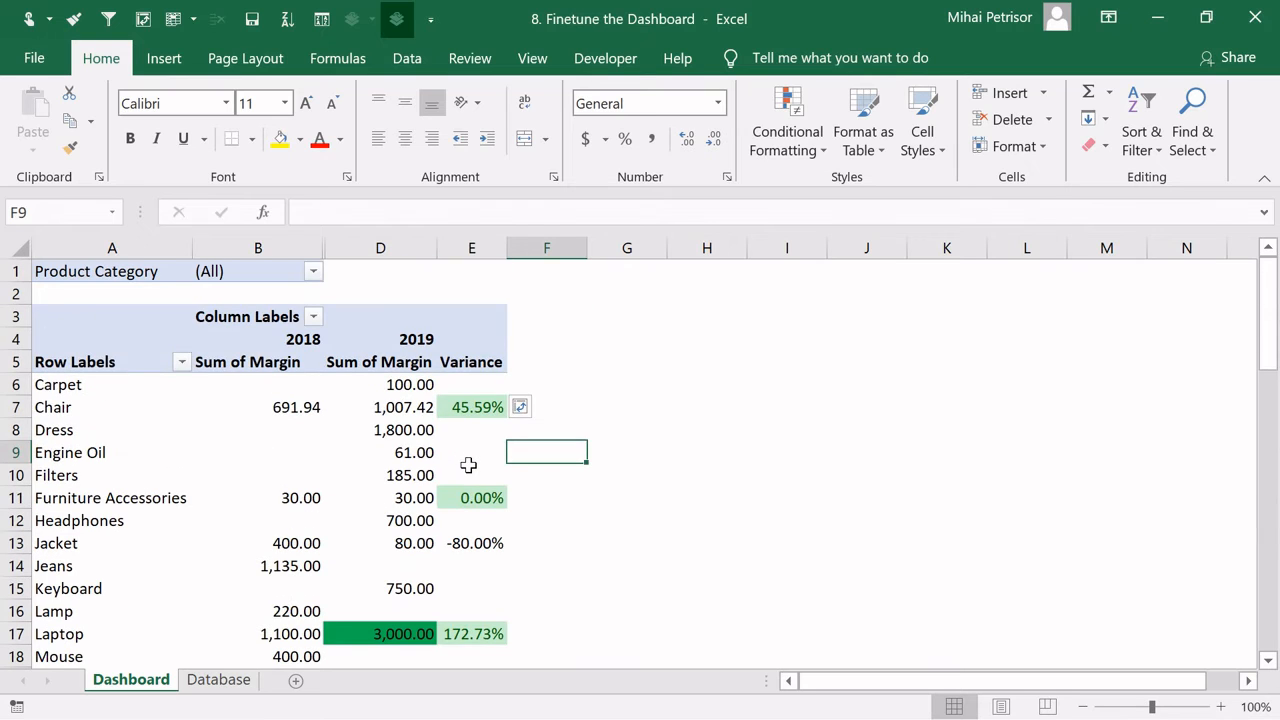
pyautogui.click(536, 546)
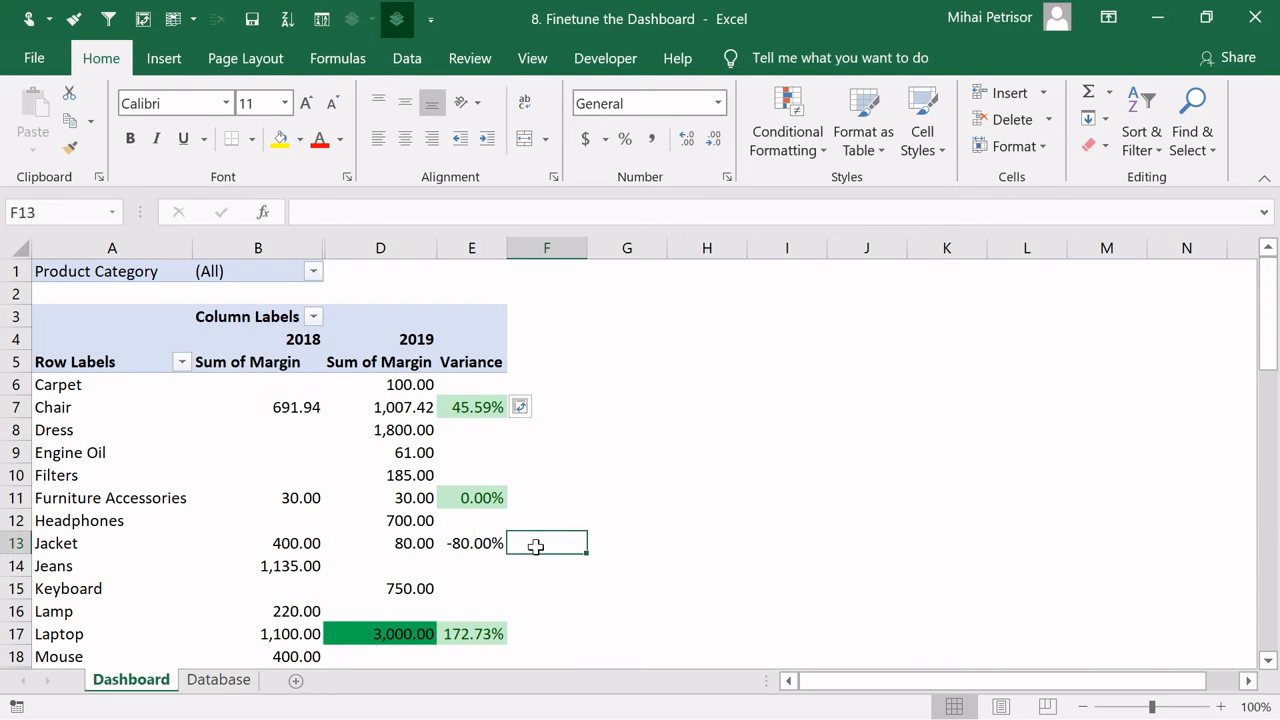
pyautogui.scroll(-1, 162, 478)
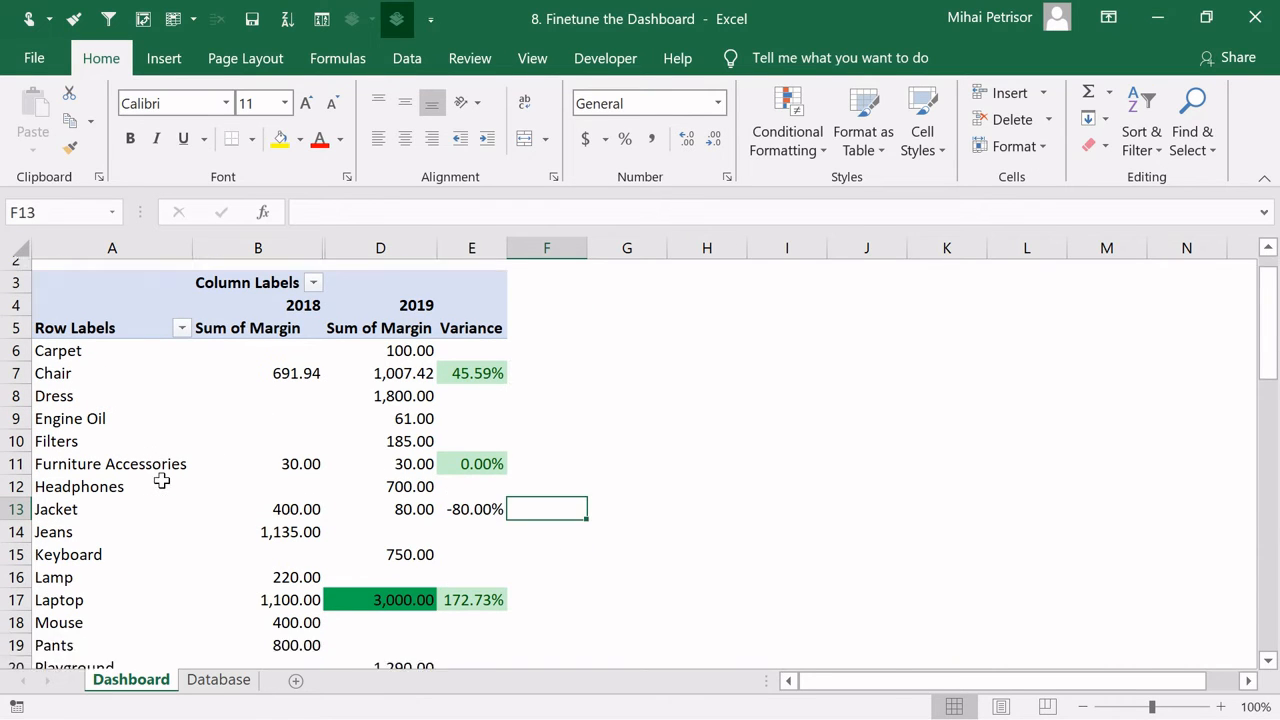
pyautogui.scroll(1, 162, 480)
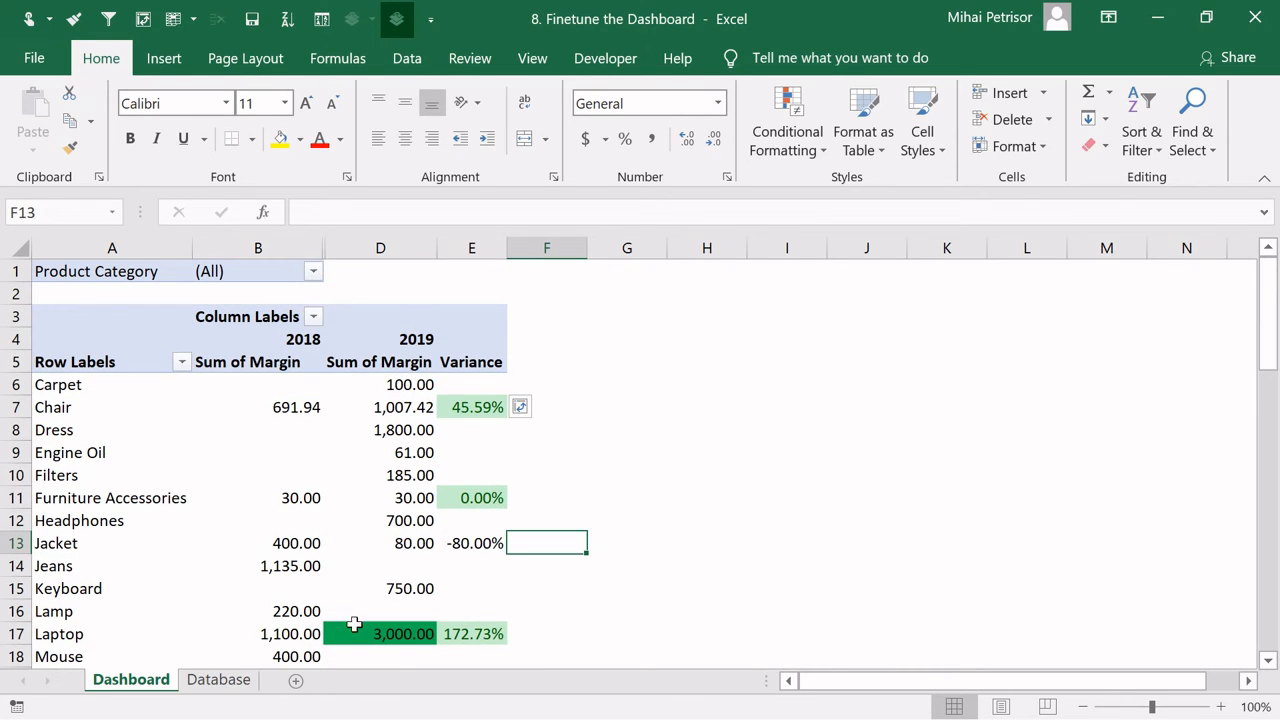
# Compare the variances of Laptop, Chair and Furniture Accessories with those of Toys and Tyres
pyautogui.click(471, 588)
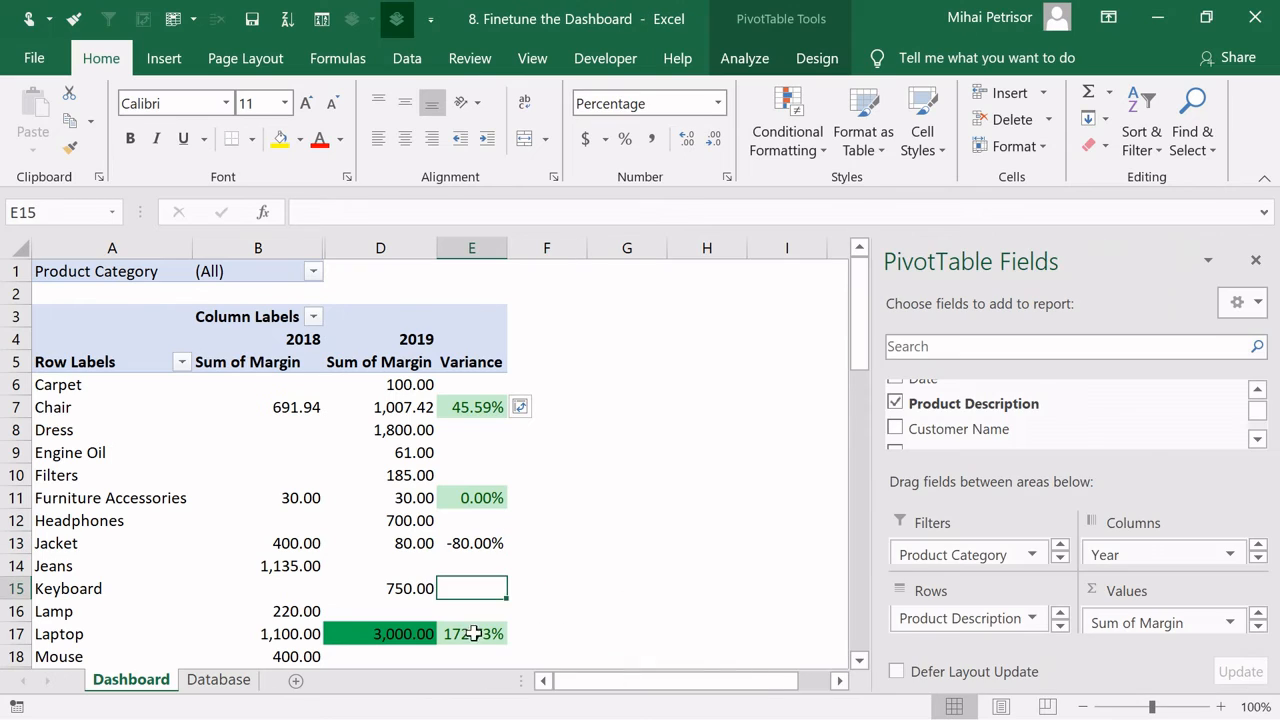
pyautogui.click(474, 633)
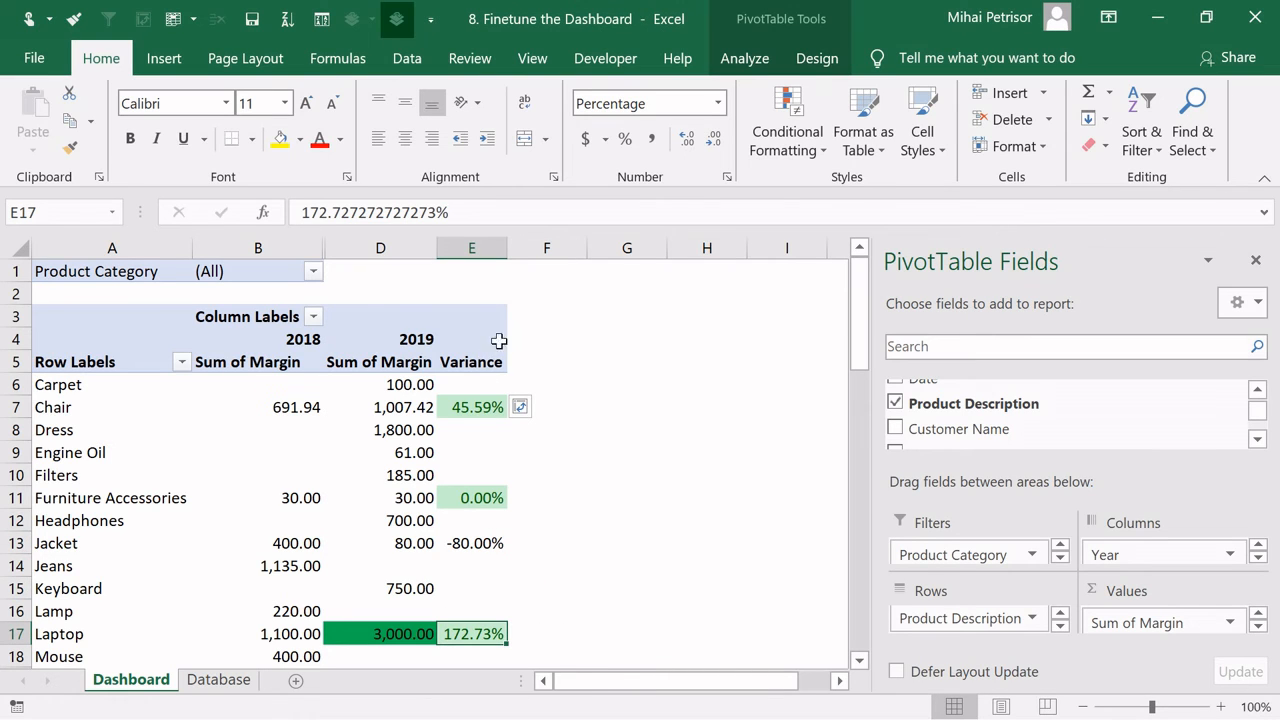
pyautogui.click(467, 409)
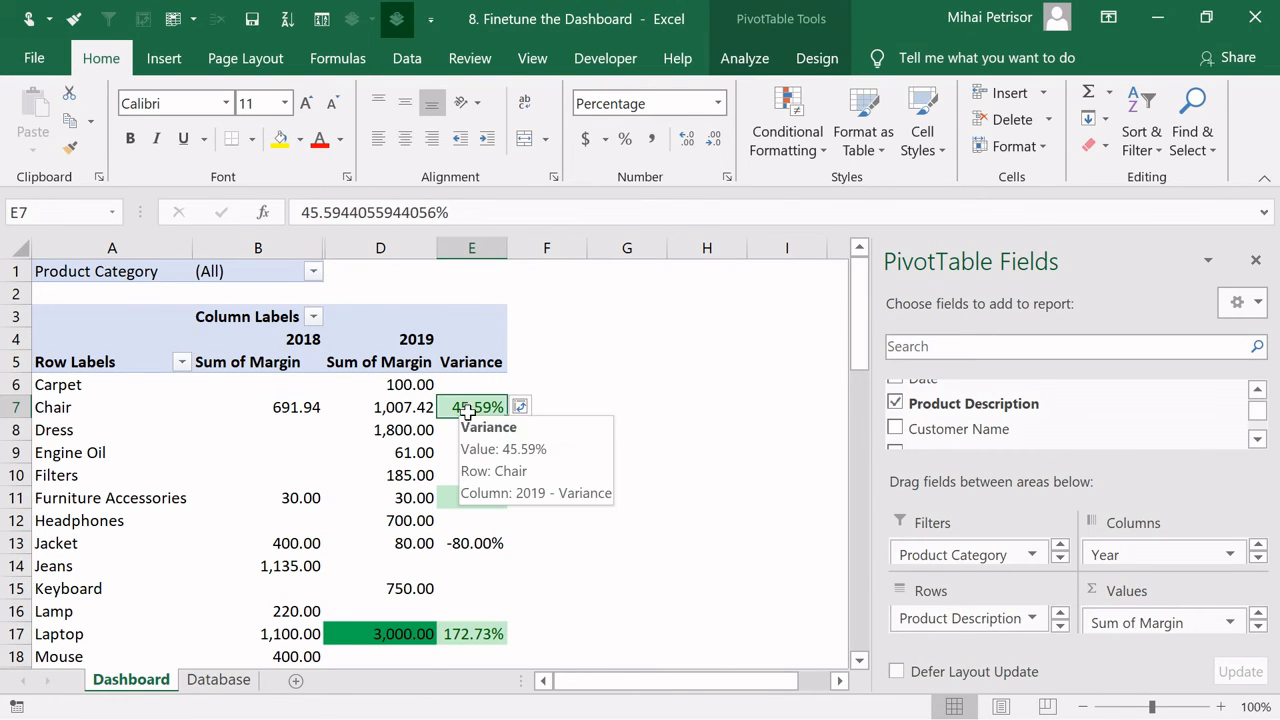
pyautogui.click(475, 497)
pyautogui.scroll(-8, 497, 520)
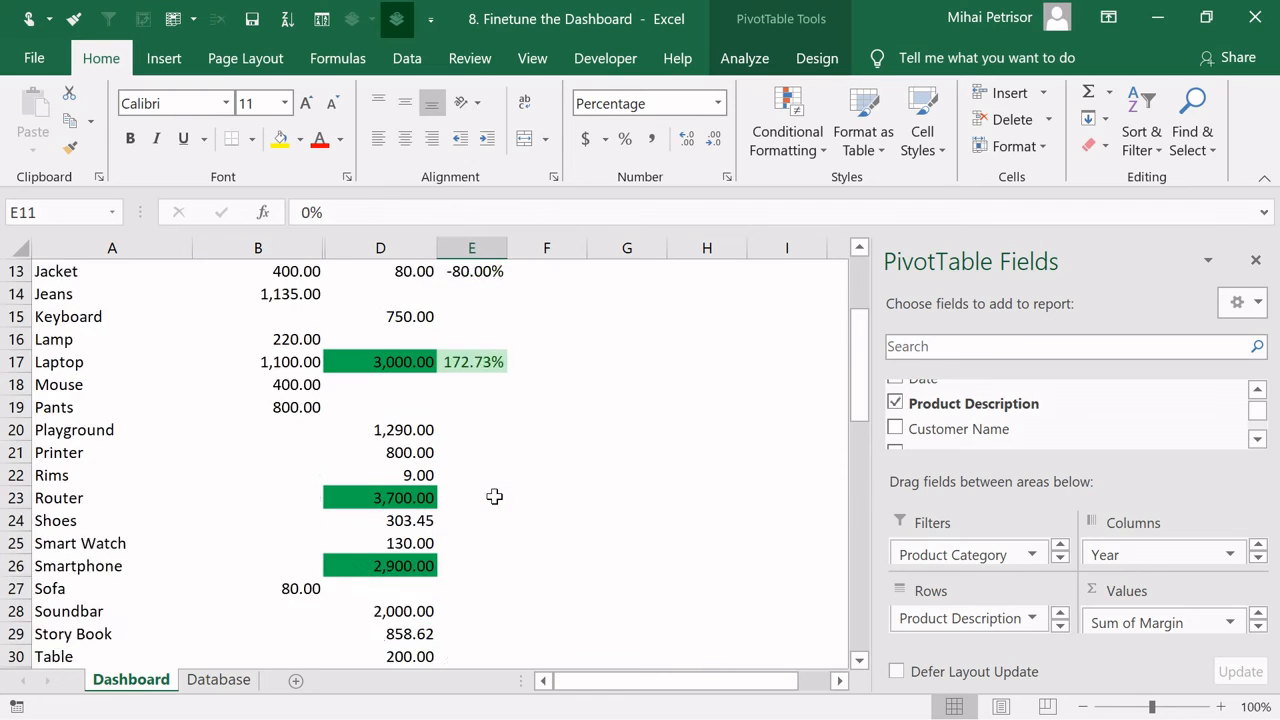
pyautogui.click(460, 410)
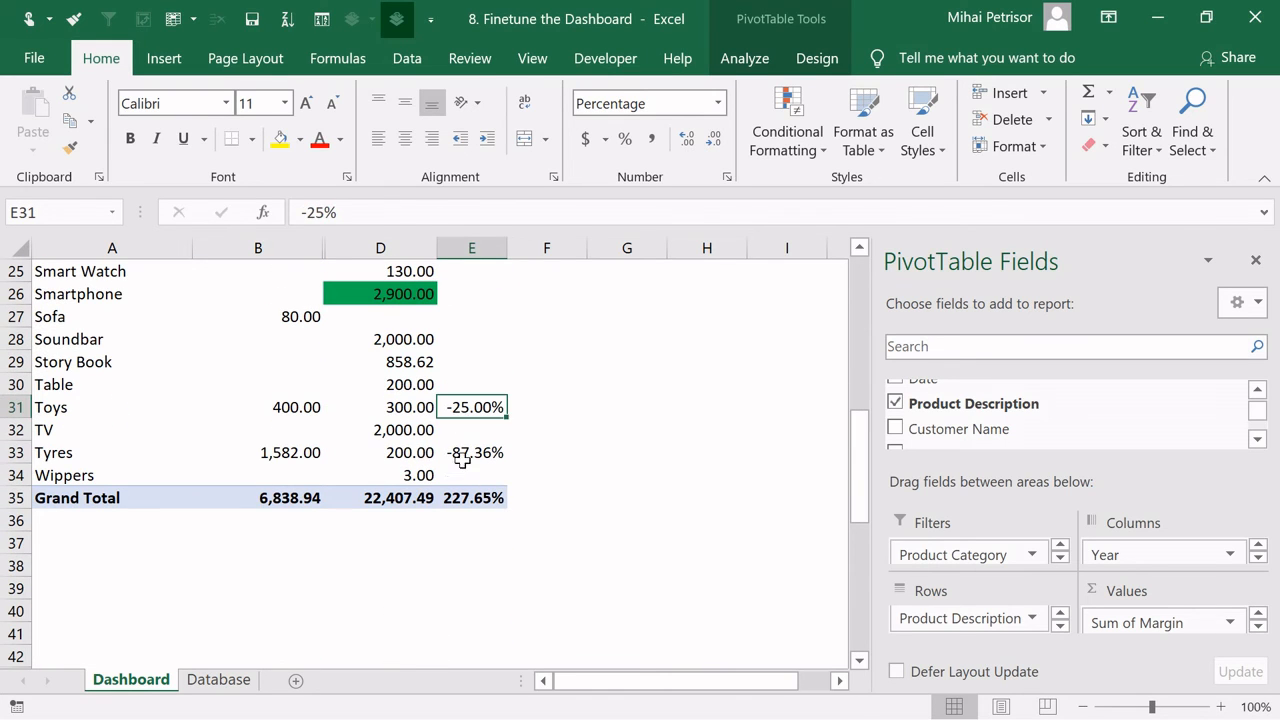
pyautogui.click(460, 452)
pyautogui.scroll(8, 280, 445)
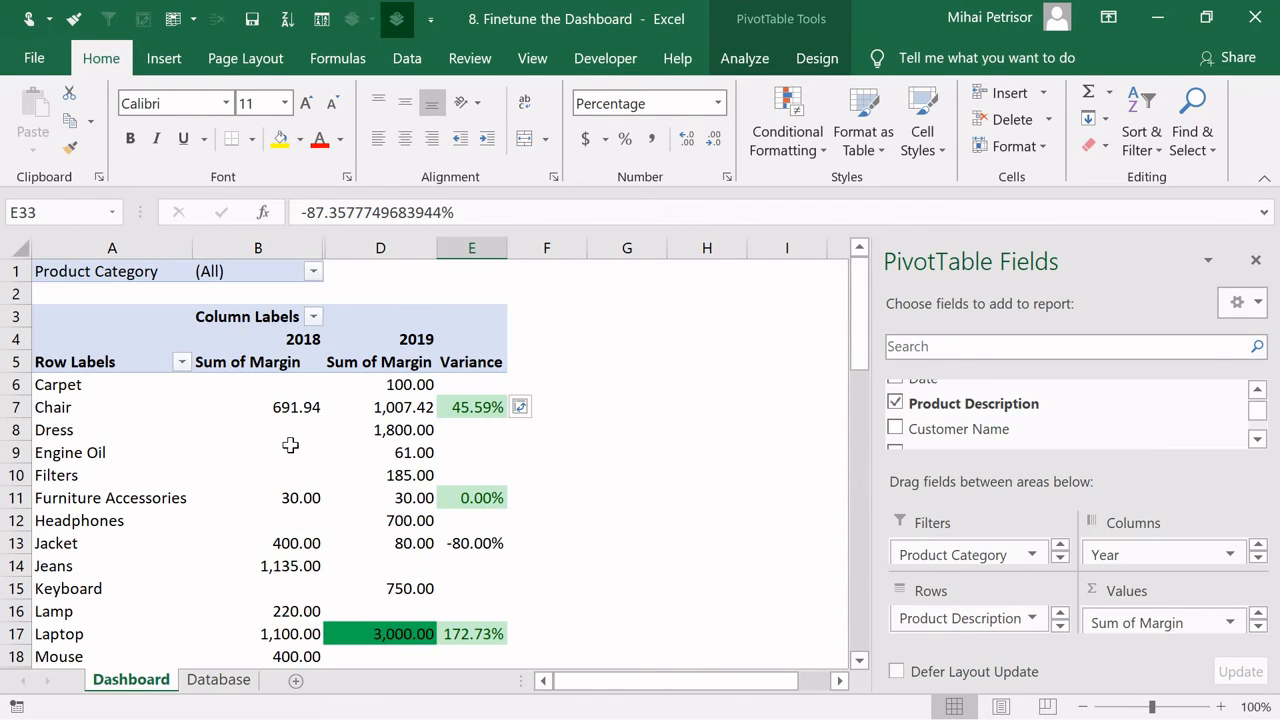
# Set the PivotTable's conditional formatting rule for Variance to highlight only the top 1 value, and apply it
pyautogui.click(565, 431)
pyautogui.click(410, 407)
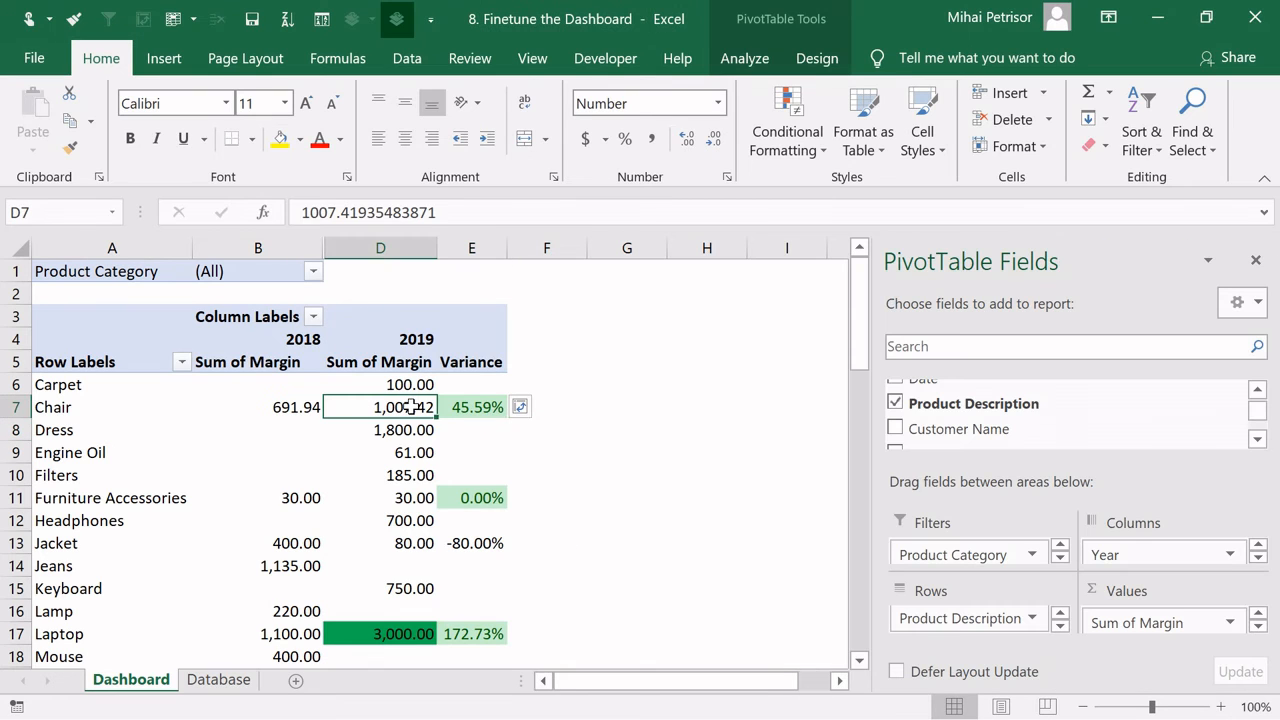
pyautogui.click(823, 155)
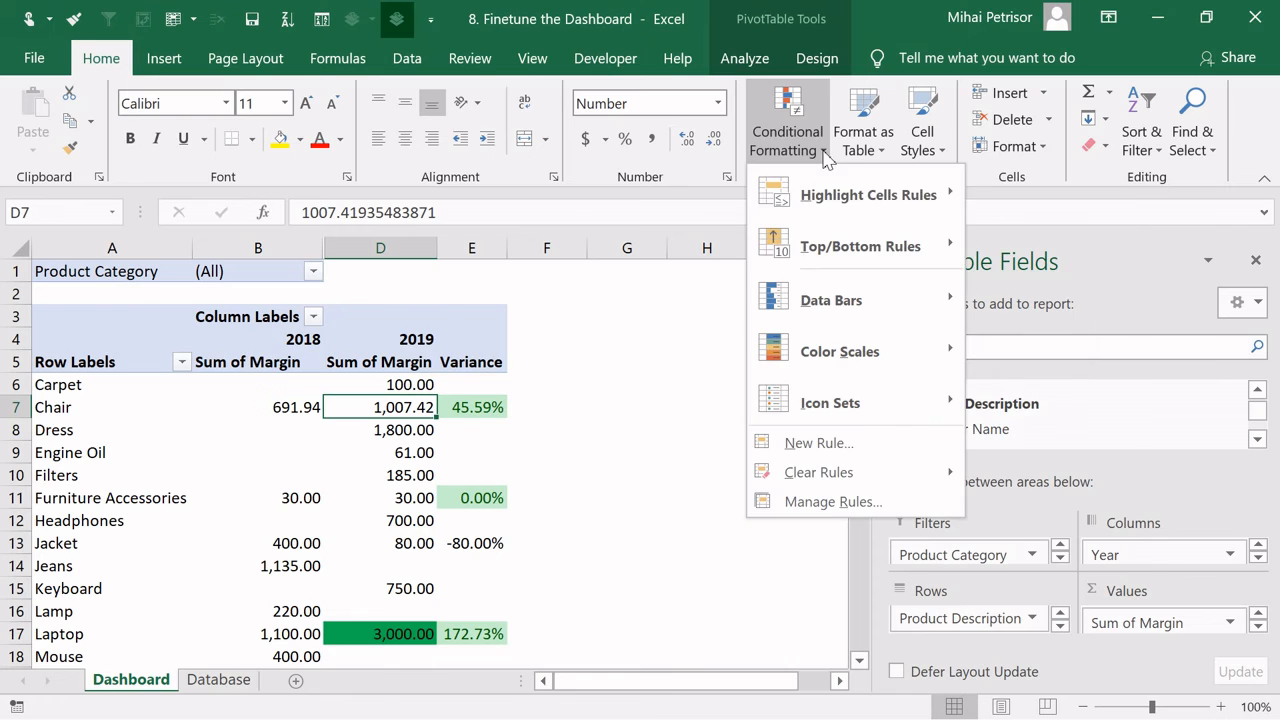
pyautogui.click(831, 502)
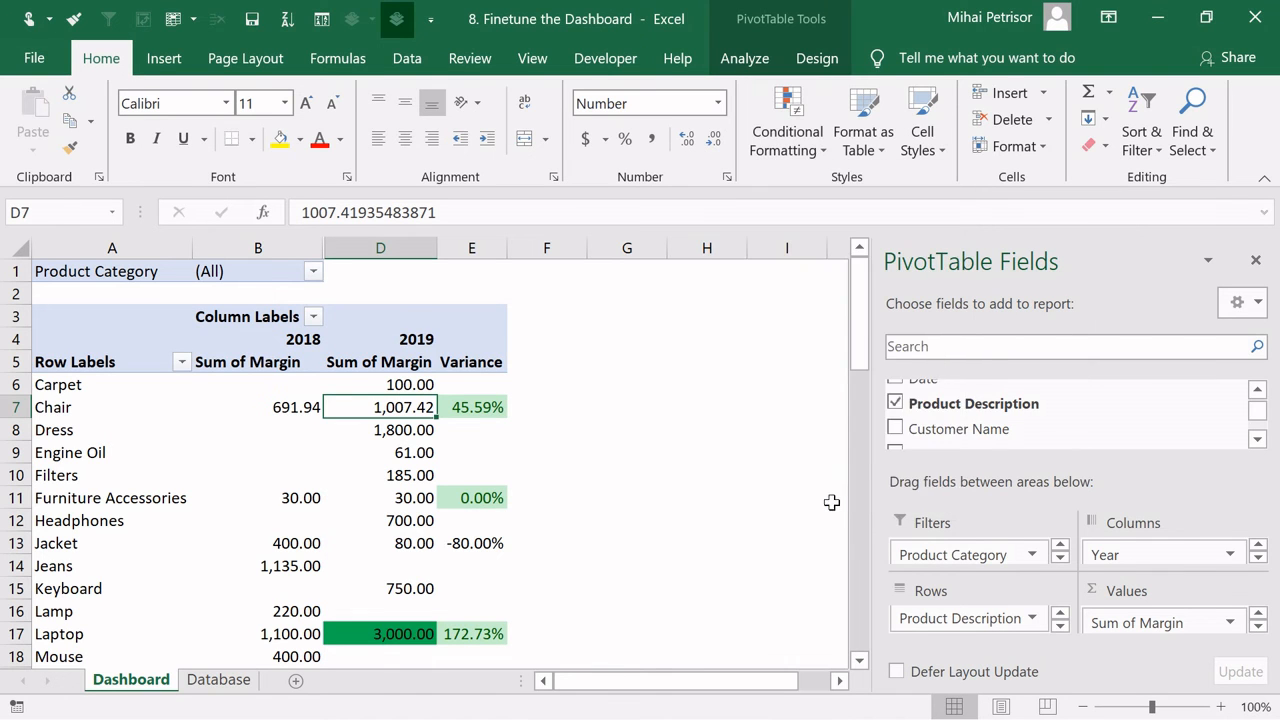
pyautogui.moveTo(428, 352); pyautogui.dragTo(567, 149)
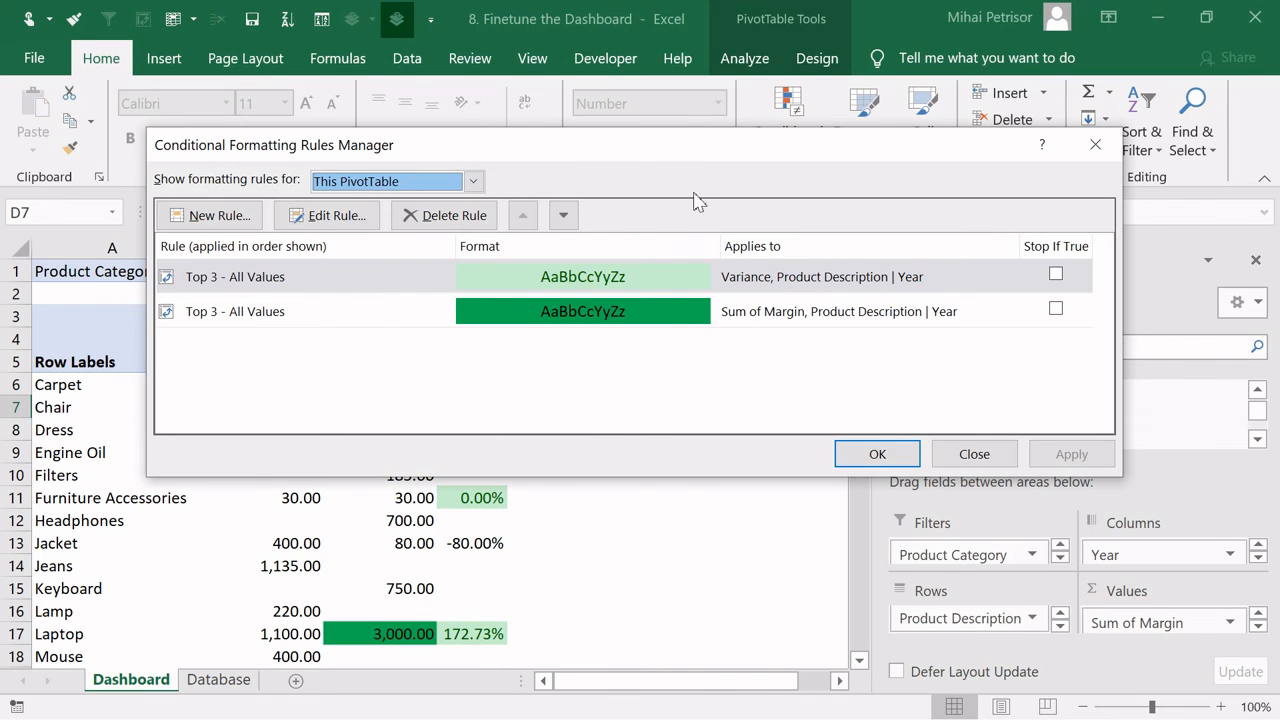
pyautogui.click(311, 284)
pyautogui.doubleClick(311, 284)
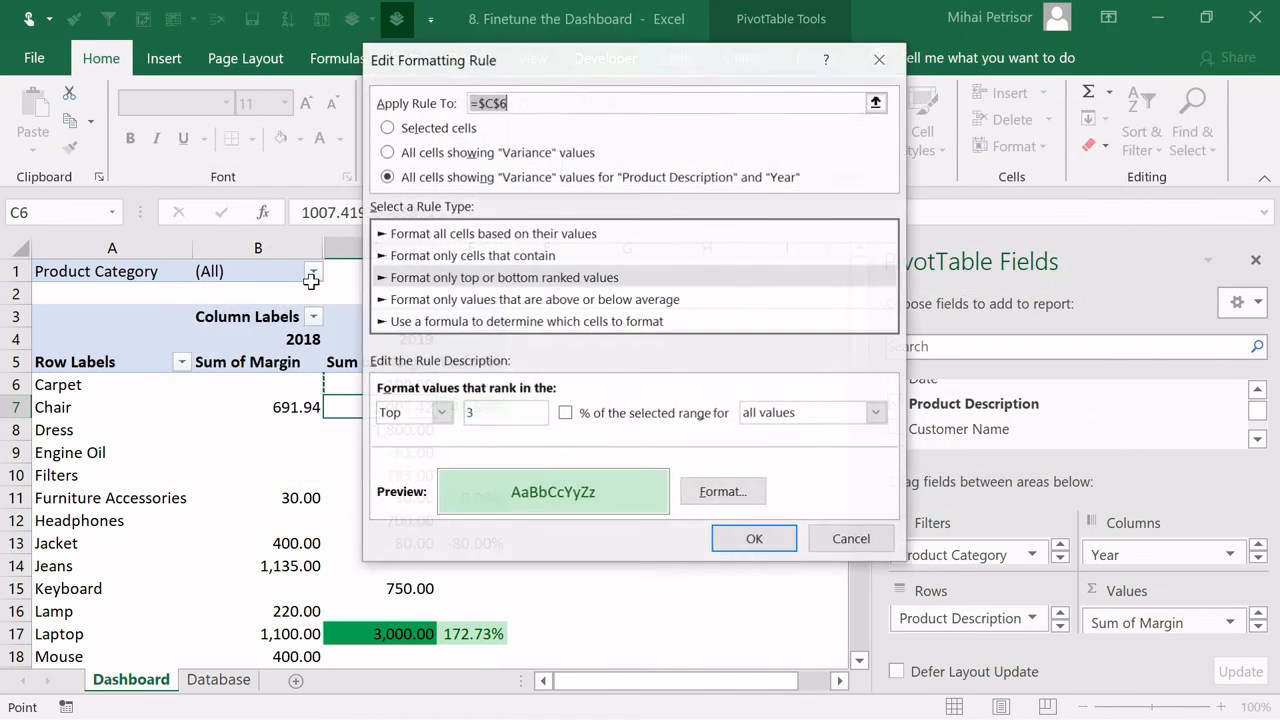
pyautogui.click(515, 412)
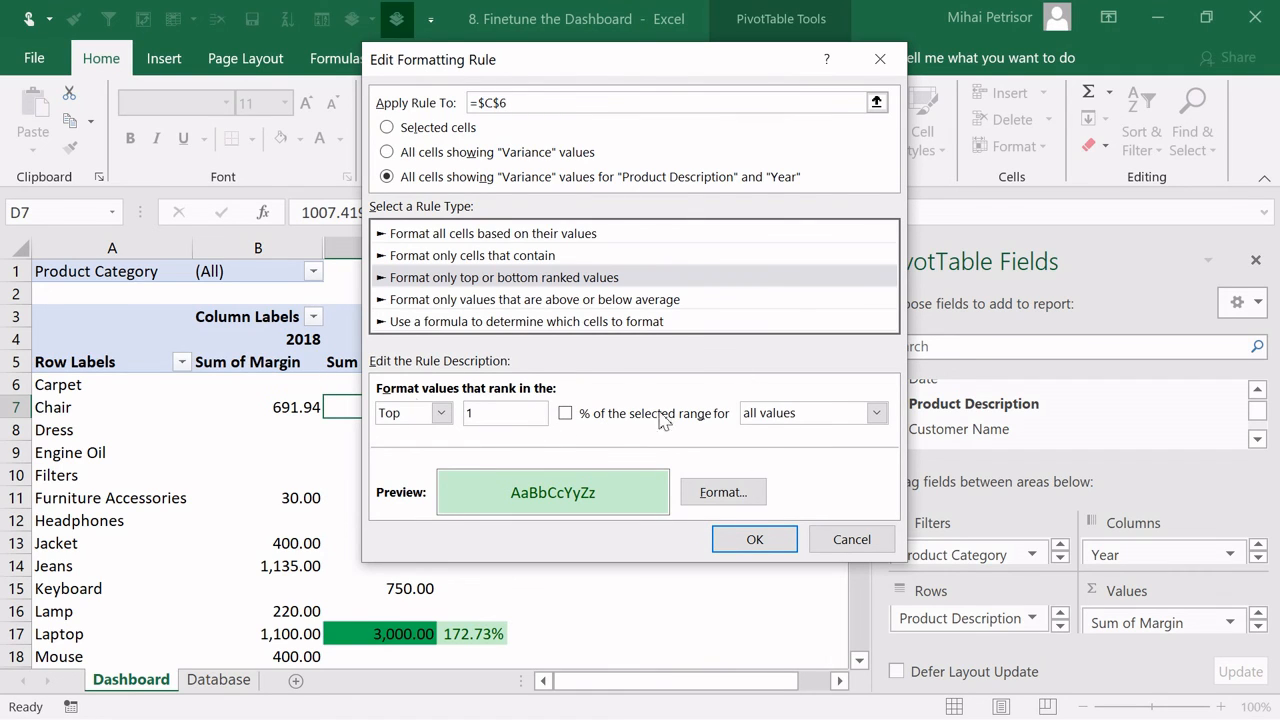
pyautogui.click(755, 539)
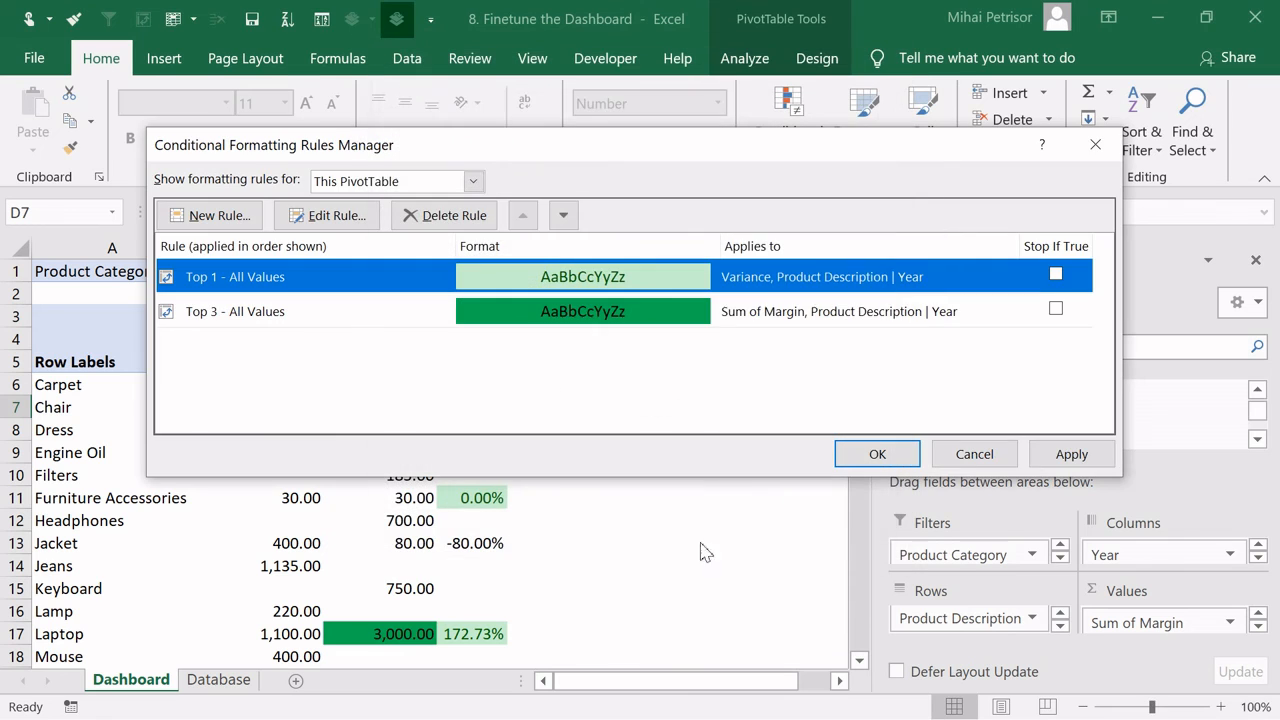
pyautogui.click(1055, 462)
pyautogui.click(877, 454)
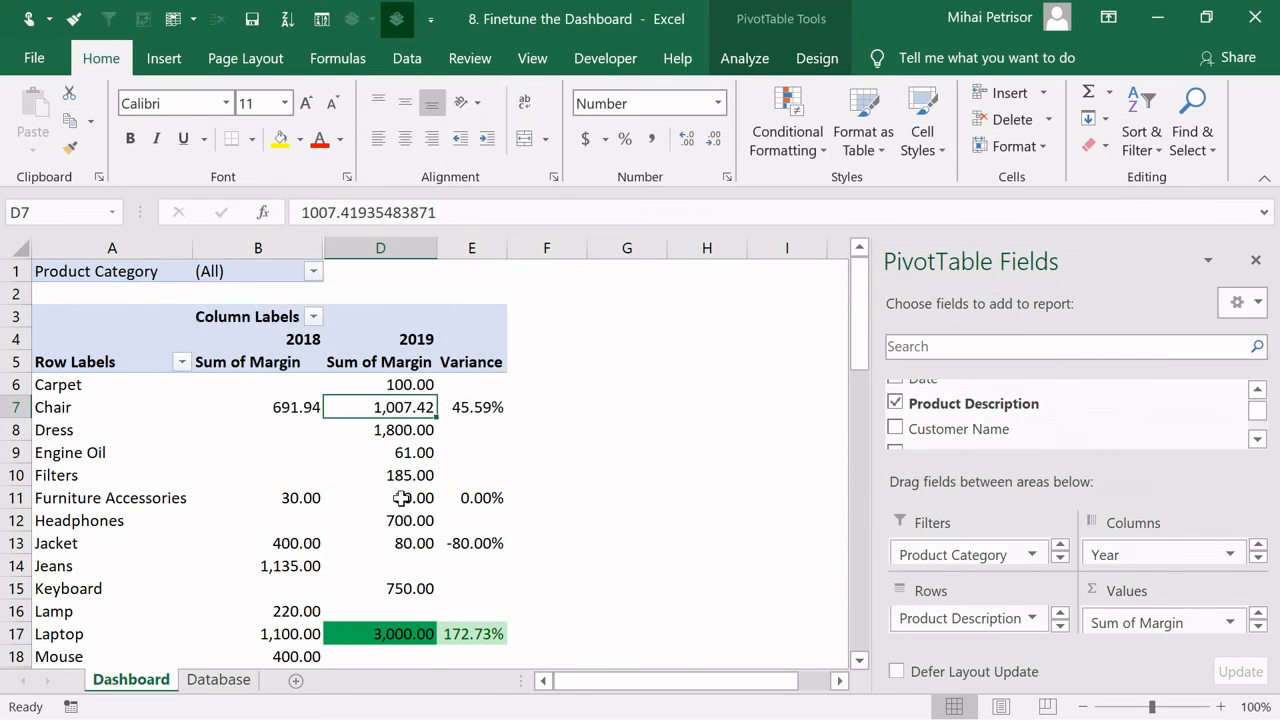
# Change the fill colour of the top 3 Sum of Margin rule to light gold
pyautogui.scroll(-7, 400, 498)
pyautogui.scroll(-4, 494, 511)
pyautogui.scroll(11, 506, 506)
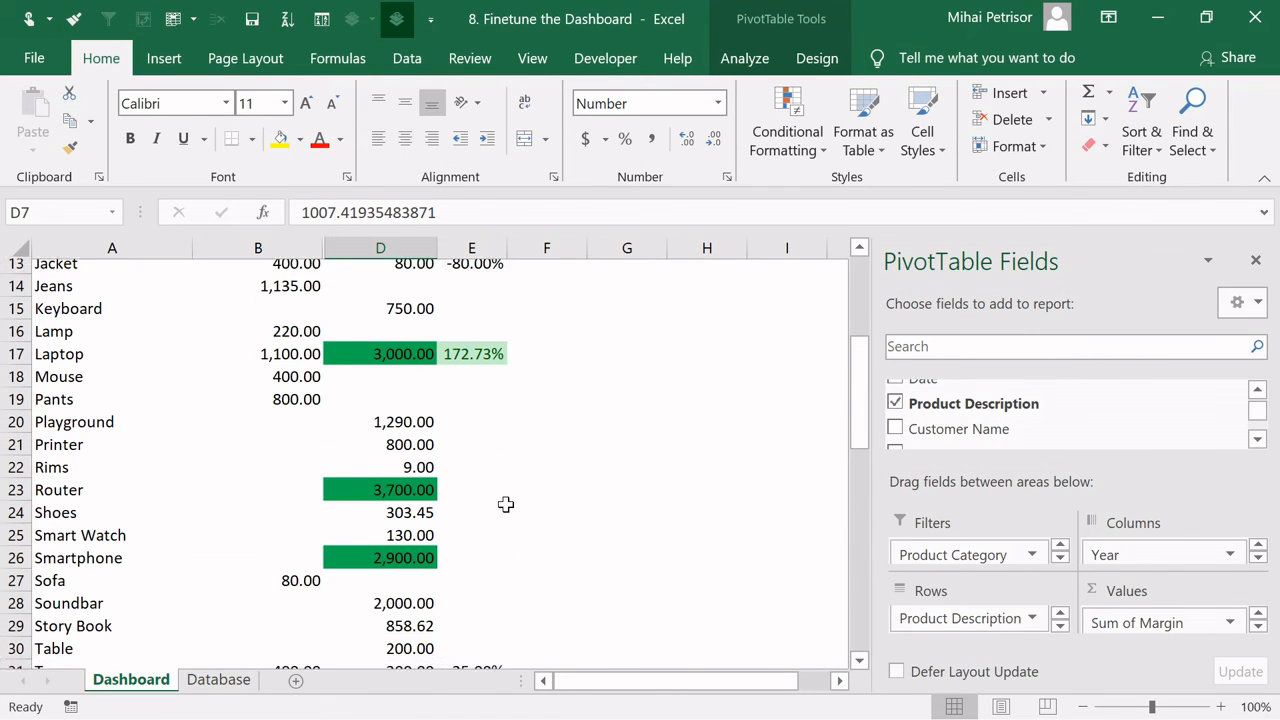
pyautogui.scroll(-2, 494, 475)
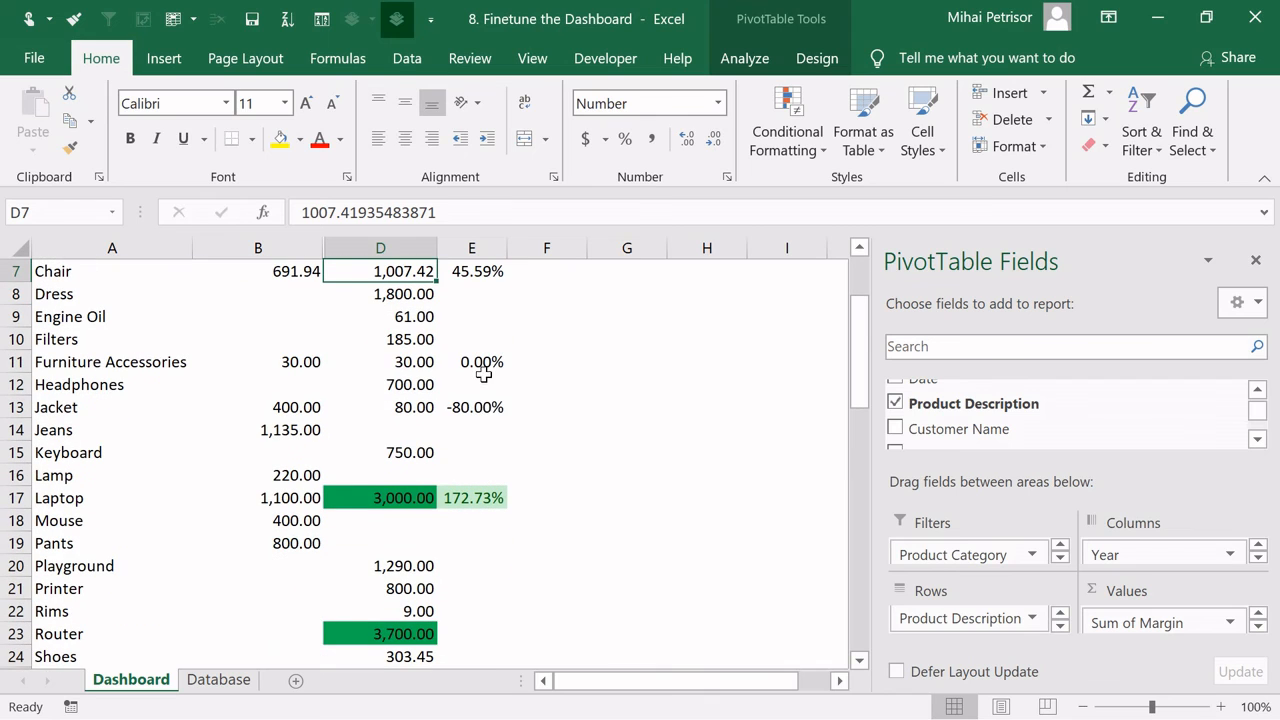
pyautogui.scroll(1, 484, 373)
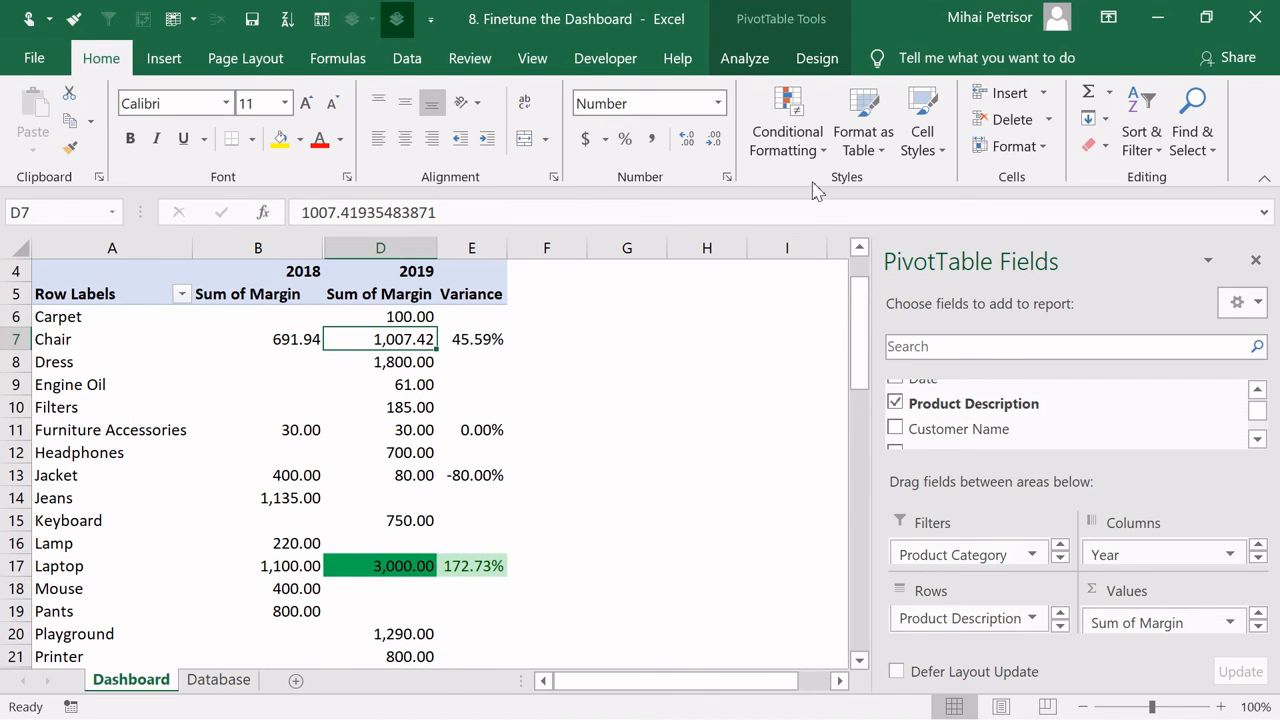
pyautogui.click(815, 150)
pyautogui.click(800, 500)
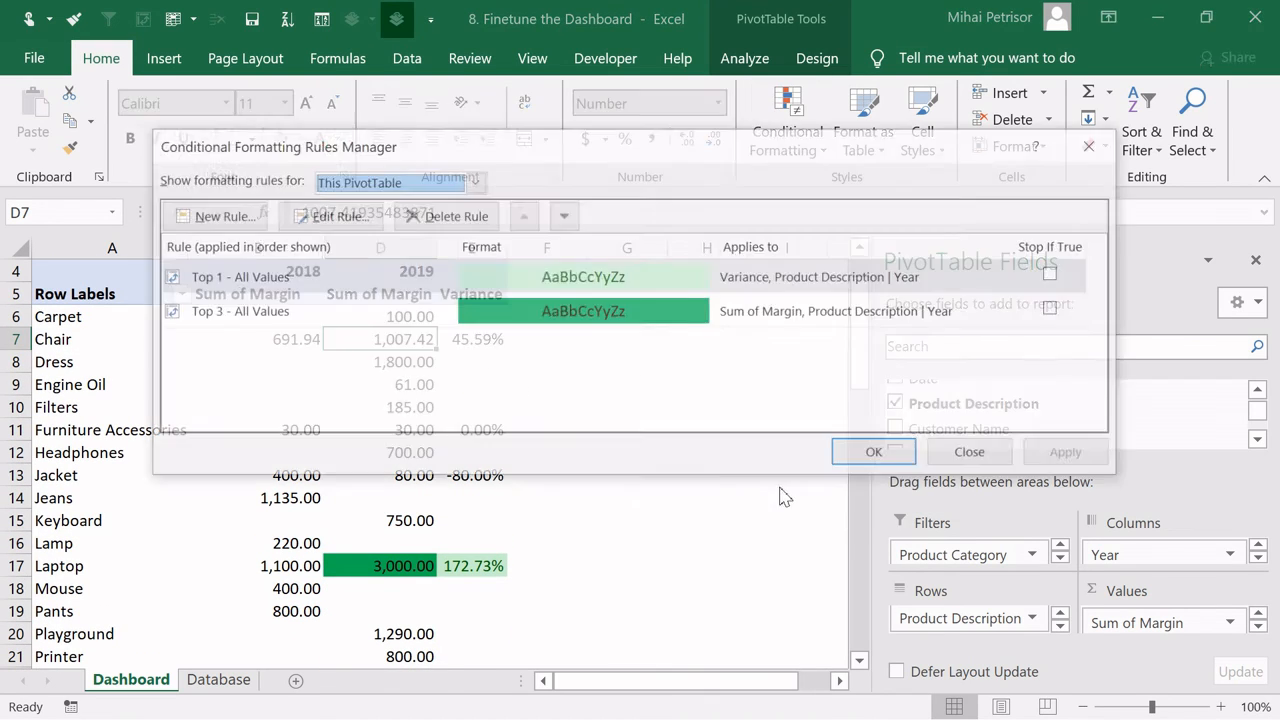
pyautogui.doubleClick(447, 316)
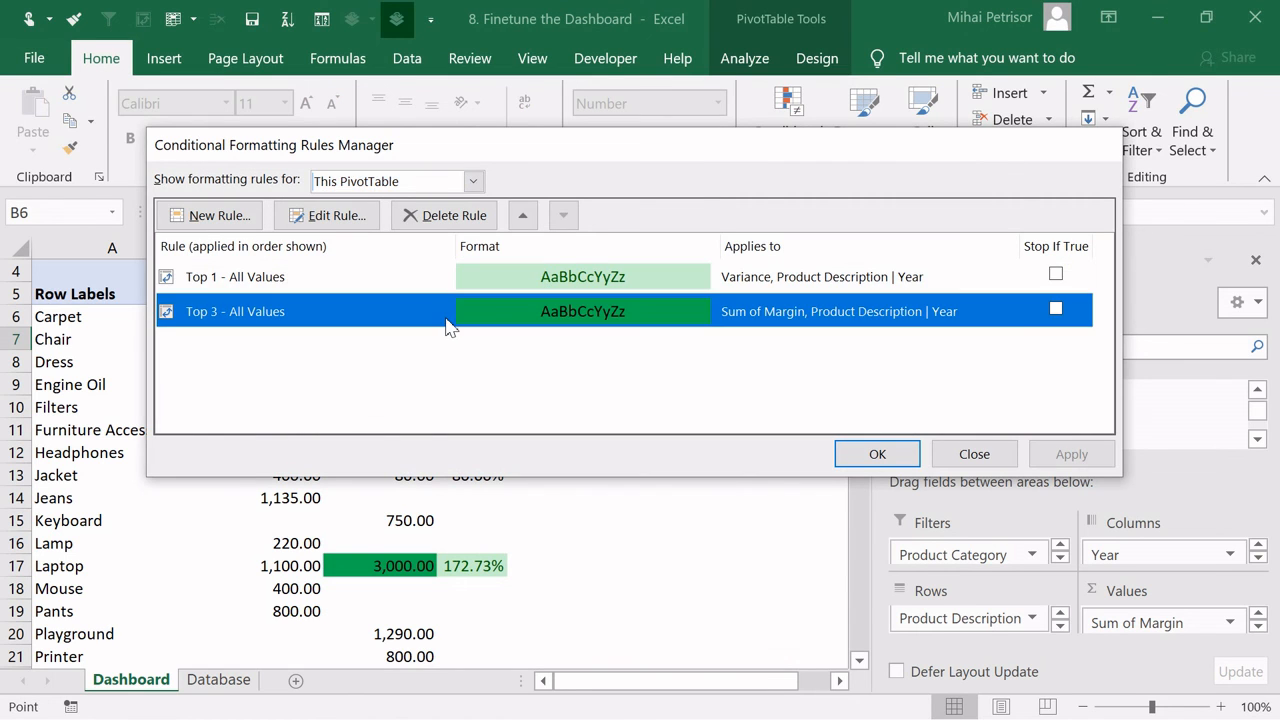
pyautogui.click(722, 492)
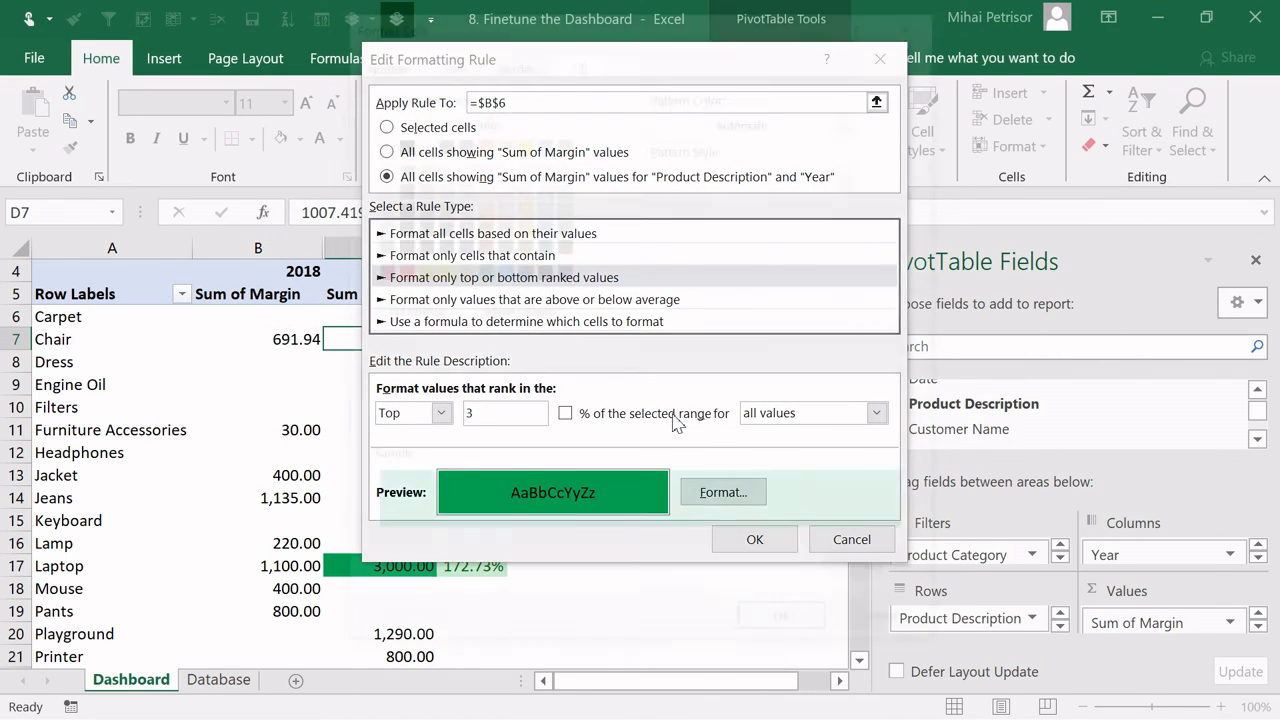
pyautogui.click(521, 186)
pyautogui.click(789, 630)
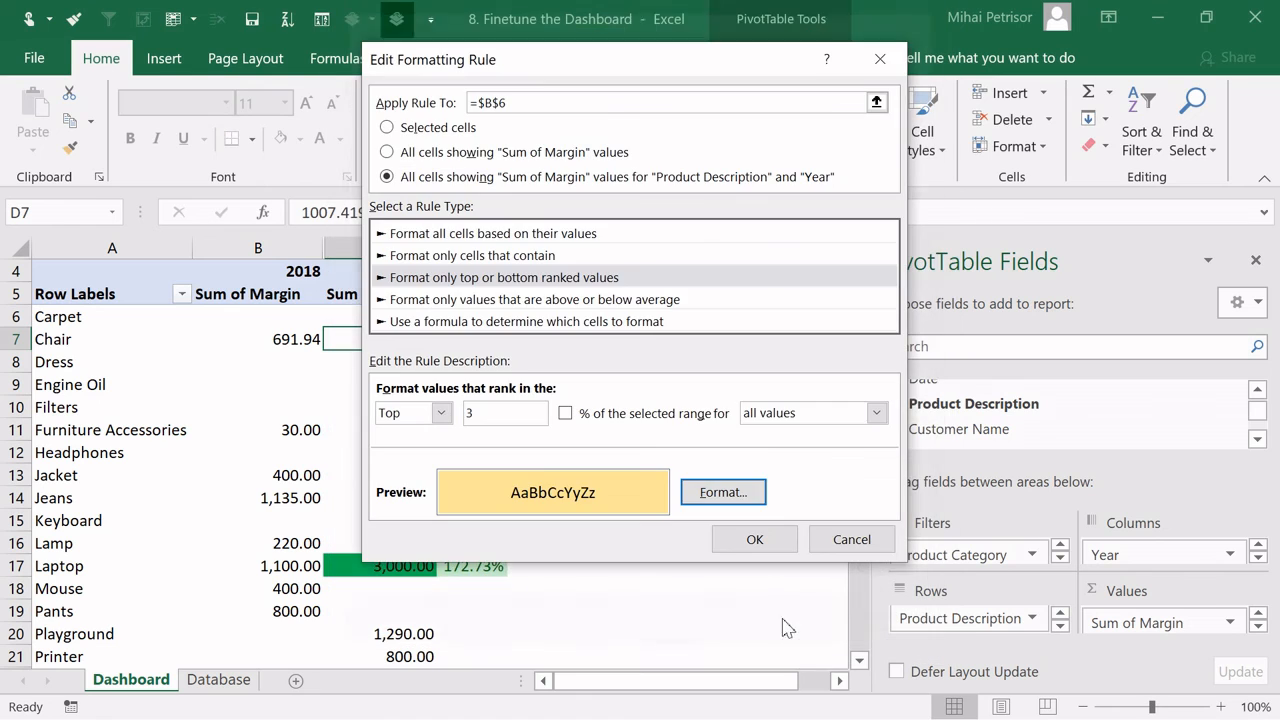
pyautogui.click(770, 540)
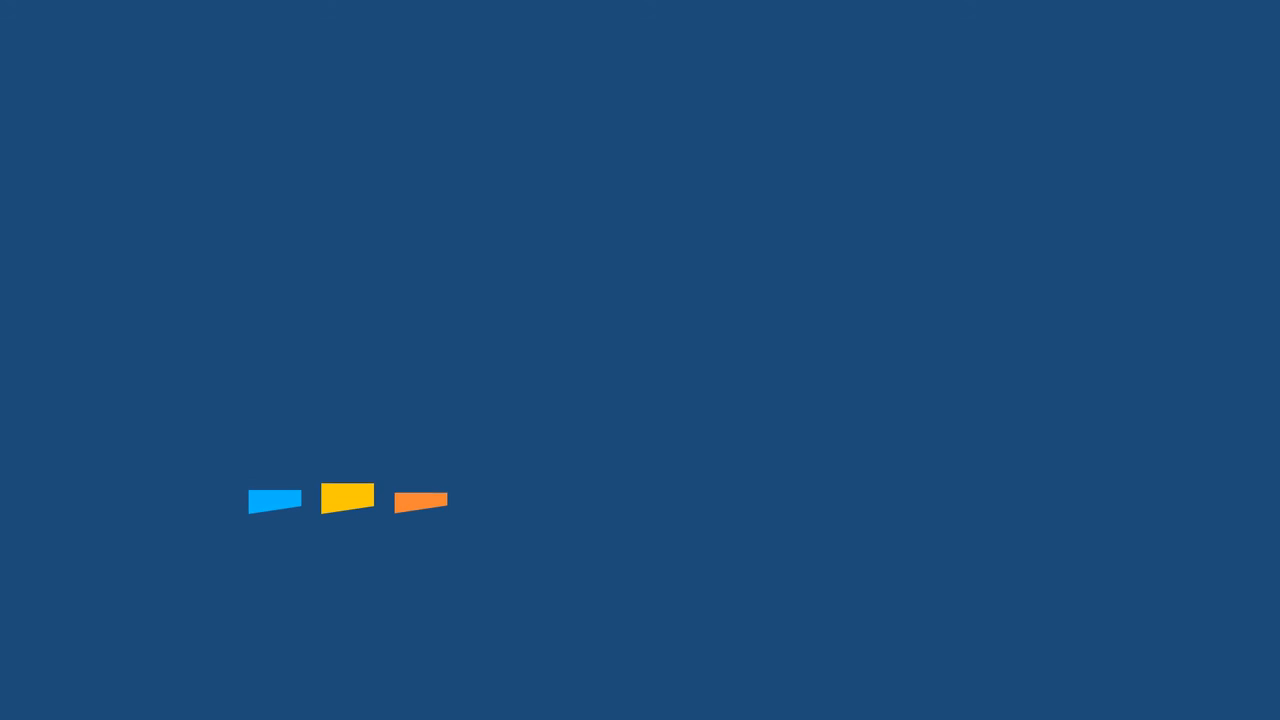